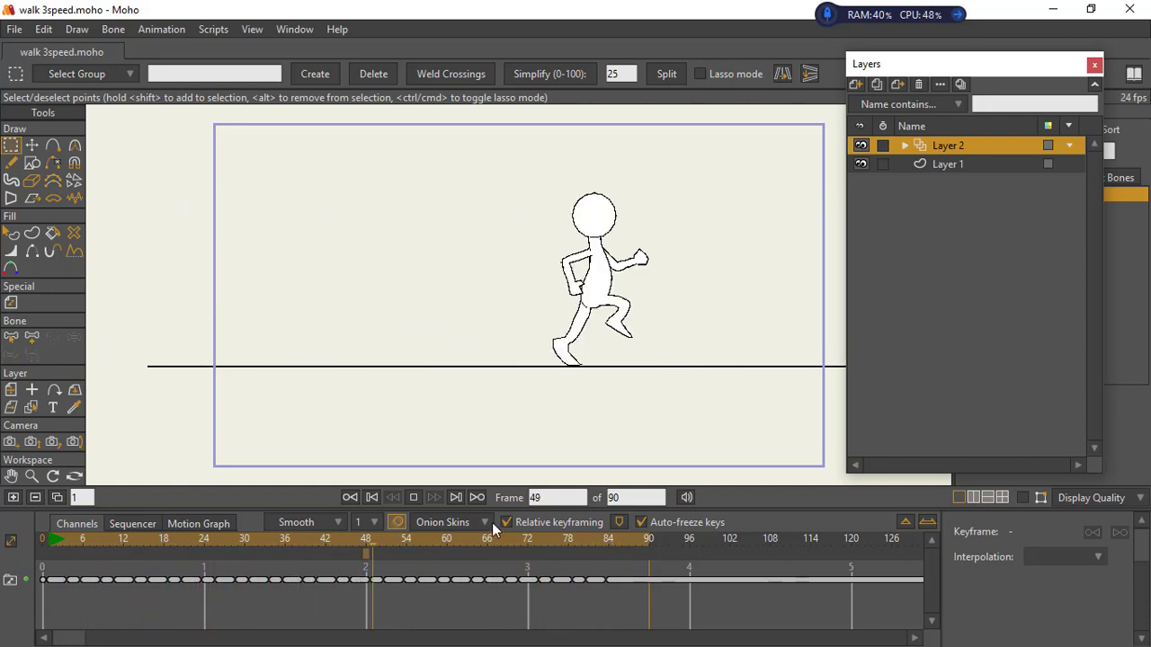
Preview the finished walk animation and return the playhead to frame 1
left_click(413, 497)
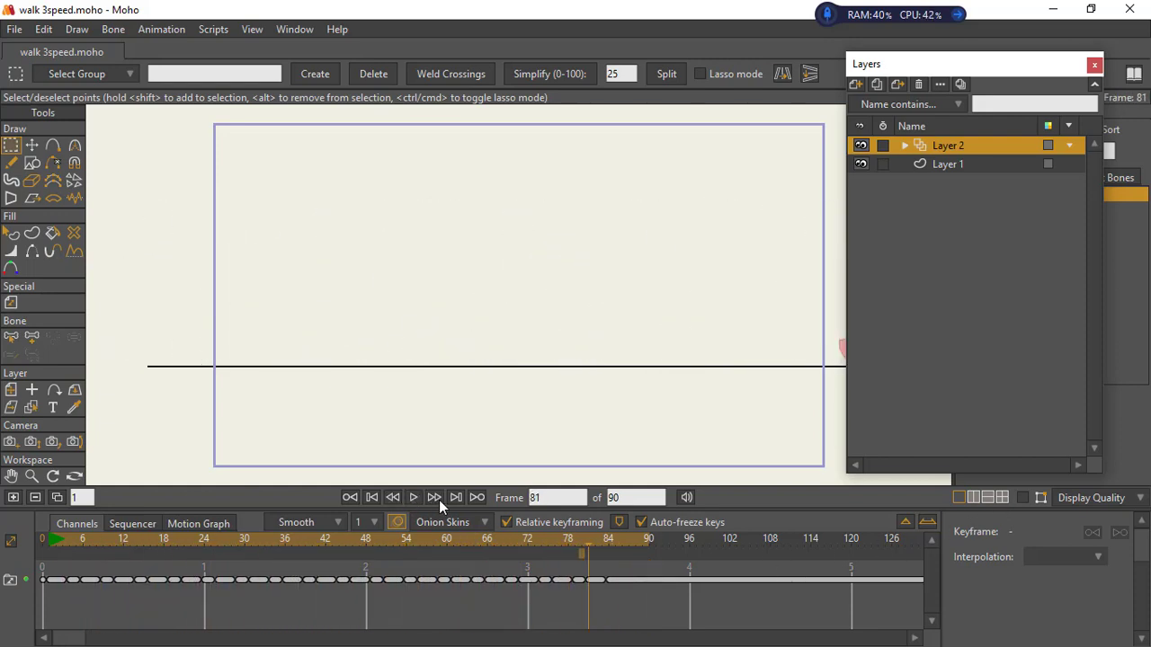
left_click(49, 539)
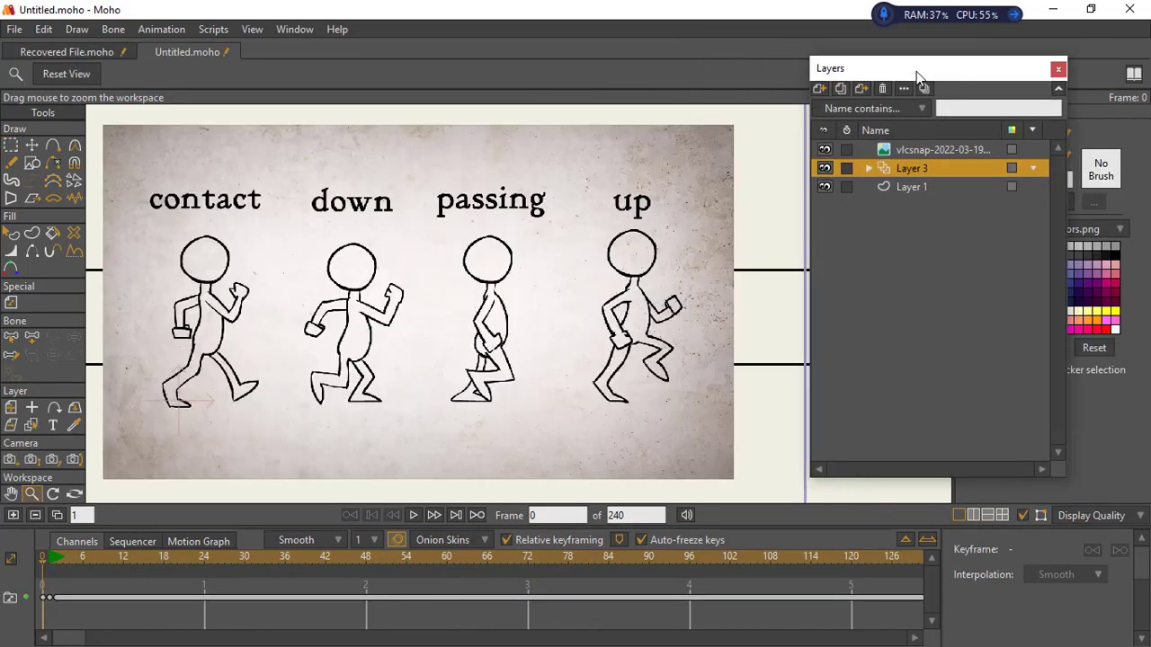
Examine the contact, down, passing and up poses in the reference image and the layer types available for a new layer
left_click_drag(916, 71, 997, 71)
left_click_drag(552, 261, 554, 325)
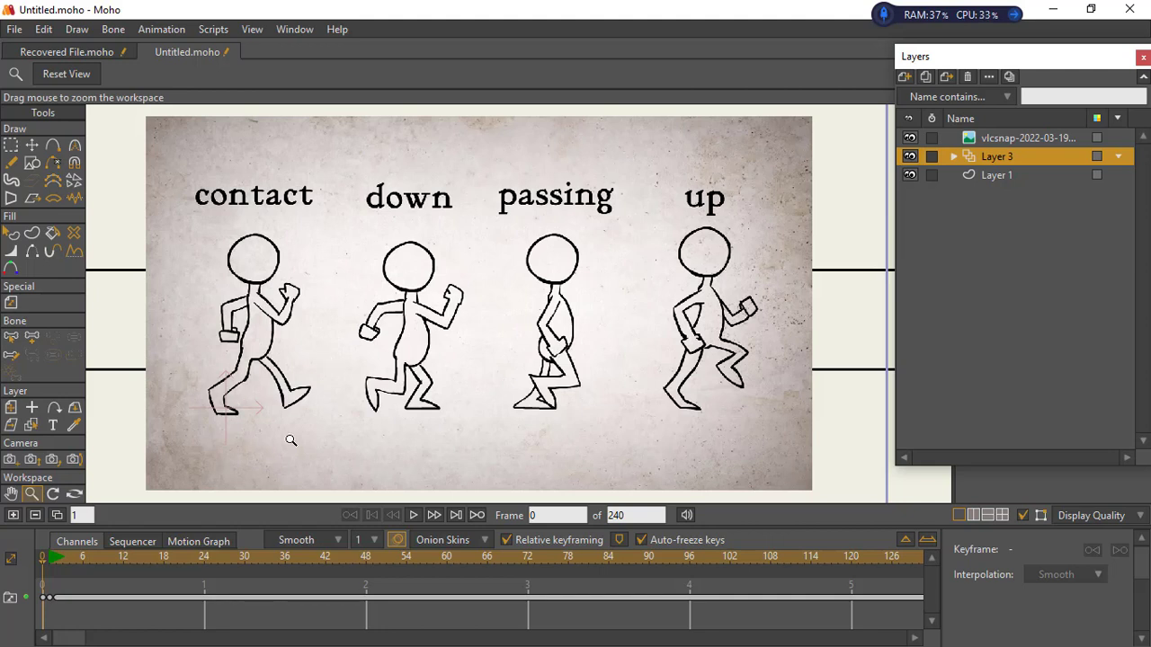
left_click(11, 146)
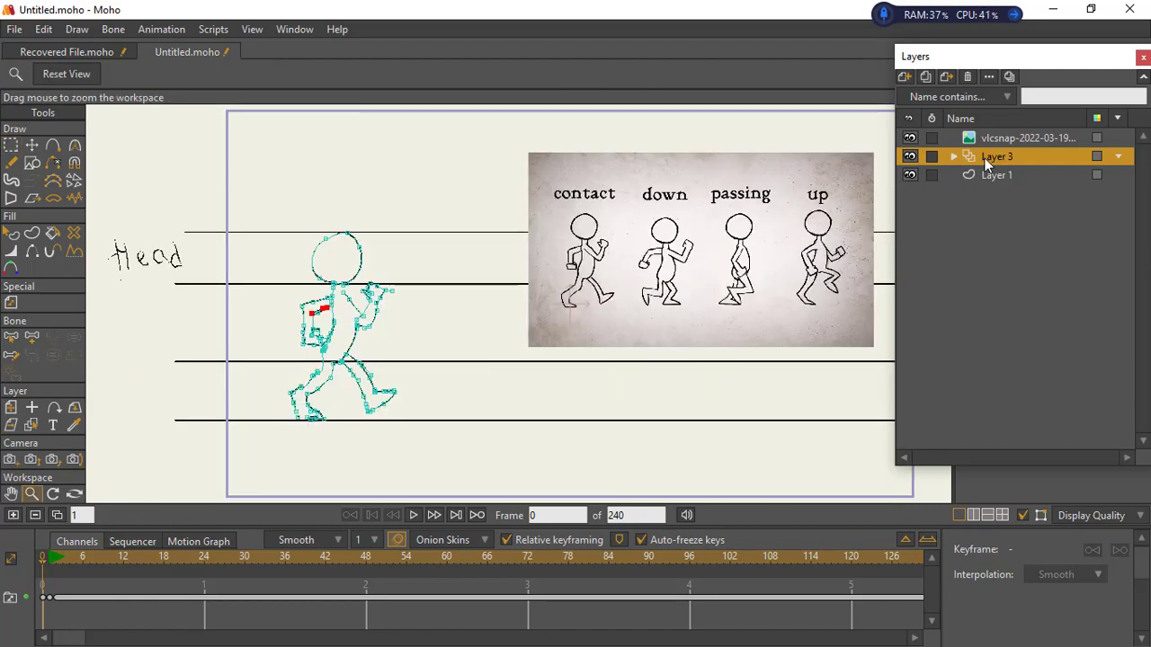
left_click(904, 76)
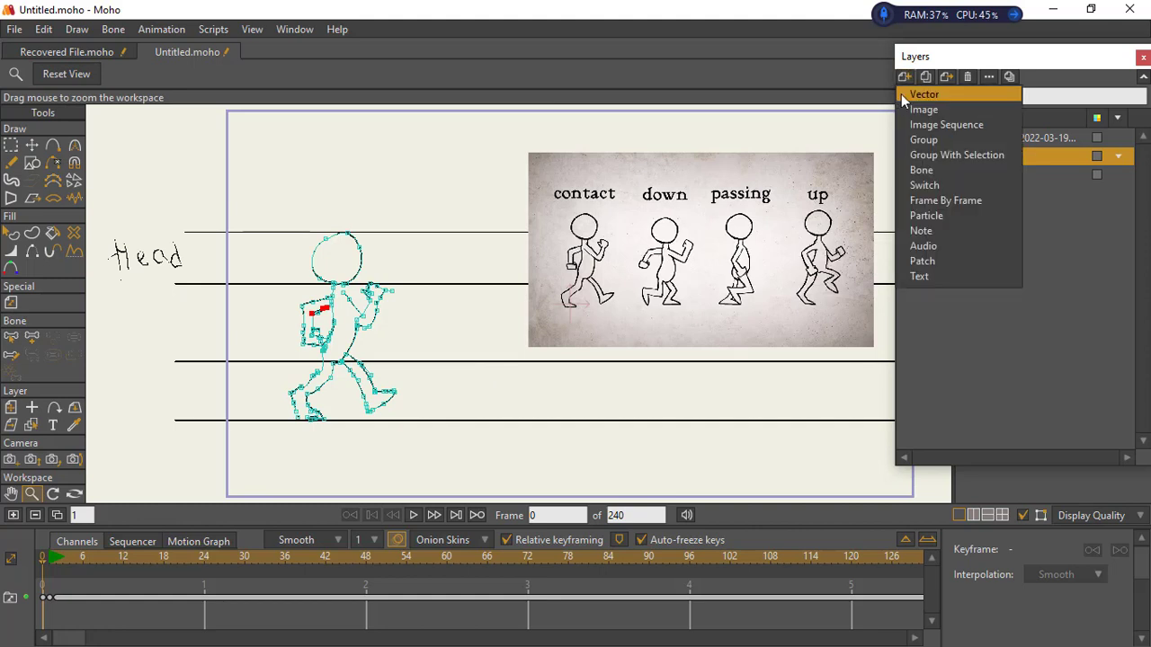
left_click(944, 201)
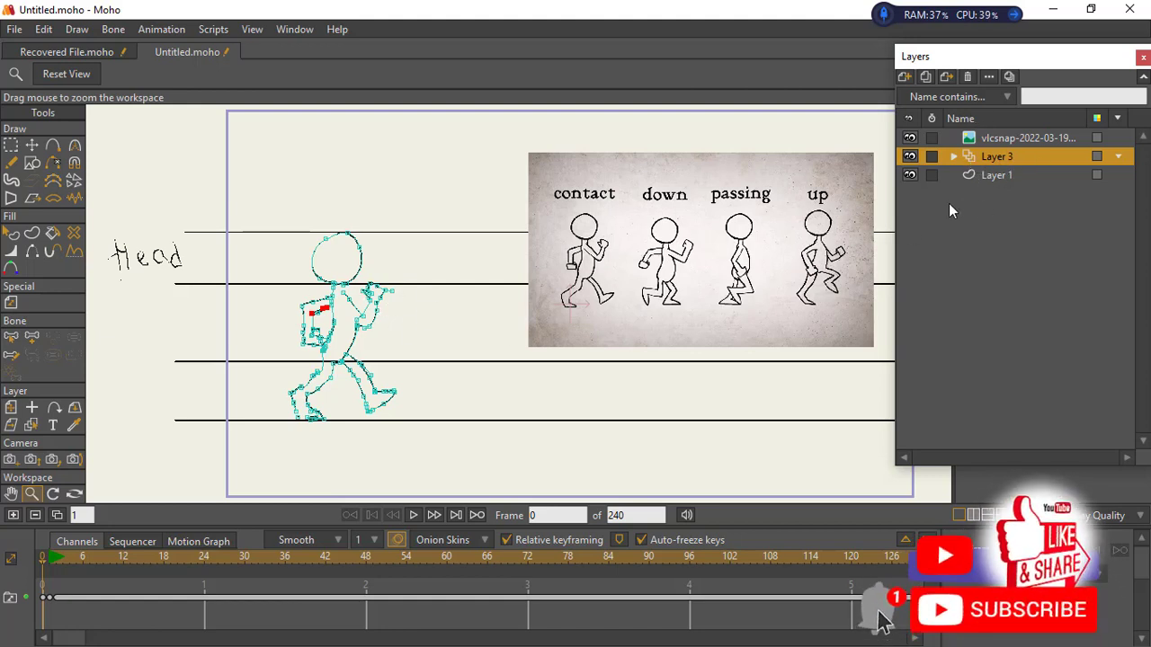
Select Layer 1 and examine its horizontal guide lines against the sketched figure
left_click(988, 177)
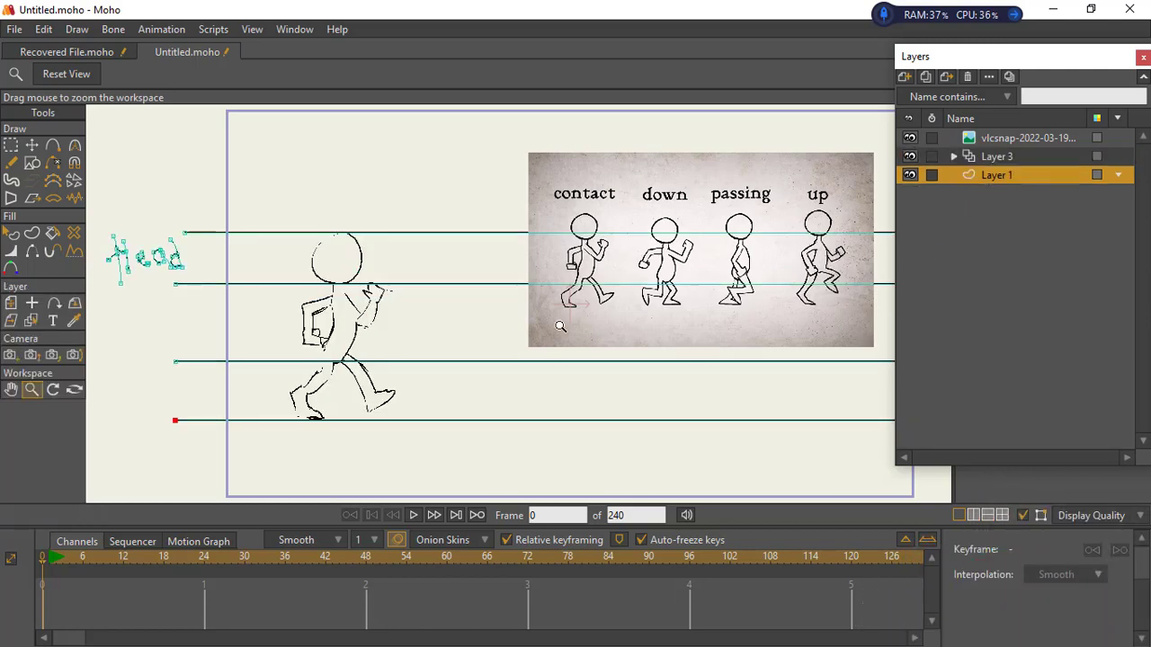
left_click_drag(310, 248, 521, 261)
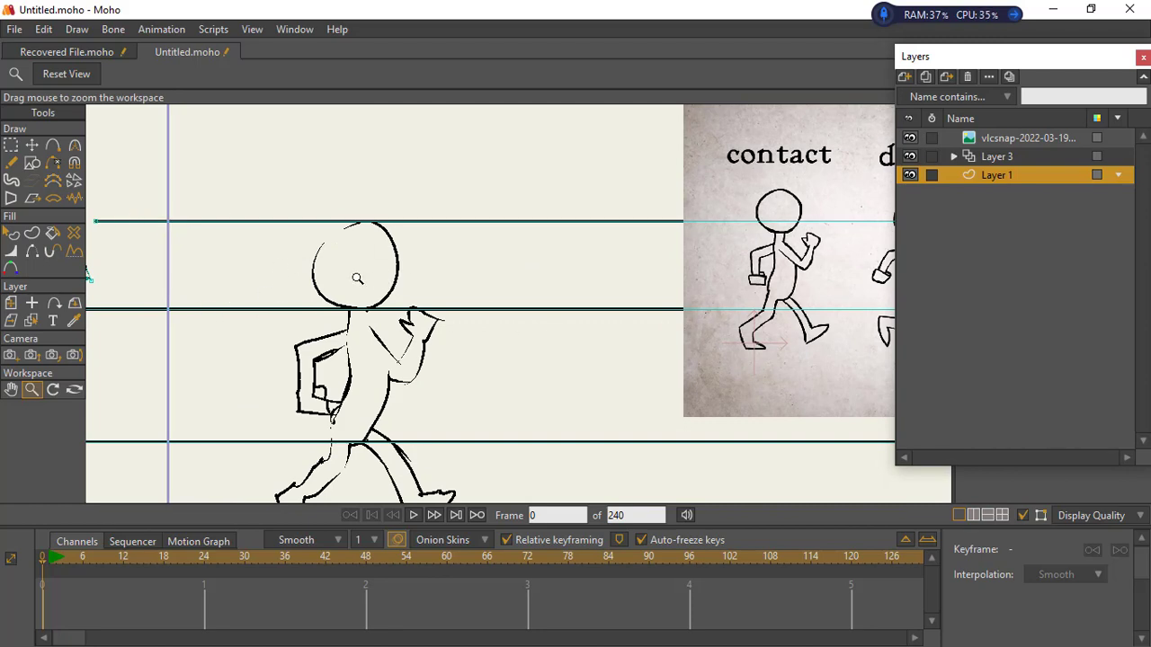
left_click_drag(623, 245, 540, 293)
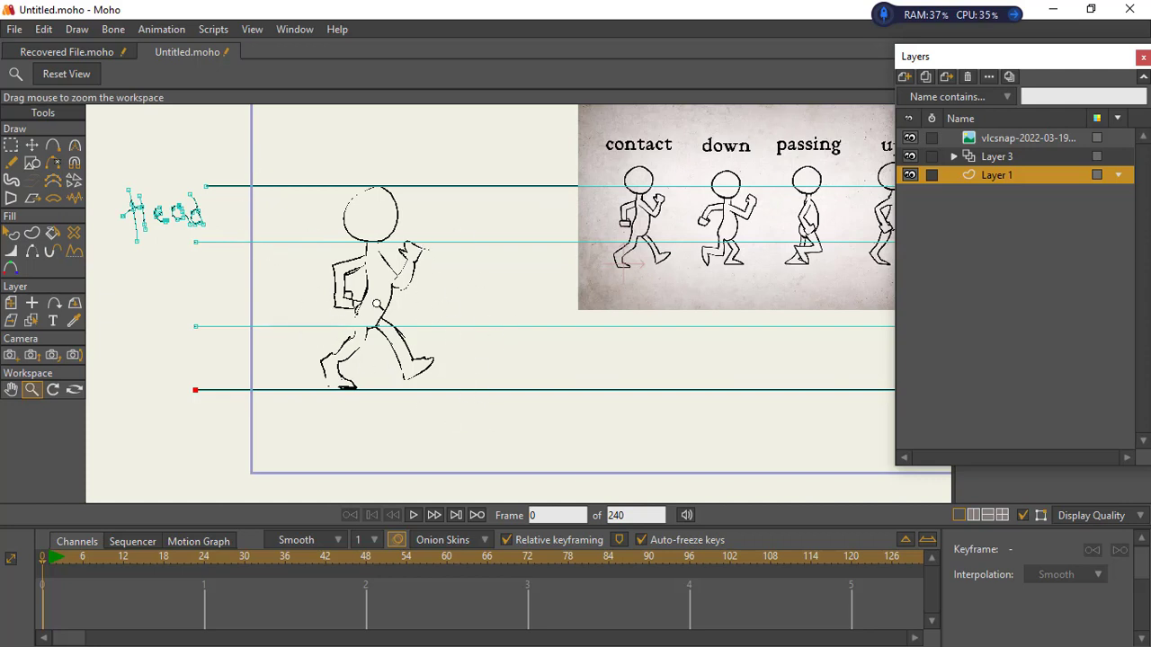
Compare the rough sketch on frame 0 with the traced figure on frame 1 using onion skins
left_click(400, 540)
left_click(400, 544)
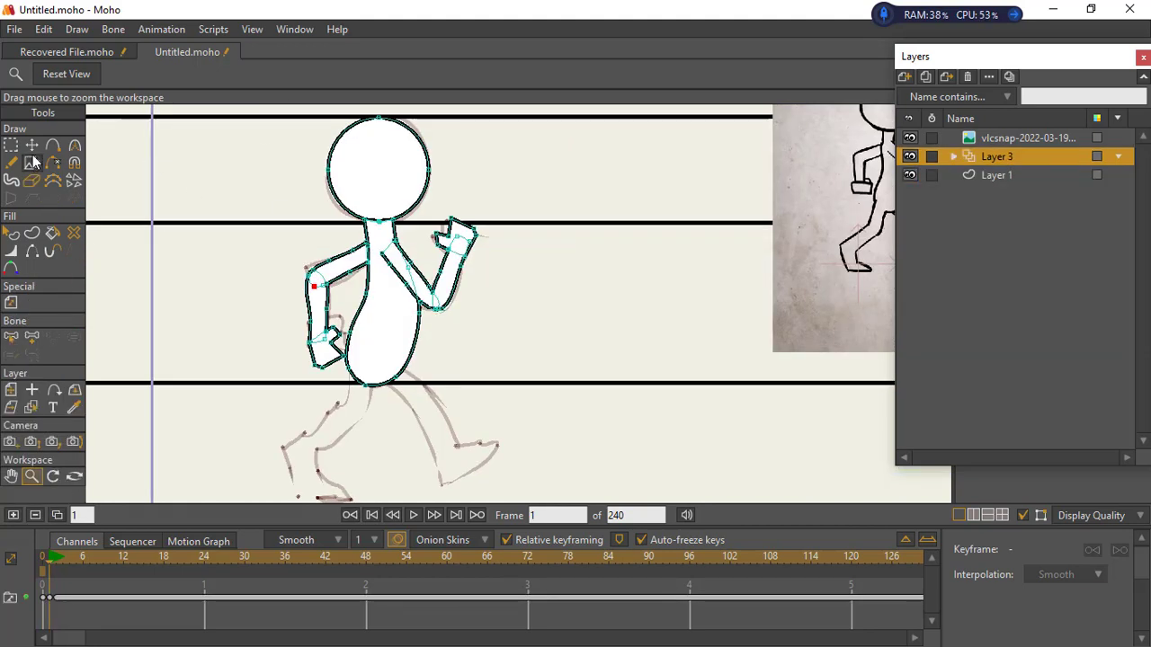
left_click(31, 163)
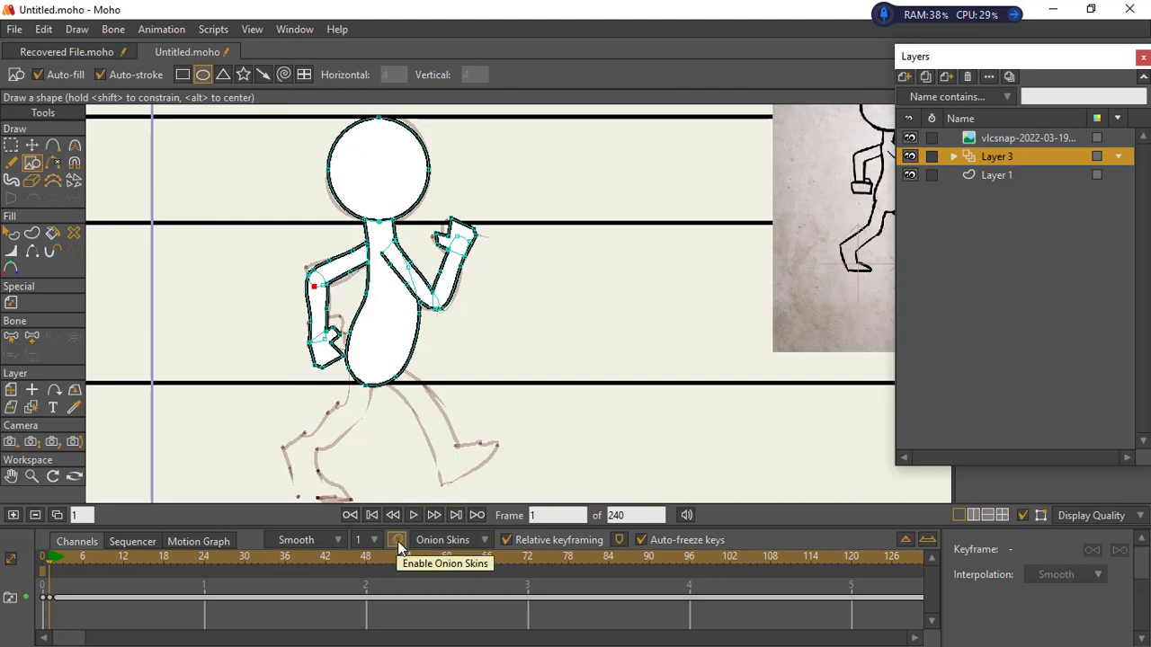
left_click(45, 558)
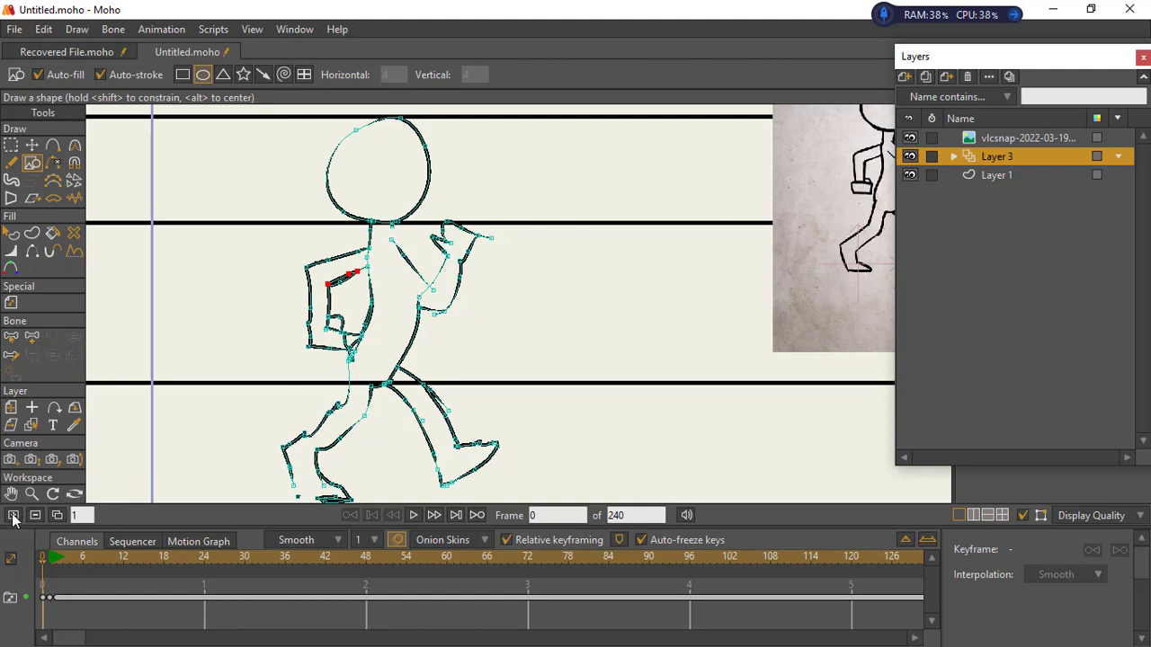
left_click(51, 559)
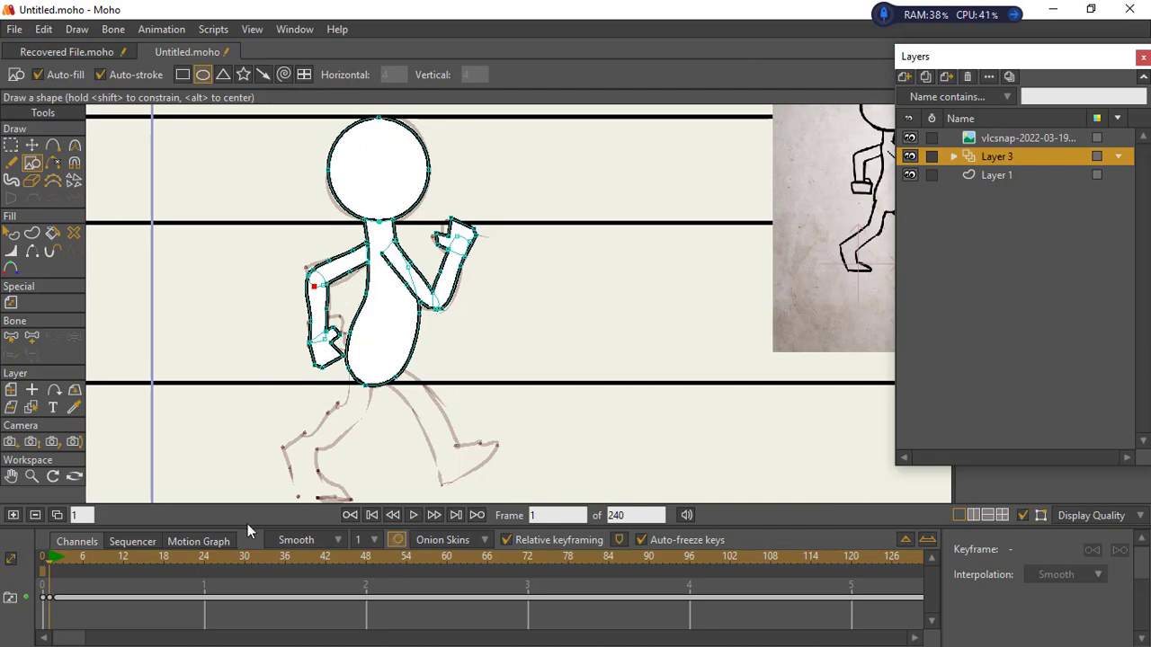
Draw a closed outline of the front leg and foot on frame 1 with Add Point, tracing the onion-skin sketch
scroll(494, 127, "down", 2)
scroll(390, 361, "up", 2)
left_click(52, 146)
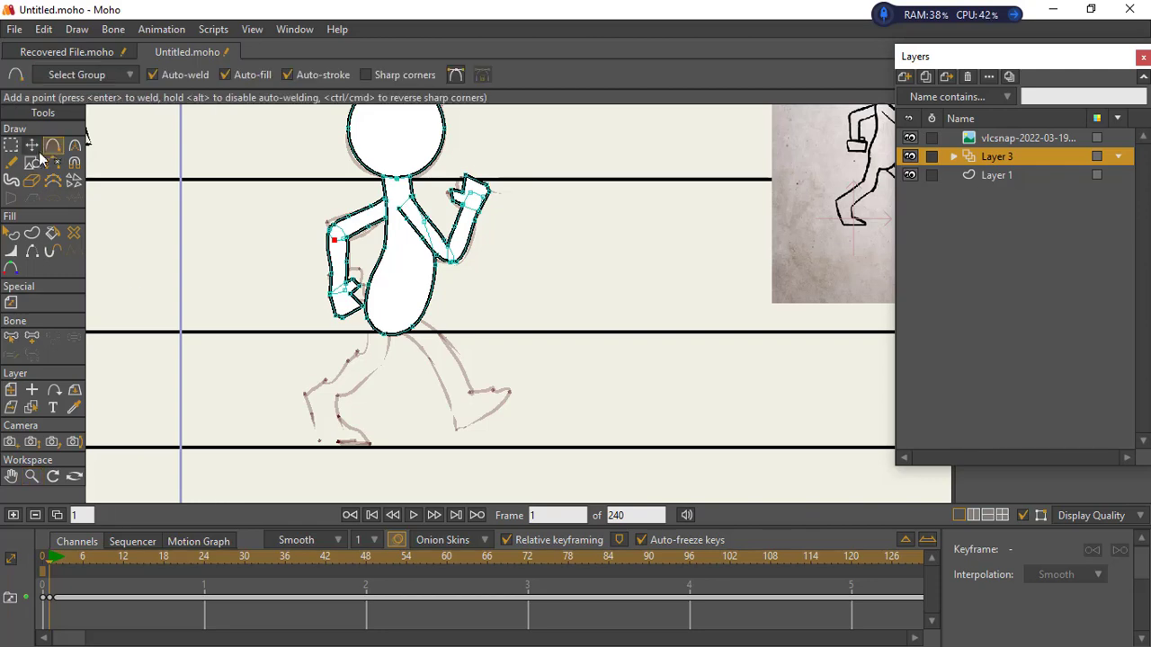
left_click_drag(442, 330, 470, 367)
left_click(474, 394)
left_click(493, 391)
left_click(516, 390)
left_click(498, 412)
left_click(472, 430)
left_click(458, 435)
left_click(448, 405)
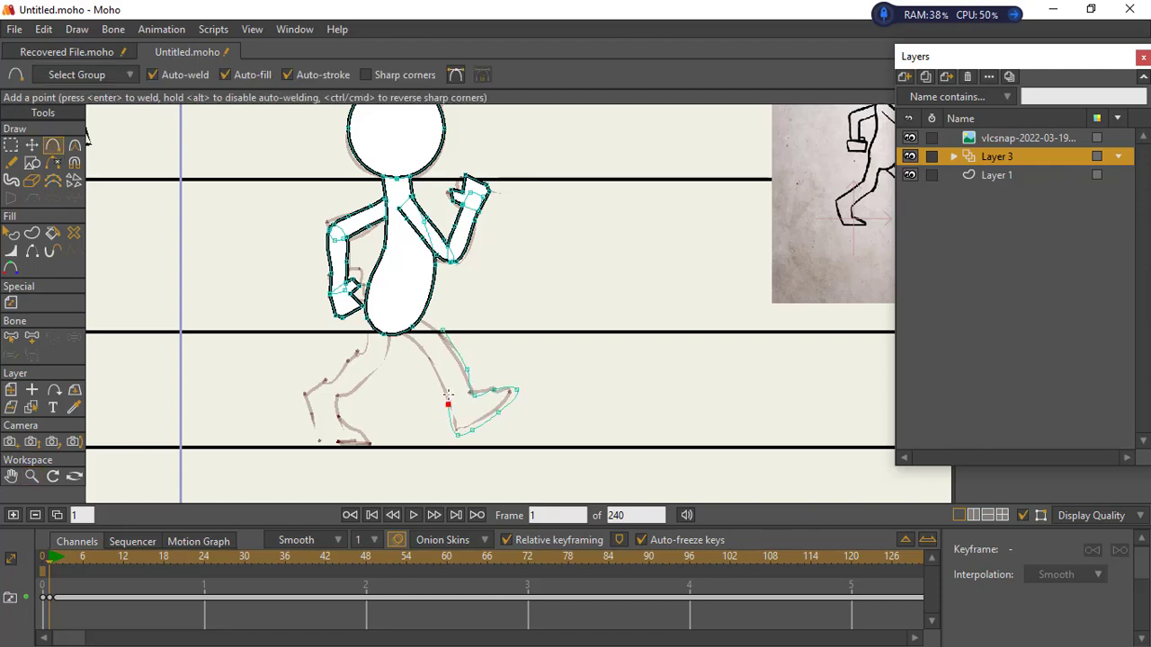
left_click(425, 365)
left_click(410, 302)
left_click(441, 330)
Move the front leg's points onto the sketch and sharpen the curvature at the ankle and toe
scroll(449, 314, "up", 3)
left_click(32, 145)
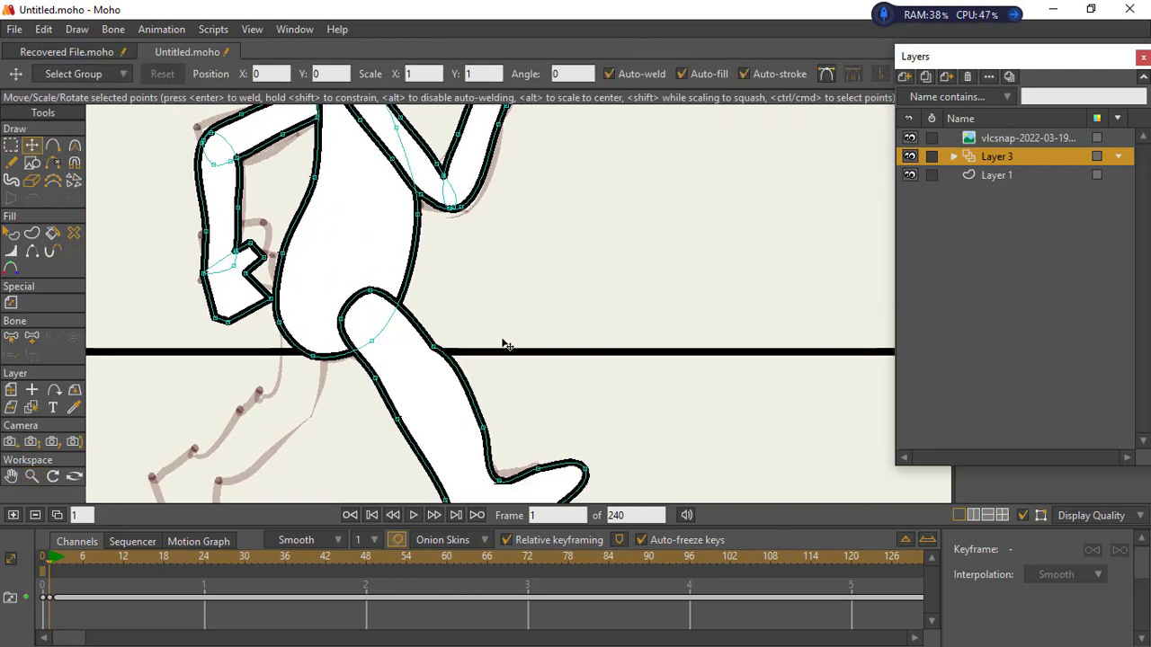
left_click(432, 348)
left_click_drag(482, 428, 461, 238)
left_click_drag(461, 239, 457, 247)
left_click_drag(477, 291, 427, 312)
left_click_drag(443, 370, 469, 354)
left_click_drag(525, 325, 512, 326)
key("c")
left_click_drag(564, 279, 378, 258)
key("t")
left_click_drag(516, 278, 510, 286)
left_click_drag(550, 280, 561, 275)
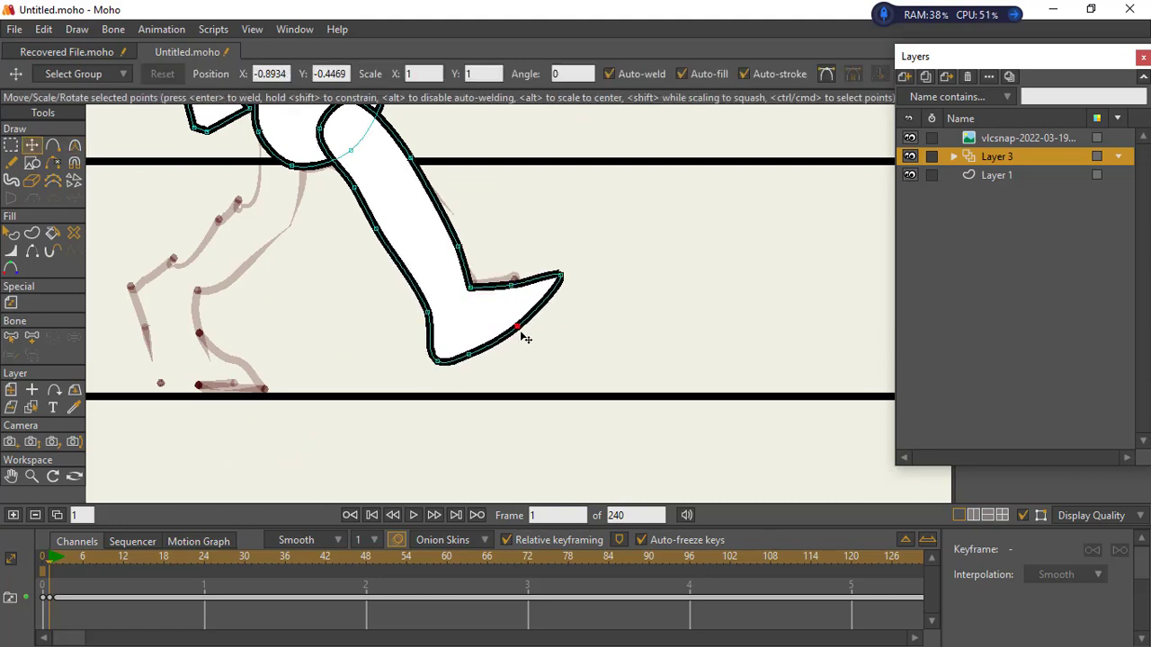
Reposition the front leg's sole, heel, calf and thigh points to smooth its outline
left_click_drag(515, 330, 519, 330)
left_click_drag(427, 312, 425, 317)
left_click_drag(469, 354, 463, 348)
left_click_drag(516, 326, 509, 323)
left_click_drag(376, 228, 389, 237)
left_click_drag(354, 187, 355, 182)
left_click_drag(410, 158, 404, 151)
Add a point along the front leg's outer edge and hide its outline edge where it overlaps the hip
key("a")
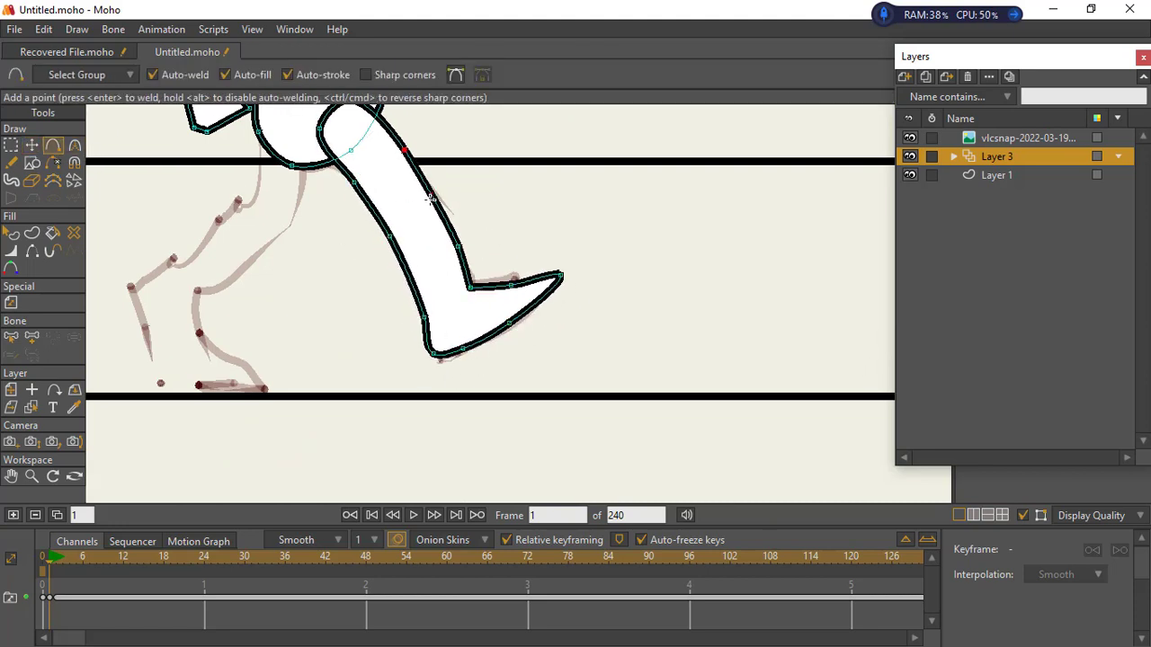
left_click(431, 195)
right_click(398, 288, "shift")
mouse_move(398, 289)
left_mouse_down()
mouse_move(397, 206)
mouse_move(341, 239)
mouse_move(364, 246)
left_mouse_up()
left_click(52, 165)
left_click(360, 222)
key("ctrl+z")
left_click(32, 251)
left_click(357, 221)
Sharpen the front leg's upper corner and move the hip and thigh points to join the body
key("t")
left_click_drag(371, 210, 287, 247)
key("c")
left_click_drag(386, 225, 204, 219)
key("t")
left_click_drag(416, 252, 410, 252)
left_click_drag(386, 224, 357, 251)
left_click_drag(436, 286, 432, 285)
left_click_drag(456, 325, 456, 327)
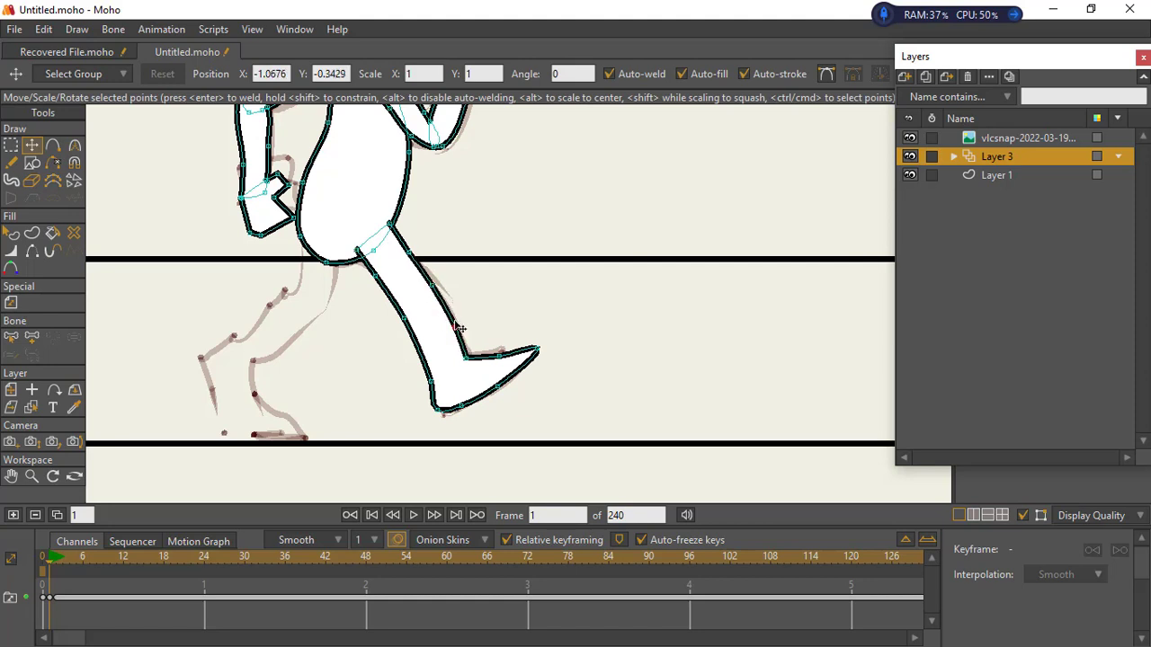
Fine-tune the calf, back-thigh and instep points of the front leg
left_click_drag(432, 381, 434, 376)
left_click_drag(404, 317, 402, 316)
left_click(410, 331)
left_click(187, 293)
left_click_drag(499, 356, 498, 352)
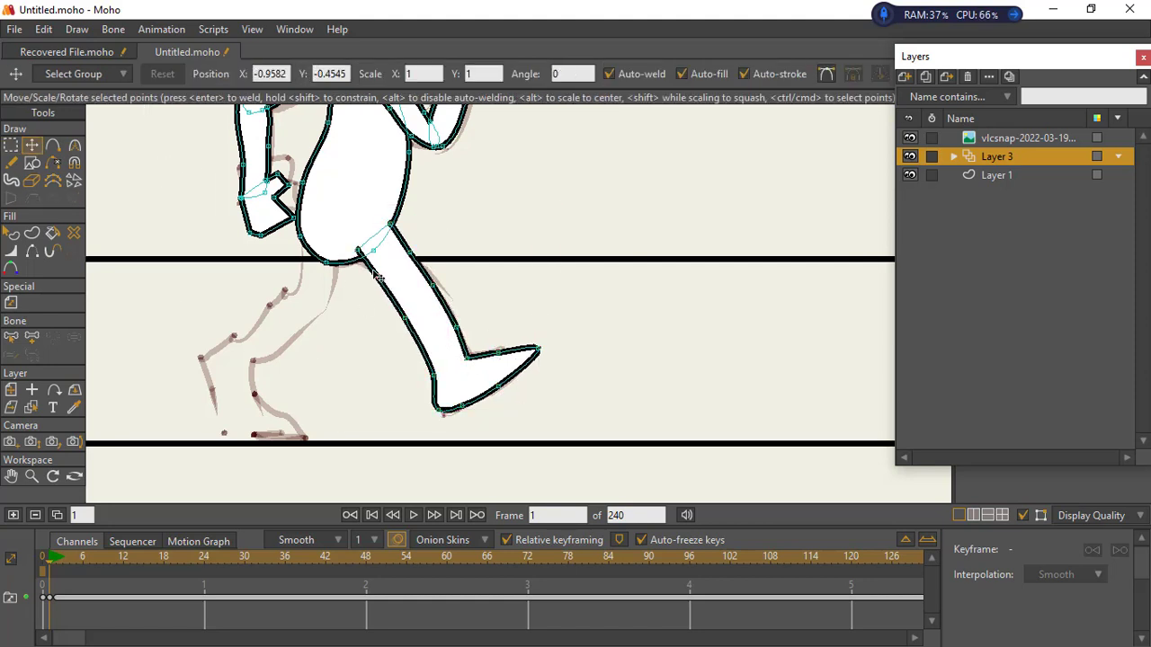
left_click(410, 319)
Duplicate the front leg and place the rotated copy under the hip as the rear leg
left_click_drag(1007, 56, 990, 126)
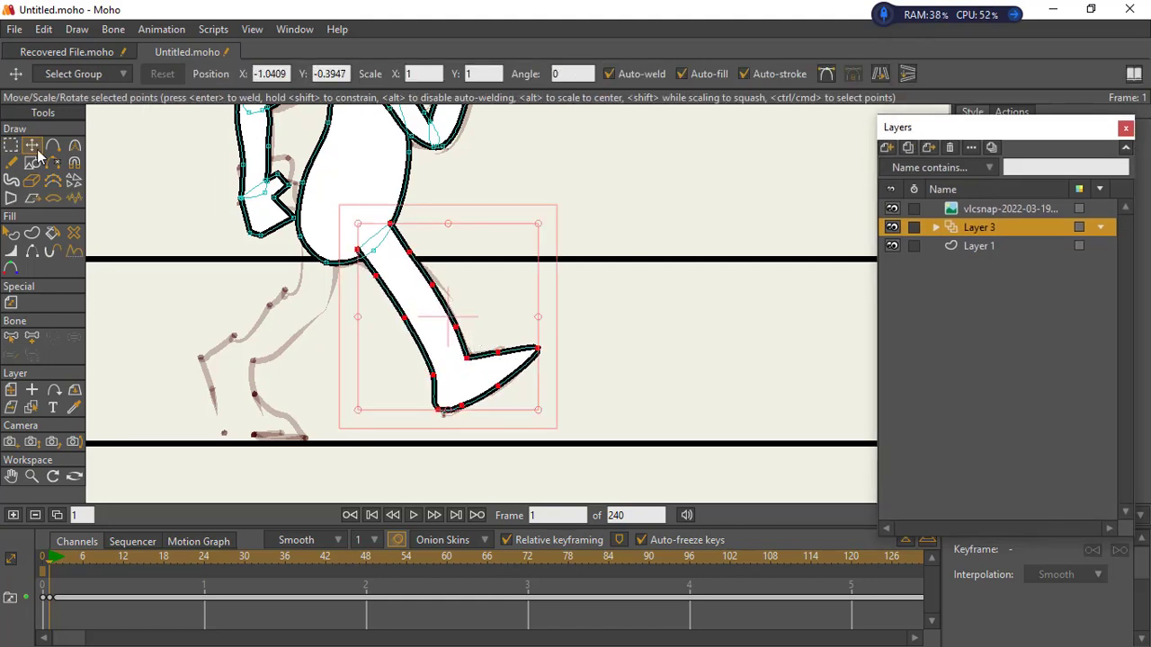
key("ctrl+c")
key("ctrl+v")
left_click_drag(547, 253, 533, 393)
left_click_drag(464, 256, 279, 282)
left_click_drag(350, 286, 349, 275)
left_click_drag(300, 287, 301, 236)
Add points to the rear leg's thigh and reshape the thigh and lower leg to follow the sketch
left_click(52, 145)
left_click(321, 245)
left_click(370, 239)
left_click(31, 145)
left_click_drag(320, 246, 271, 292)
left_click_drag(207, 342, 279, 338)
key("g")
left_click_drag(152, 327, 185, 313)
left_click(32, 145)
left_click_drag(226, 387, 238, 388)
key("g")
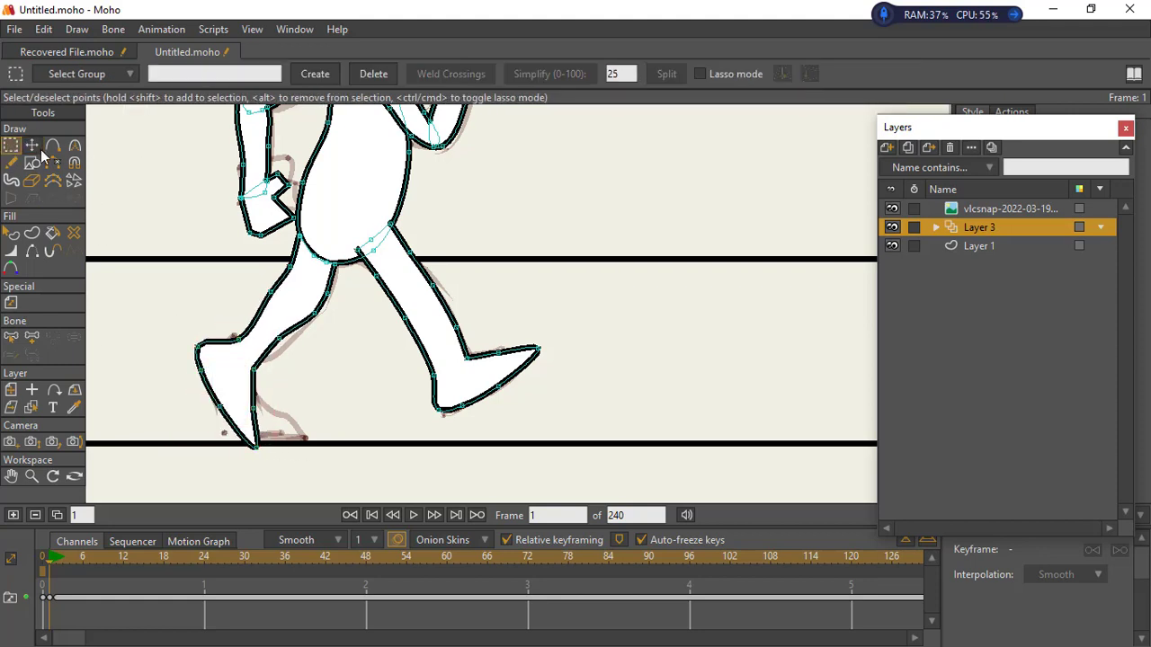
Adjust the rear leg's knee, shin, heel and toe points so the foot rests near the ground line
left_click(36, 149)
left_click_drag(279, 338, 284, 345)
left_click_drag(271, 292, 274, 298)
left_click_drag(257, 445, 279, 412)
left_click_drag(229, 410, 264, 444)
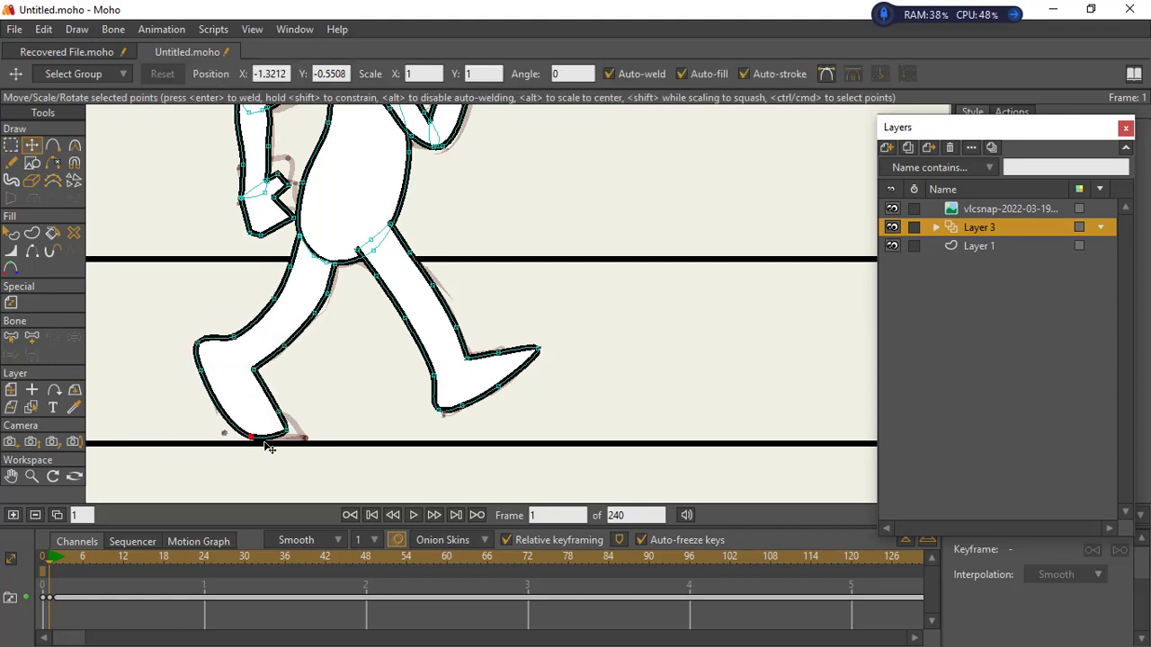
left_click_drag(282, 373, 214, 404)
left_click_drag(300, 430, 304, 436)
left_click_drag(258, 393, 256, 397)
Select the front foot's points and lower the foot so its heel meets the ground line
left_click_drag(475, 365, 366, 414)
left_click(10, 146)
left_click_drag(347, 362, 442, 420)
left_click(32, 146)
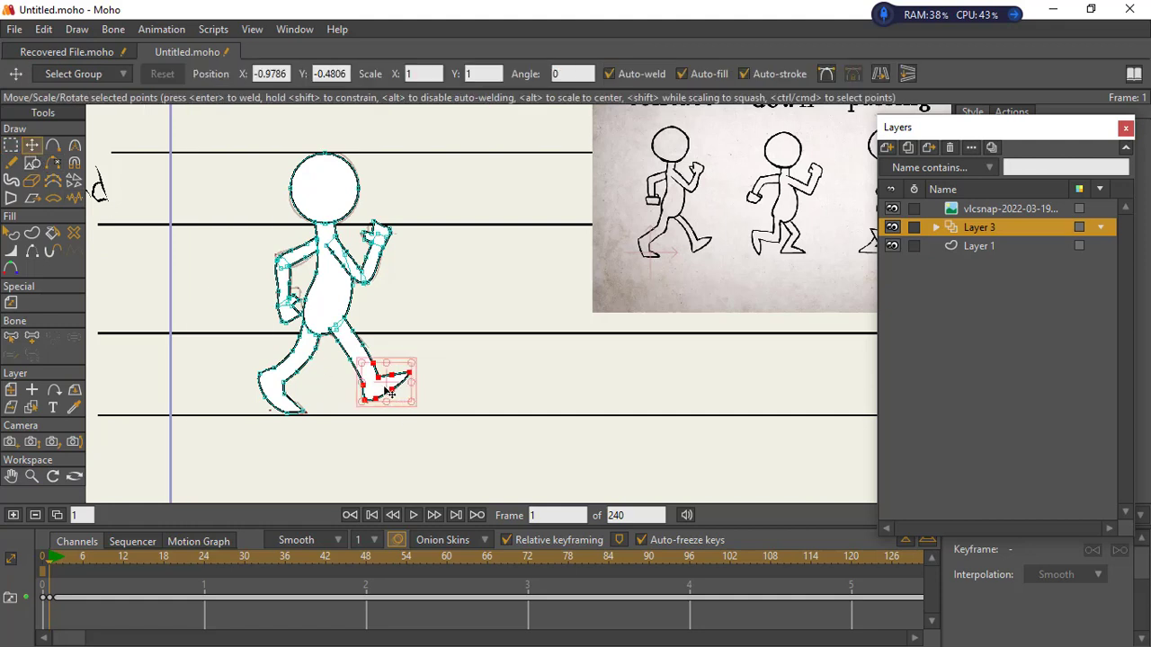
left_click_drag(390, 393, 392, 405)
mouse_move(385, 401)
left_mouse_down()
mouse_move(402, 402)
mouse_move(393, 406)
left_mouse_up()
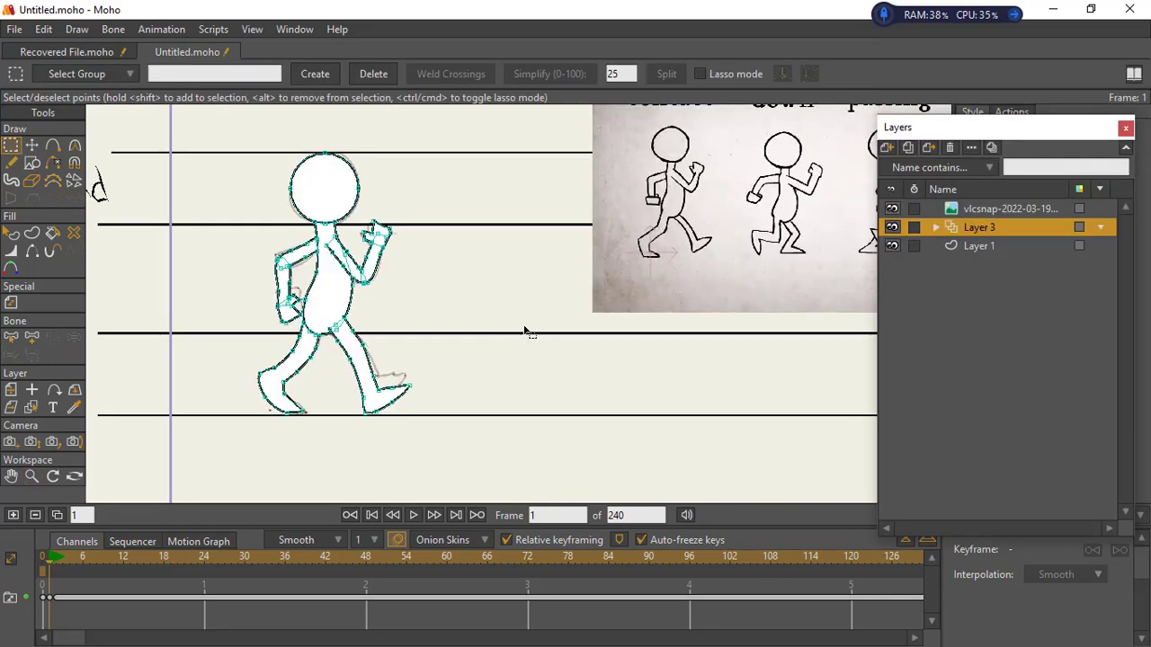
Add a new drawing frame and copy the entire contact-pose figure from frame 1 to frame 2
left_click_drag(790, 199, 685, 256)
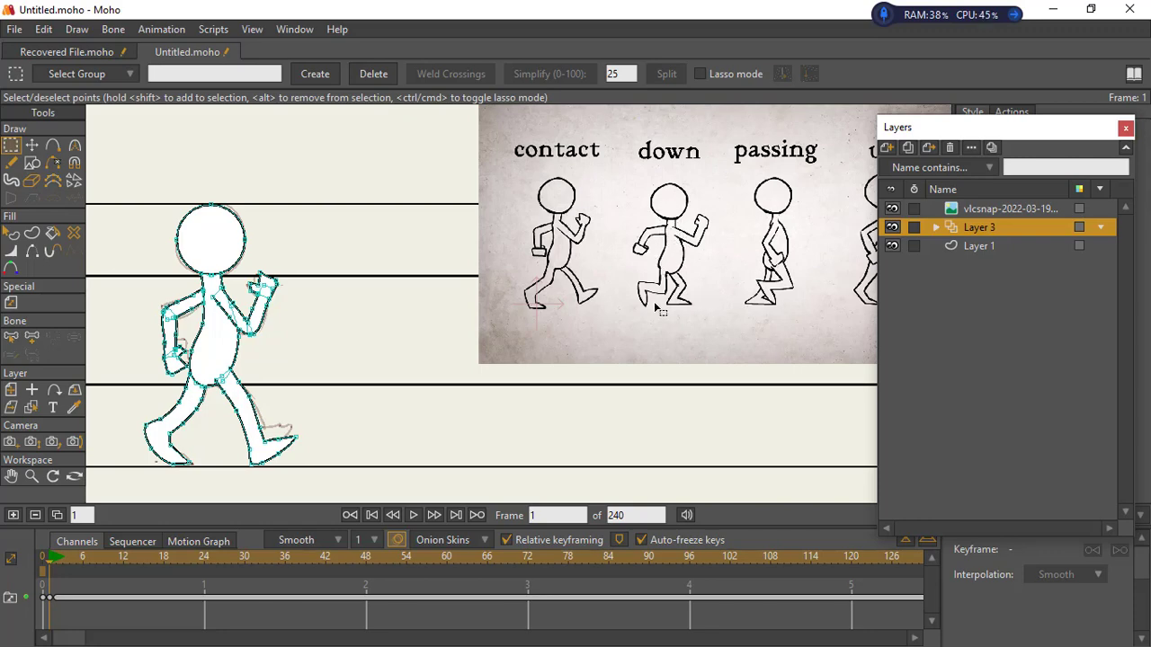
left_click_drag(699, 294, 728, 320)
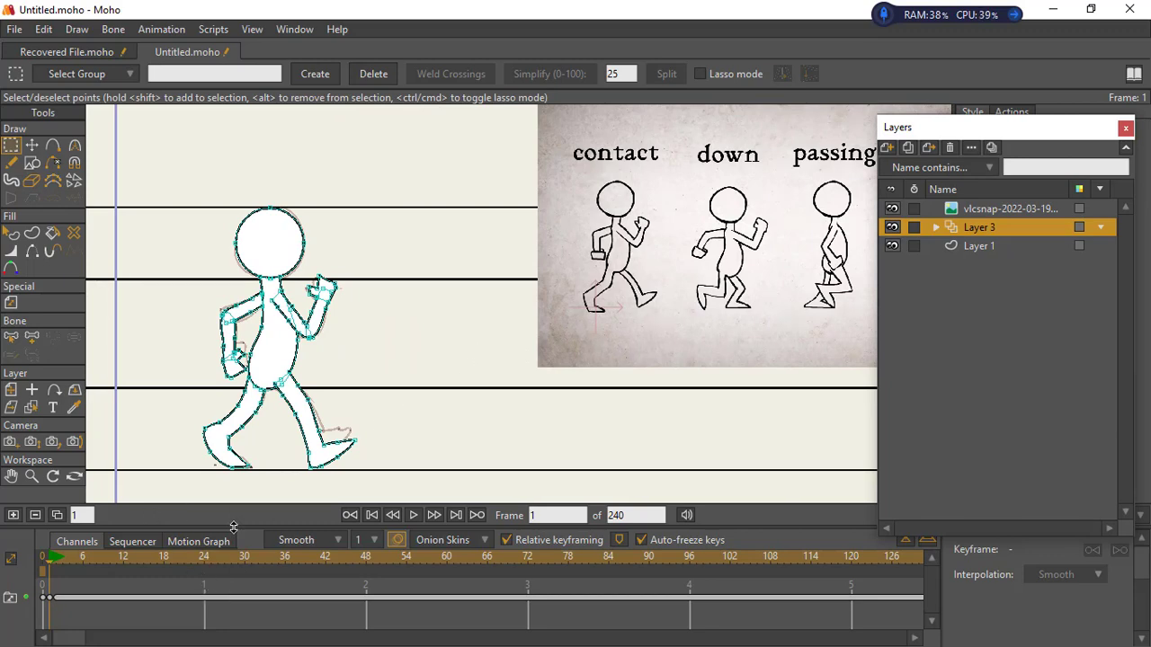
left_click_drag(578, 323, 498, 270)
left_click_drag(159, 340, 286, 352)
key("ctrl+a")
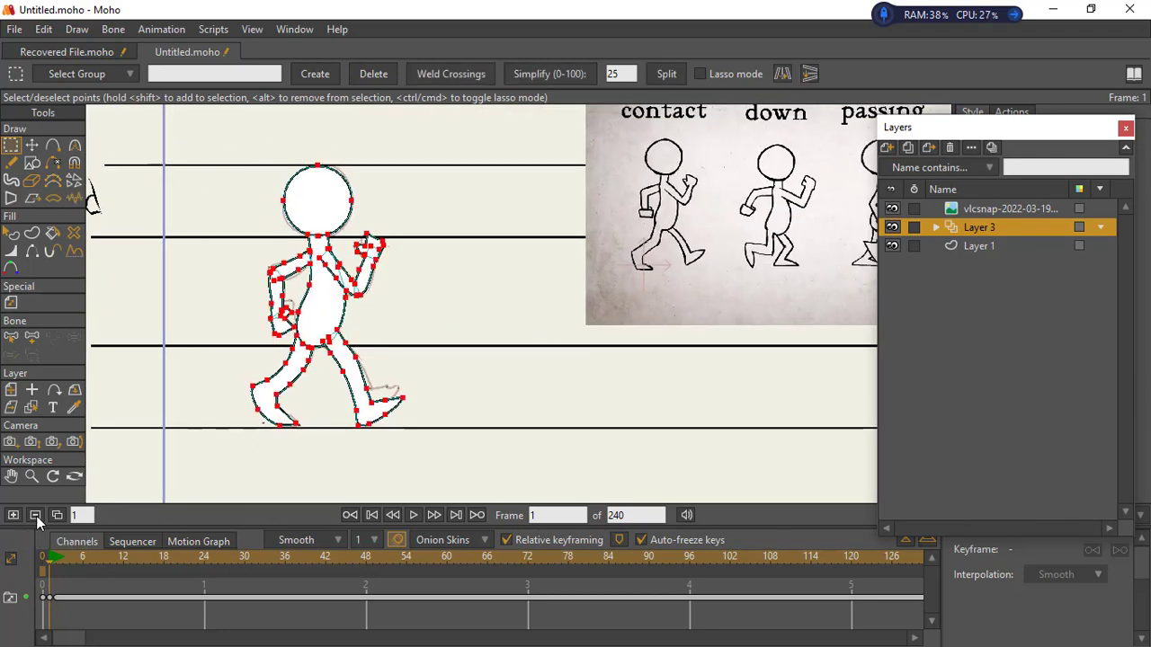
left_click(13, 515)
left_click(50, 559)
key("ctrl+c")
left_click(56, 559)
key("ctrl+v")
Select the rear leg's lower part on frame 2 and lift it behind the body for the down pose
left_click(31, 477)
left_click_drag(401, 404, 374, 384)
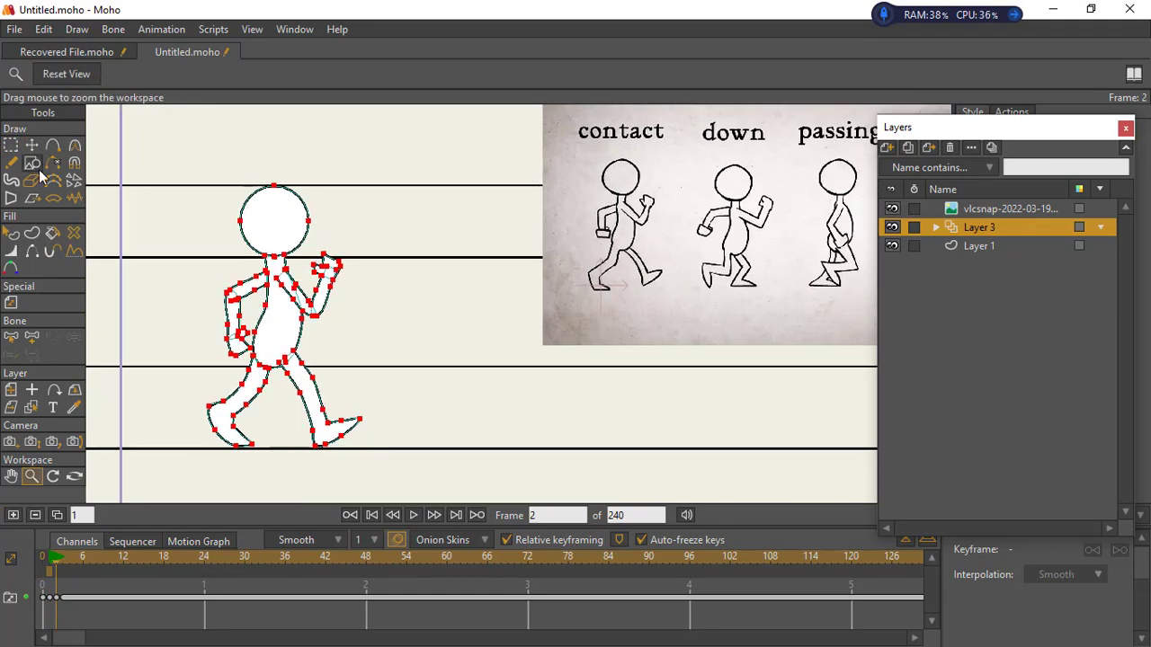
left_click(11, 144)
key("Return")
left_click_drag(216, 369, 280, 445)
key("t")
scroll(205, 420, "up", 3)
left_click_drag(277, 401, 233, 379)
Select the front foot on frame 2 and plant it flat on the ground line
left_click_drag(306, 338, 431, 437)
scroll(337, 407, "down", 3)
key("g")
key("t")
left_click_drag(410, 405, 389, 423)
Lower the head, torso, arms and rear leg together on frame 2, leaving the front foot in place
key("g")
left_click_drag(263, 146, 273, 178)
key("t")
left_click_drag(358, 224, 360, 233)
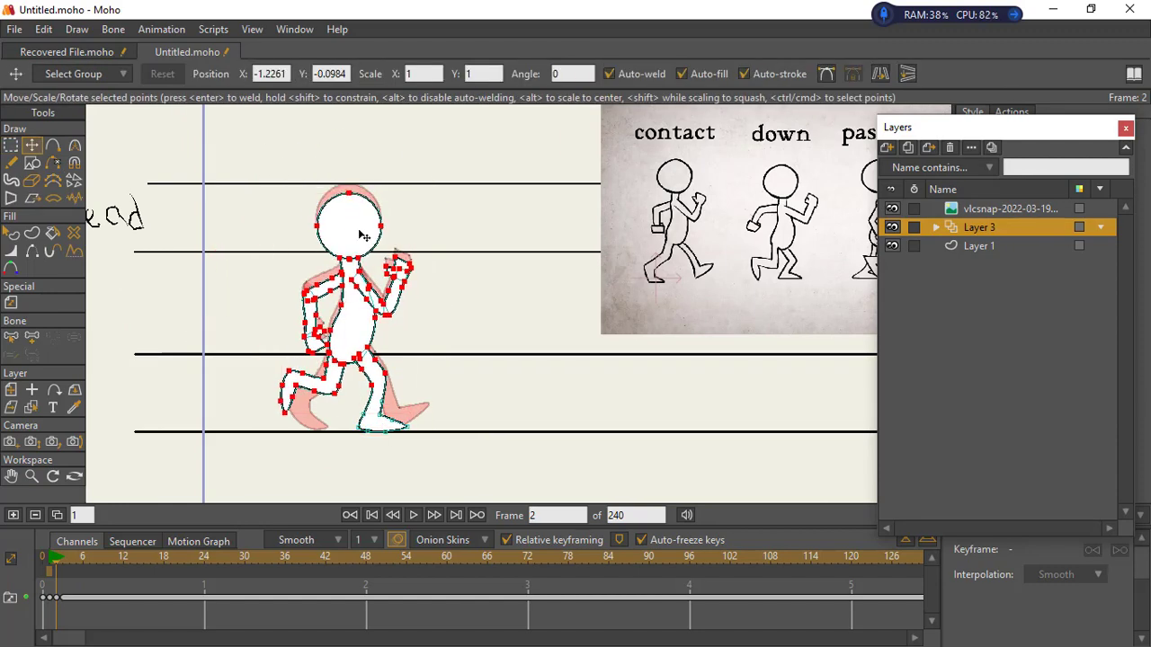
Adjust the front leg's knee point on frame 2 to shape the bent knee
scroll(247, 313, "down", 2)
left_click(11, 145)
left_click(399, 402)
scroll(399, 402, "up", 3)
left_click(32, 145)
scroll(293, 354, "down", 2)
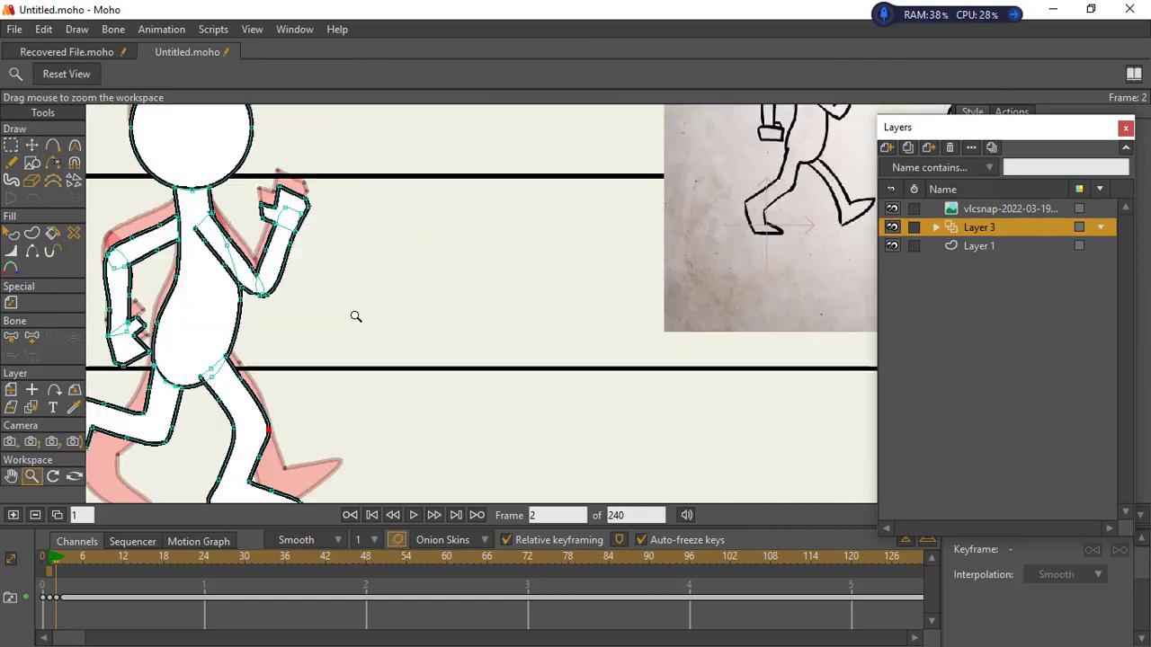
Swing both arms on frame 2 away from the body to match the down pose in the reference
left_click_drag(354, 315, 431, 350)
left_click(11, 145)
left_click(351, 288)
left_click(32, 145)
left_click_drag(390, 254, 371, 214)
left_click(329, 278, "ctrl")
left_click_drag(237, 287, 288, 263)
left_click_drag(358, 258, 284, 315)
Refine the front arm and hand points on frame 2
scroll(180, 351, "down", 2)
left_click(11, 145)
scroll(155, 277, "up", 3)
left_click(33, 145)
left_click(298, 287)
left_click_drag(418, 340, 416, 347)
scroll(288, 338, "down", 3)
scroll(264, 365, "up", 2)
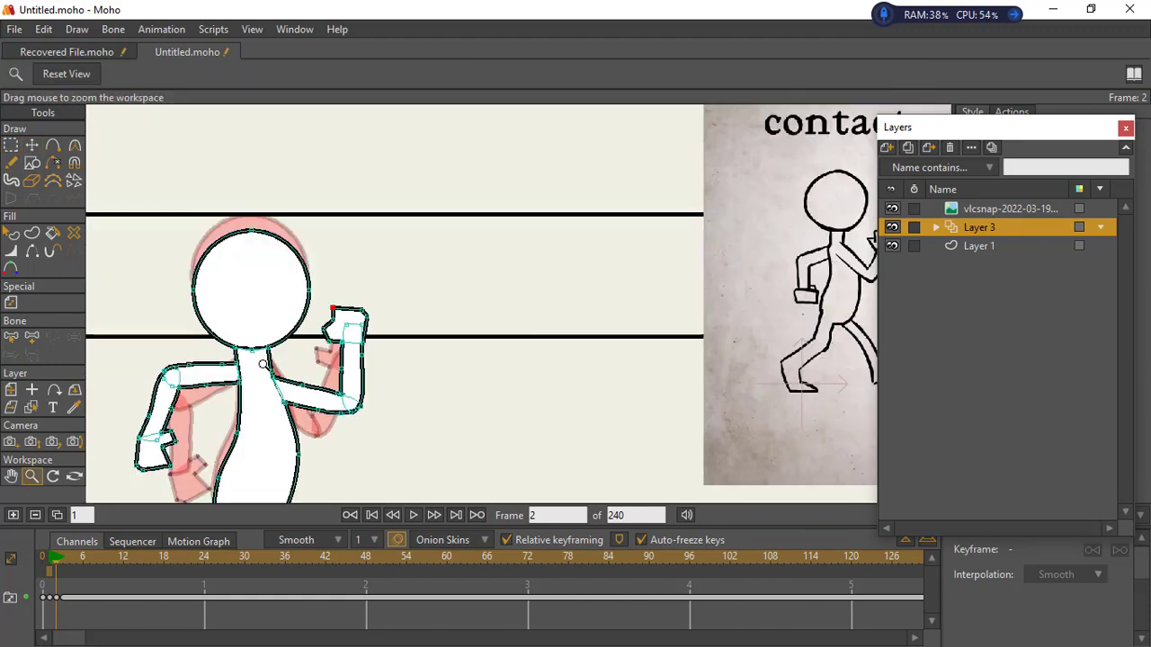
Add a drawing at frame 3 holding a copy of the contact-pose figure and select all its points
scroll(264, 365, "down", 2)
left_click(13, 515)
left_click(61, 558)
key("t")
key("ctrl+a")
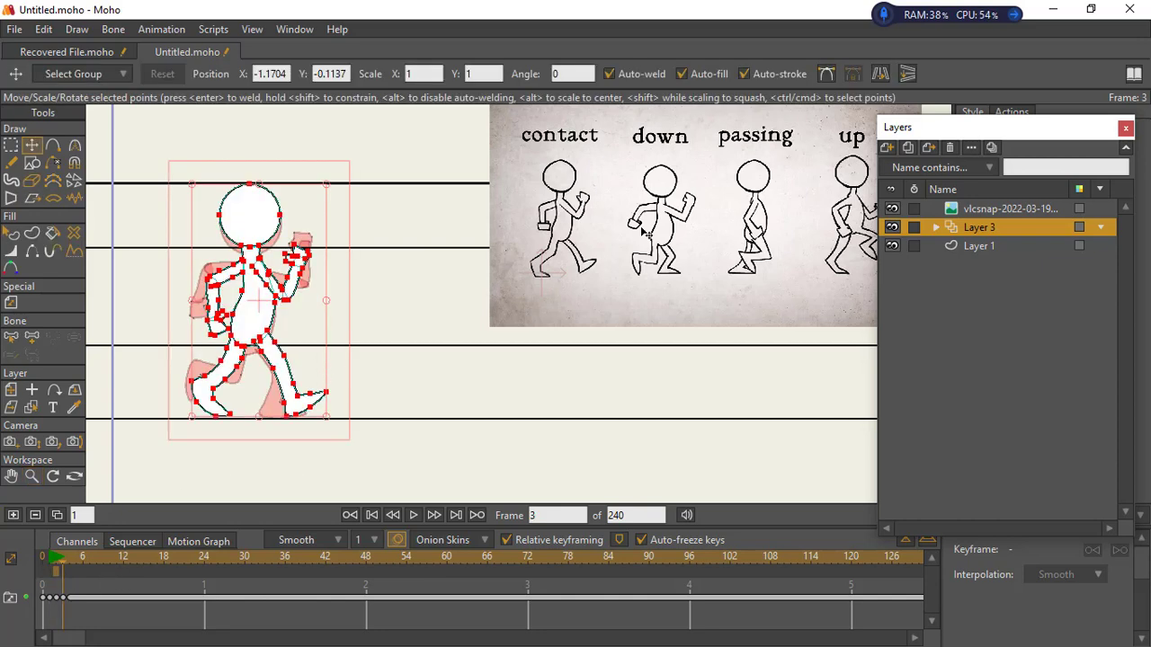
Reshape the legs on frame 3 to the passing pose, with one leg planted straight down and the other bent
key("g")
left_click(213, 388)
key("t")
left_click_drag(213, 388, 320, 366)
scroll(304, 396, "up", 3)
left_click(308, 367)
key("g")
left_click_drag(334, 249, 447, 377)
key("t")
left_click_drag(396, 342, 319, 334)
Refine the knee and lower-leg points of the bent leg on frame 3
left_click(32, 476)
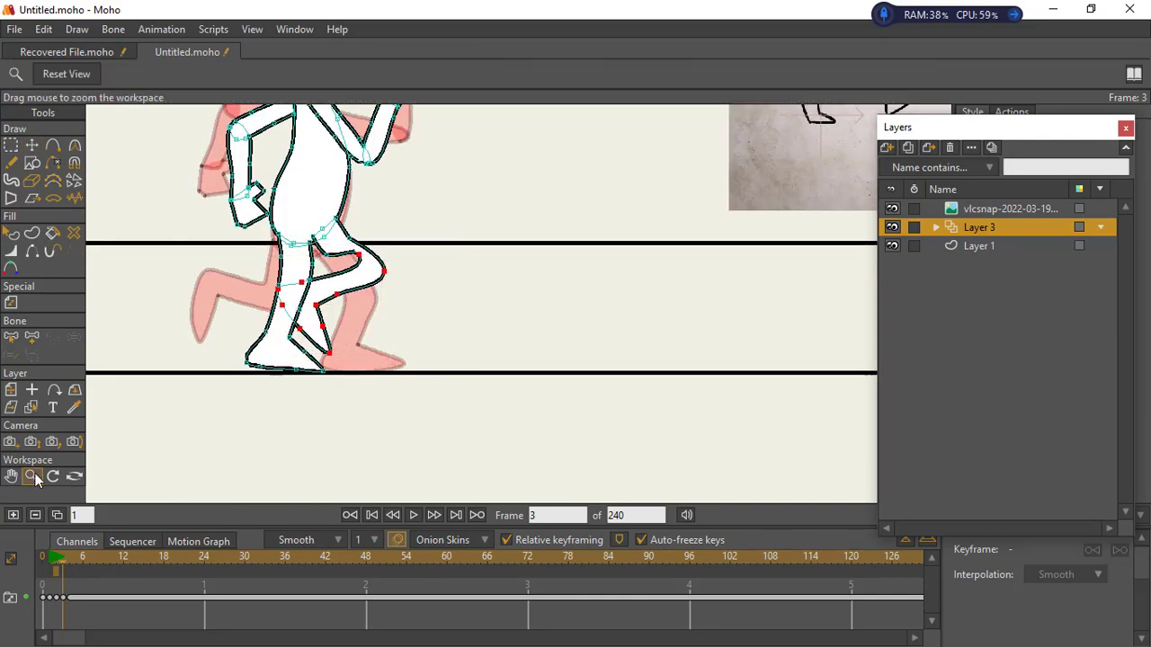
left_click_drag(102, 401, 54, 401)
key("t")
key("z")
scroll(255, 329, "up", 3)
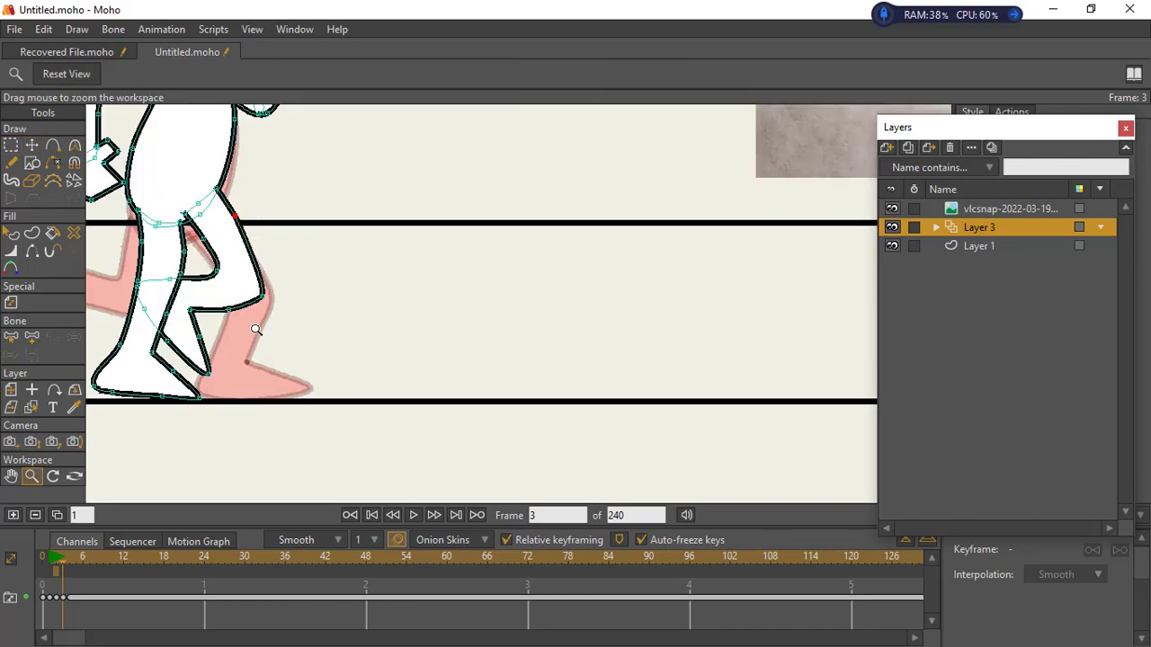
scroll(278, 380, "down", 2)
scroll(284, 364, "up", 2)
left_click_drag(217, 469, 167, 399)
key("g")
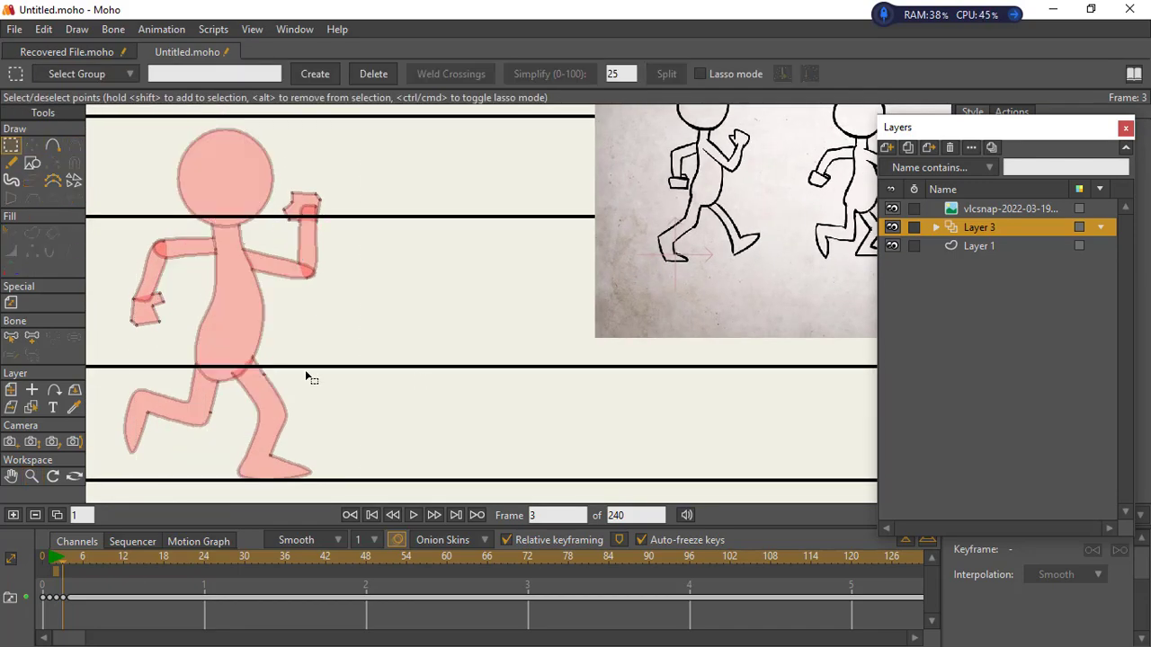
scroll(202, 434, "up", 2)
scroll(239, 344, "down", 2)
scroll(270, 343, "up", 3)
key("ctrl+z")
Raise the bent leg's shape to the front on frame 3 so it overlaps the planted leg
key("q")
left_click(302, 378)
left_click(76, 29)
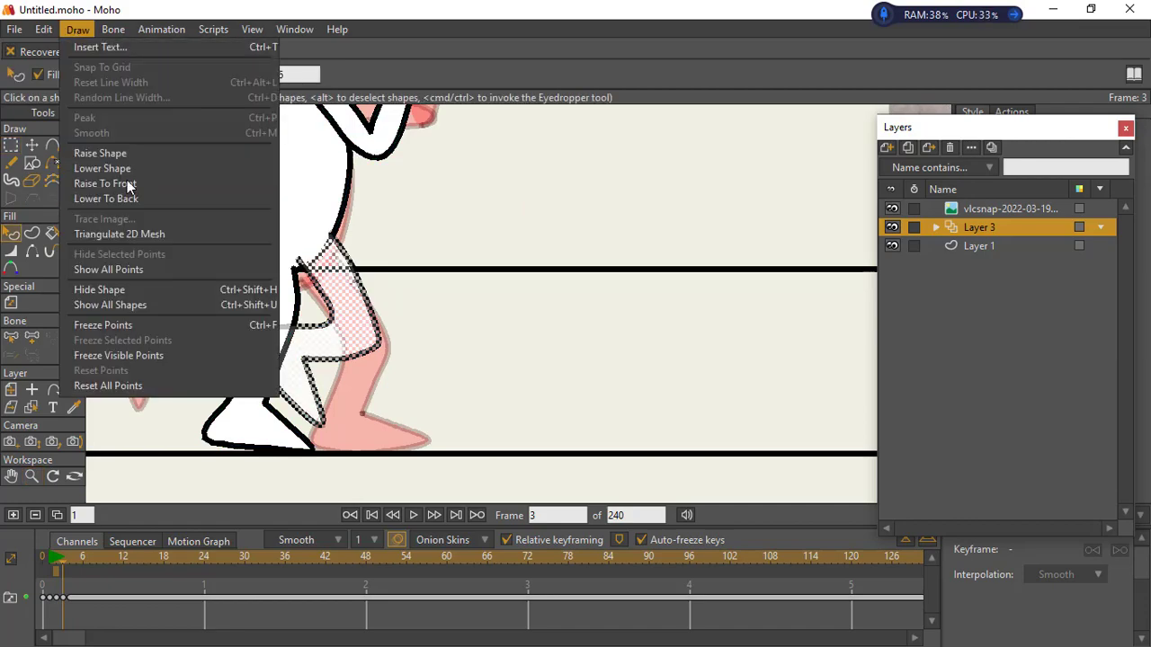
left_click(127, 185)
key("g")
key("z")
scroll(179, 270, "down", 3)
scroll(216, 419, "up", 3)
scroll(216, 419, "down", 1)
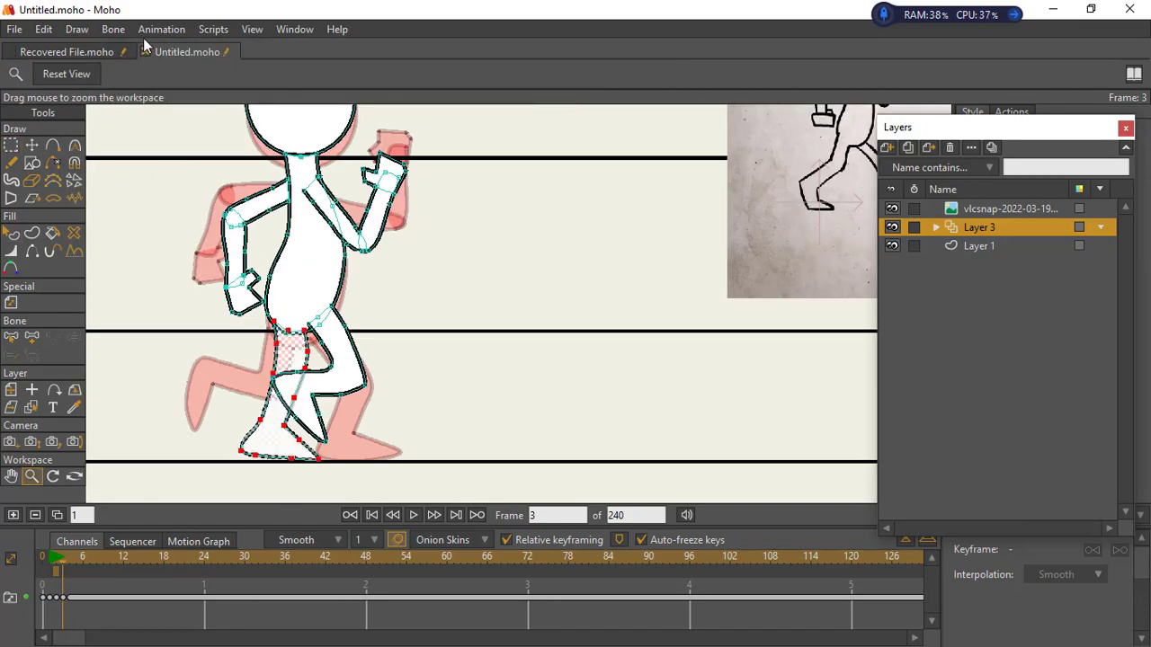
Raise the front arm's shape to the front of the torso on frame 3
scroll(302, 198, "up", 2)
key("q")
left_click(246, 242)
key("g")
scroll(228, 393, "down", 3)
scroll(306, 369, "up", 3)
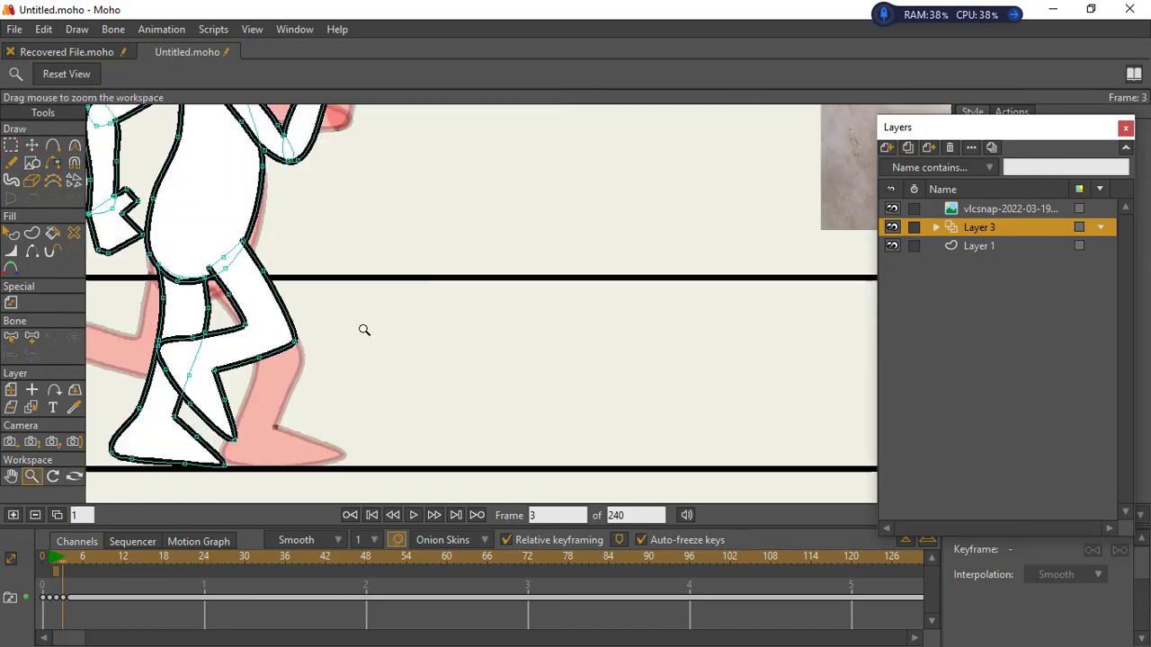
key("q")
left_click(333, 261)
left_click(76, 29)
left_click(130, 184)
Swing the front arm on frame 3 down across the torso with its elbow bent and hand forward
key("g")
scroll(303, 303, "down", 3)
scroll(219, 252, "up", 3)
key("t")
scroll(270, 339, "down", 3)
left_click_drag(305, 261, 308, 380)
scroll(269, 339, "up", 3)
left_click_drag(230, 335, 227, 377)
scroll(225, 379, "up", 3)
scroll(392, 334, "down", 3)
scroll(606, 254, "down", 2)
Swing the back arm's forearm on frame 3 down and forward behind the torso
key("g")
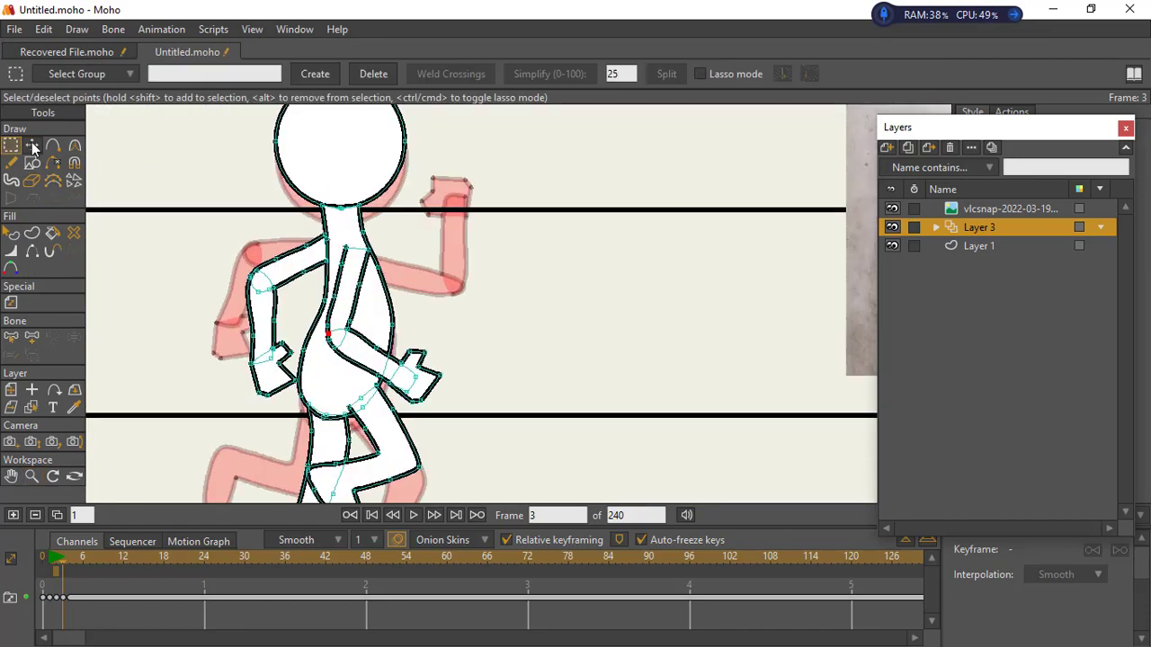
left_click(297, 270)
key("t")
key("ctrl+z")
key("ctrl+z")
key("ctrl+z")
key("ctrl+z")
key("ctrl+z")
key("ctrl+z")
key("ctrl+z")
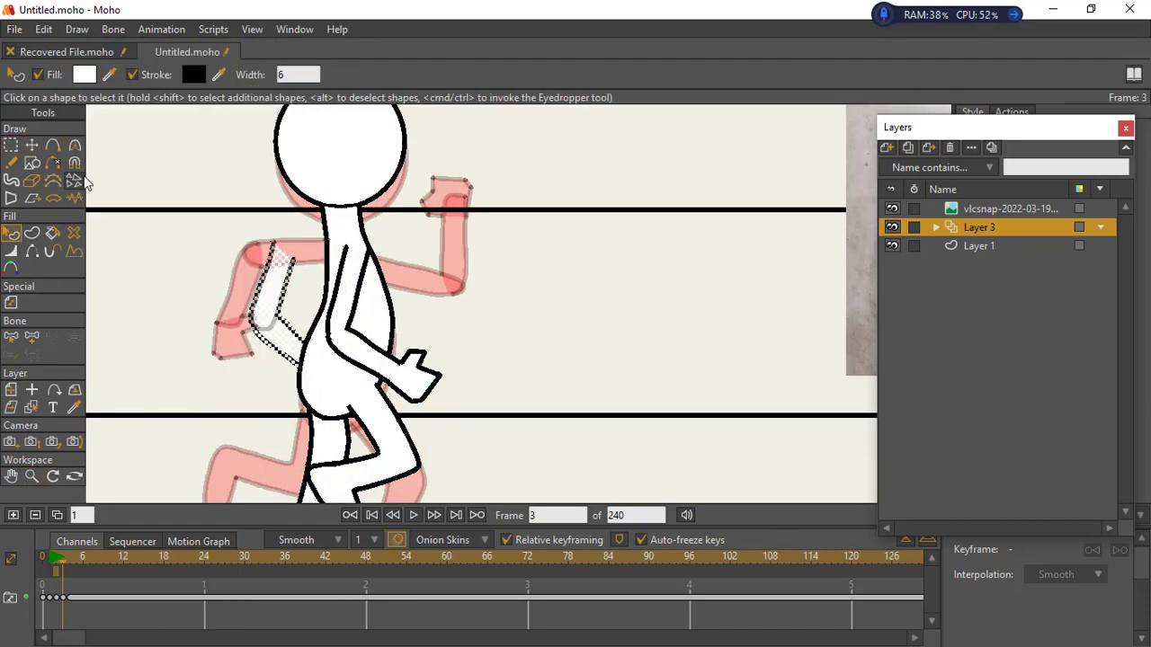
Tuck the whole back arm on frame 3 behind the torso to match the passing reference
left_click(270, 295)
key("ctrl+z")
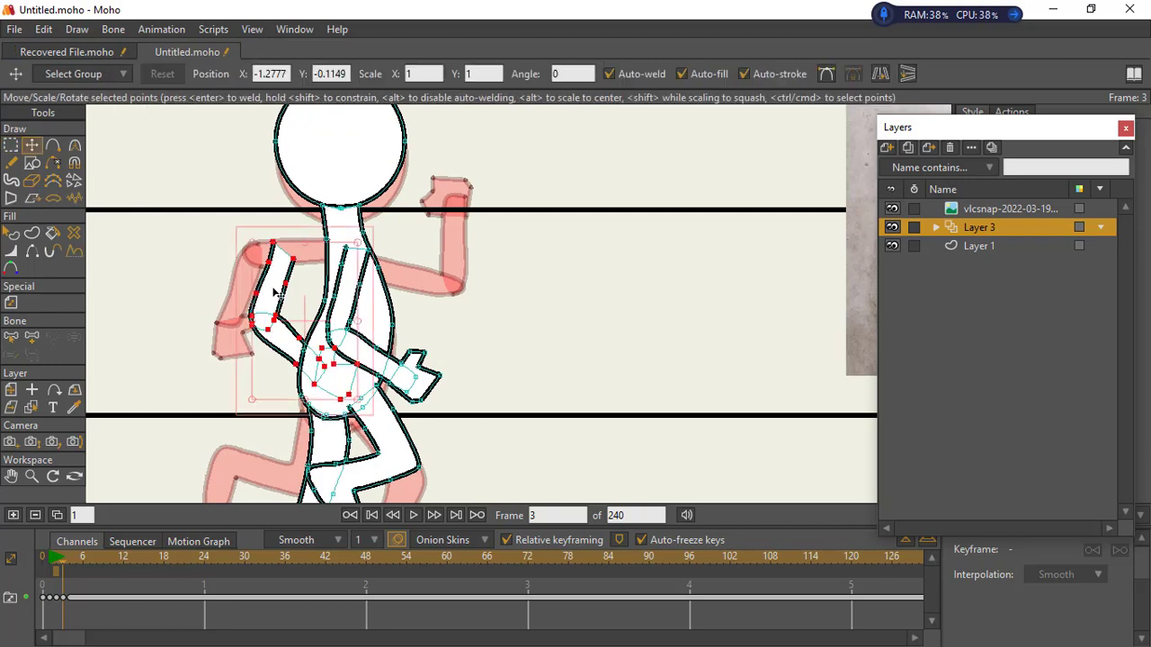
key("ctrl+z")
key("ctrl+z")
key("ctrl+z")
key("ctrl+z")
scroll(710, 167, "down", 3)
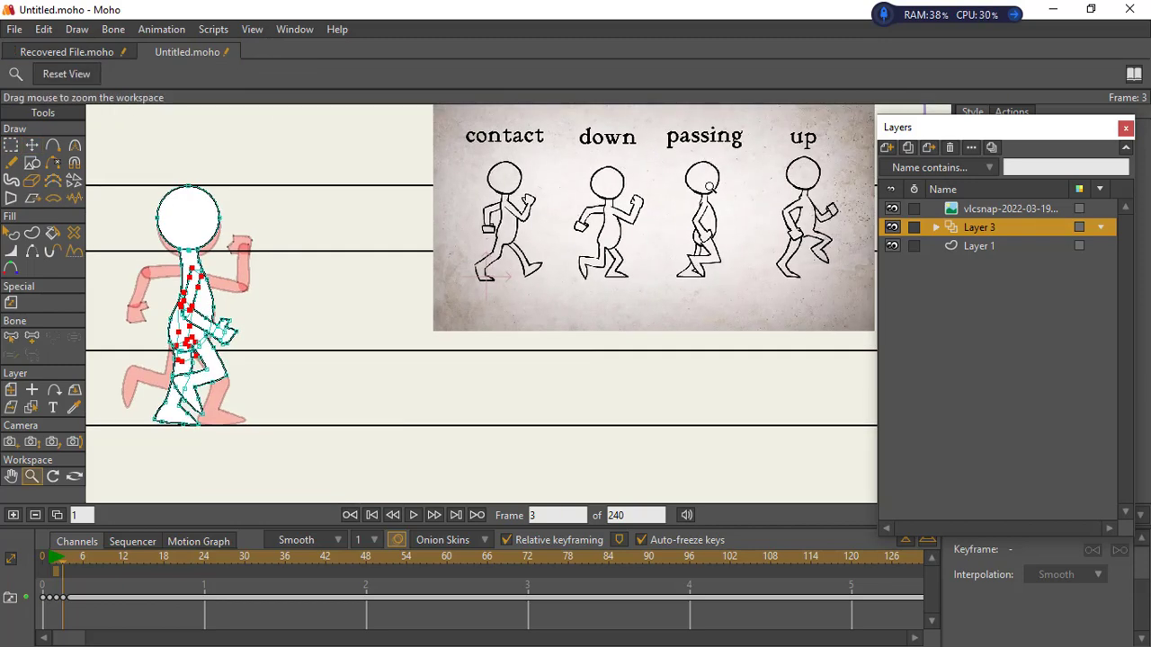
Add a drawing at frame 4 and paste the contact-pose figure into it
left_click(13, 514)
key("ctrl+v")
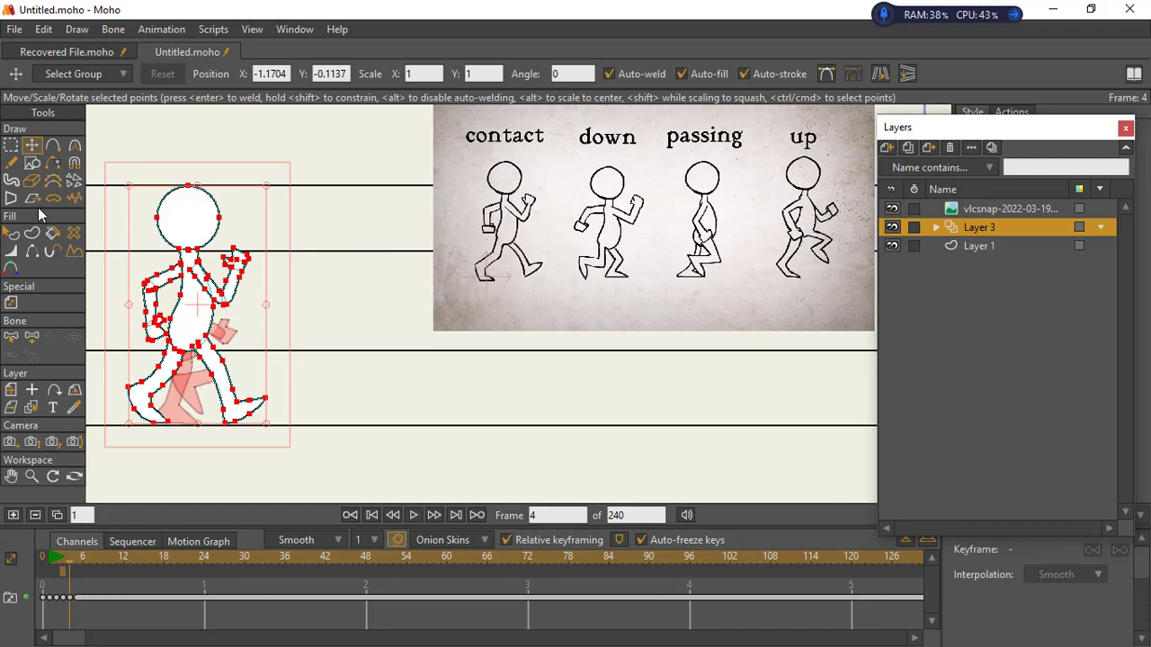
Lift the front leg on frame 4 and shape its bent knee and foot to match the up pose
left_click(11, 145)
left_click_drag(206, 352, 300, 482)
scroll(106, 291, "up", 1)
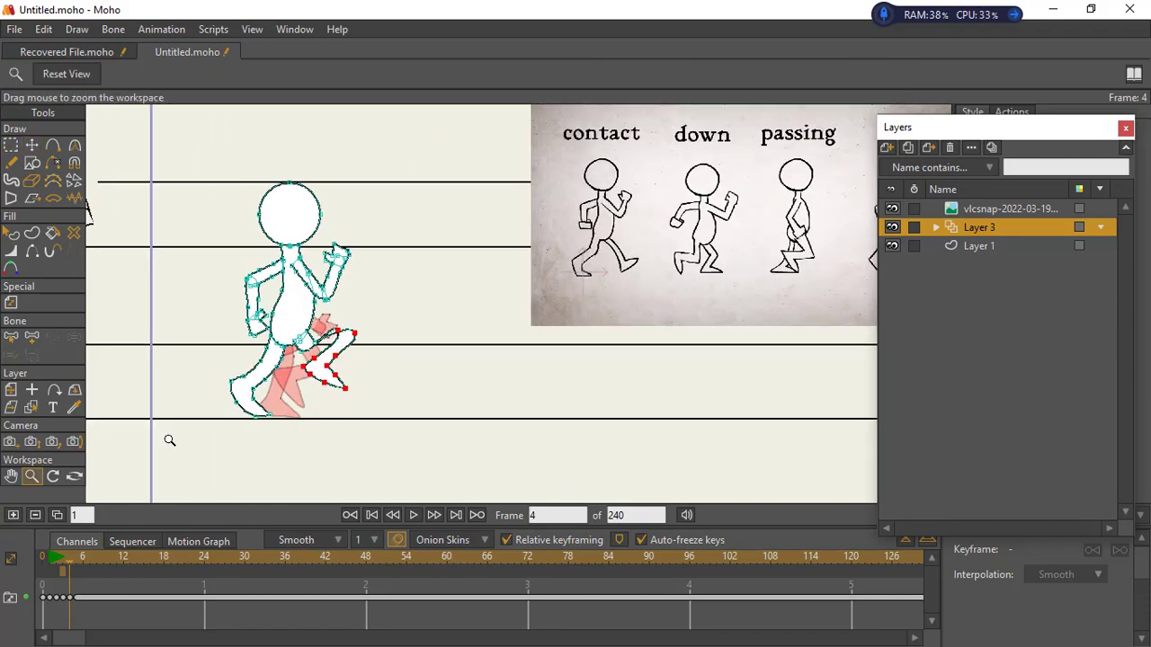
scroll(685, 286, "down", 1)
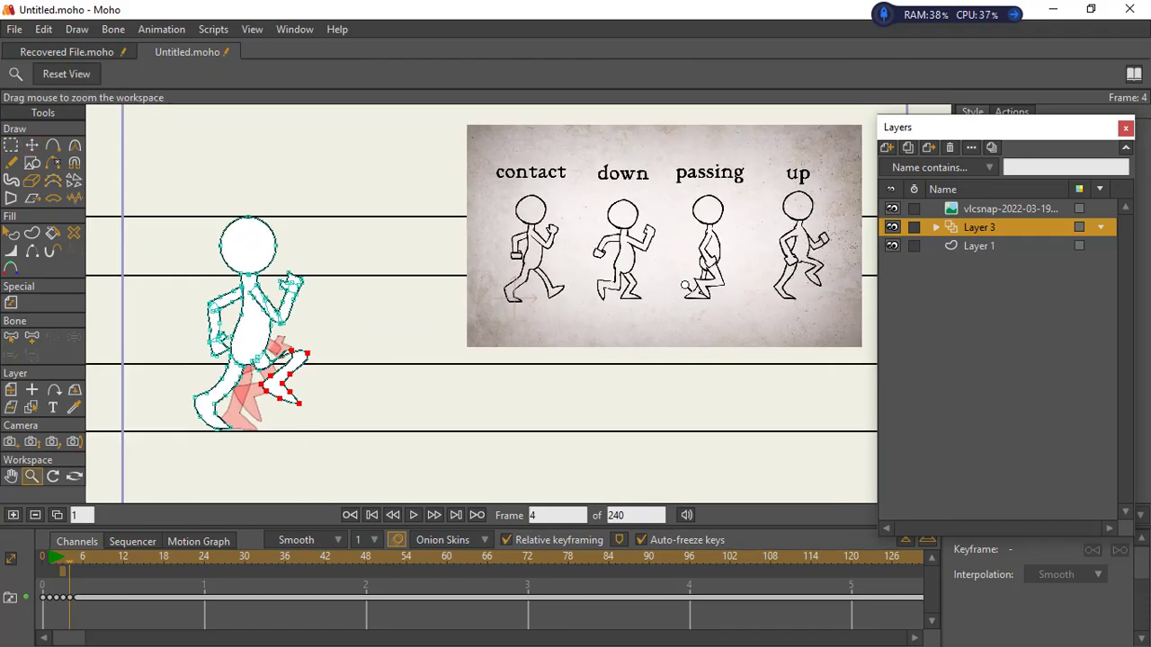
scroll(258, 403, "up", 2)
key("t")
left_click_drag(327, 313, 330, 314)
scroll(332, 408, "down", 2)
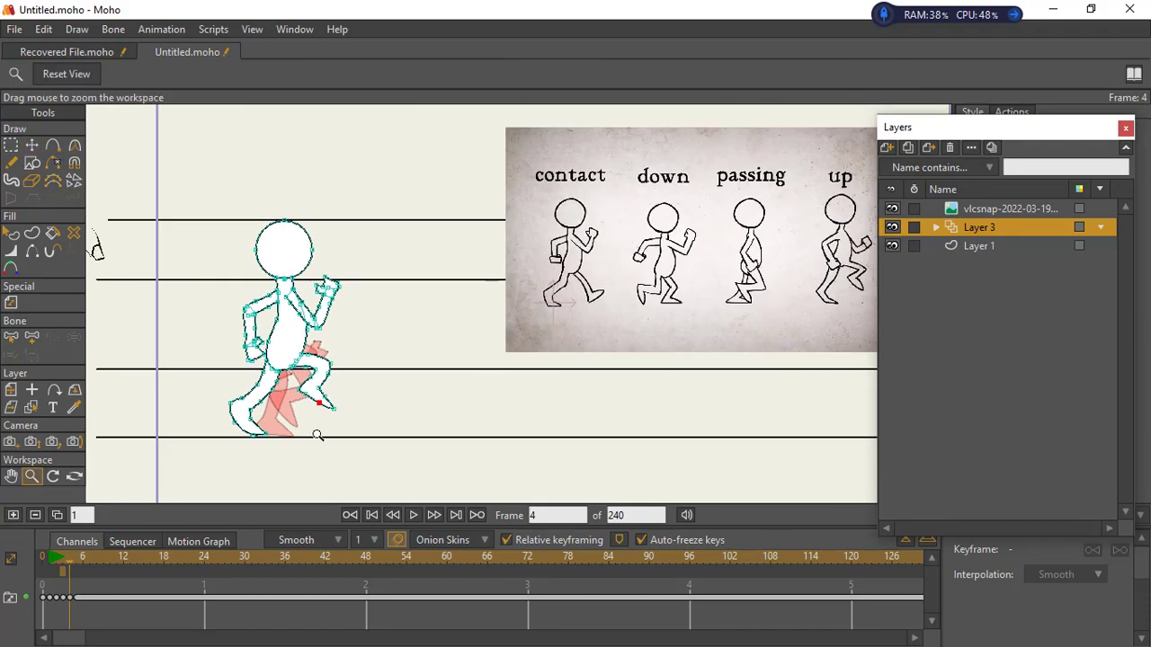
scroll(318, 435, "up", 2)
left_click_drag(233, 432, 226, 437)
scroll(364, 387, "down", 1)
scroll(261, 238, "up", 2)
Try to swing the back arm on frame 4 forward across the torso
key("g")
left_click(261, 346)
key("t")
left_click_drag(269, 398, 385, 329)
key("g")
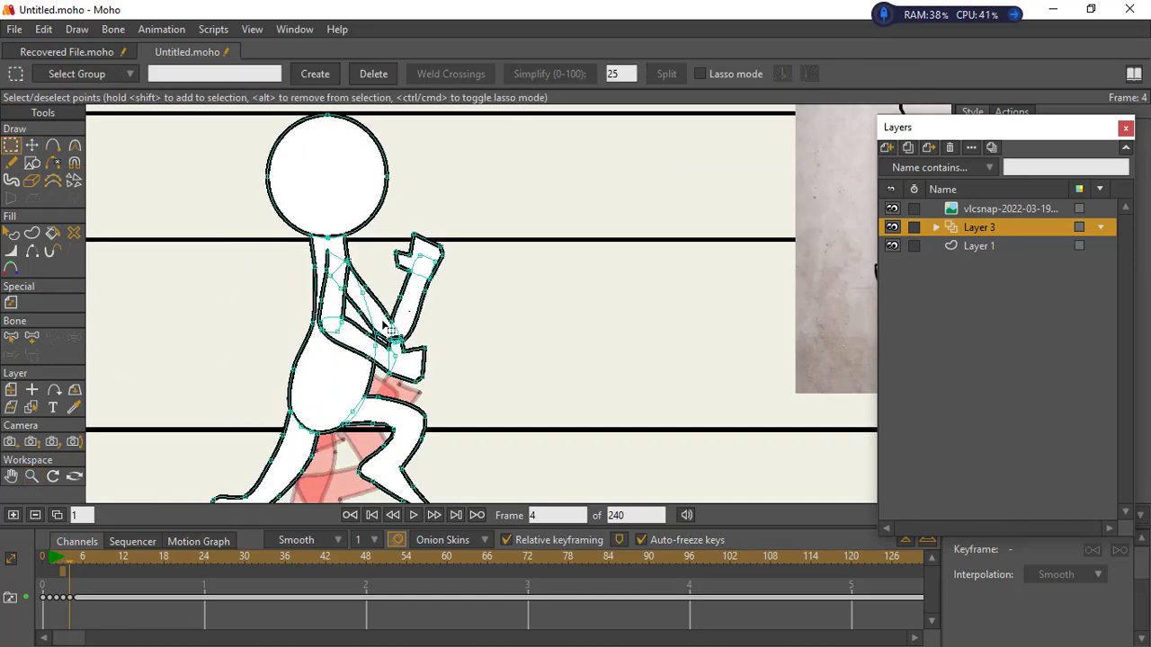
Lower the front arm's shape to the back on frame 4 and extend its forearm forward as in the up pose
key("t")
left_click_drag(437, 252, 401, 334)
left_click(11, 233)
left_click(77, 29)
left_click(63, 201)
key("t")
left_click_drag(406, 379, 472, 335)
scroll(315, 341, "down", 3)
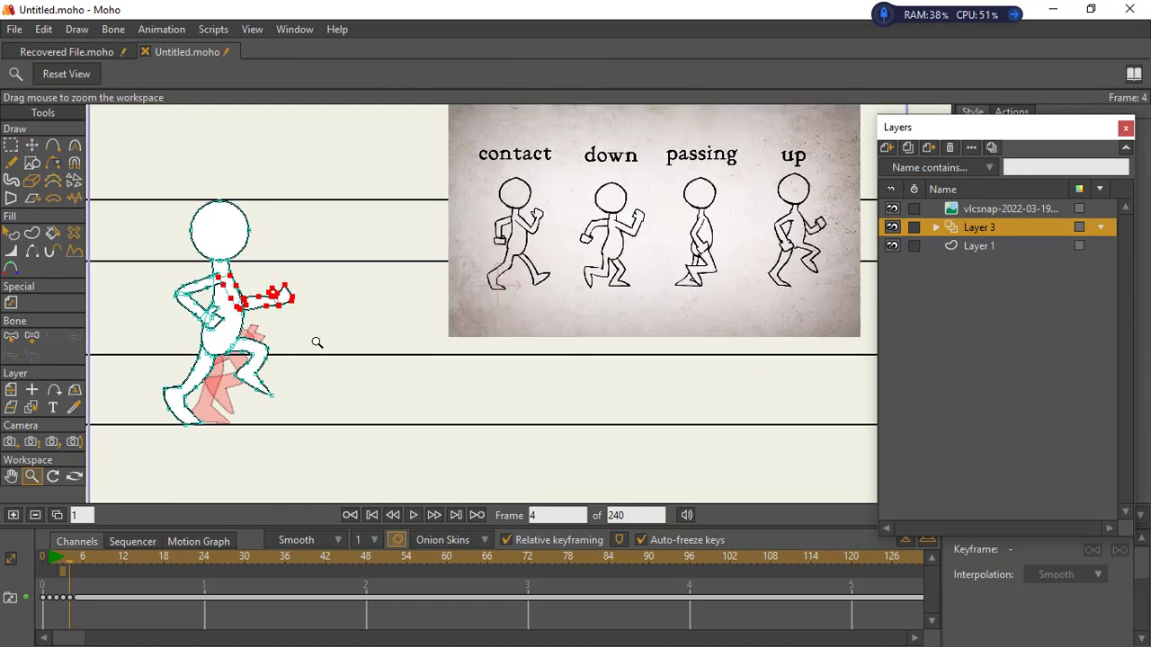
Refine the elbow, hand and shoulder points of the arms on frame 4
scroll(131, 257, "up", 2)
key("g")
key("t")
scroll(148, 307, "up", 2)
left_click_drag(358, 273, 398, 264)
left_click_drag(365, 224, 360, 241)
scroll(368, 244, "down", 1)
left_click(292, 252)
left_click_drag(301, 288, 308, 295)
scroll(315, 332, "down", 2)
scroll(225, 319, "up", 1)
Move the back forearm and hand on frame 4 outward to line up with the raised elbow
key("g")
left_click_drag(243, 326, 337, 422)
key("t")
left_click_drag(309, 370, 275, 377)
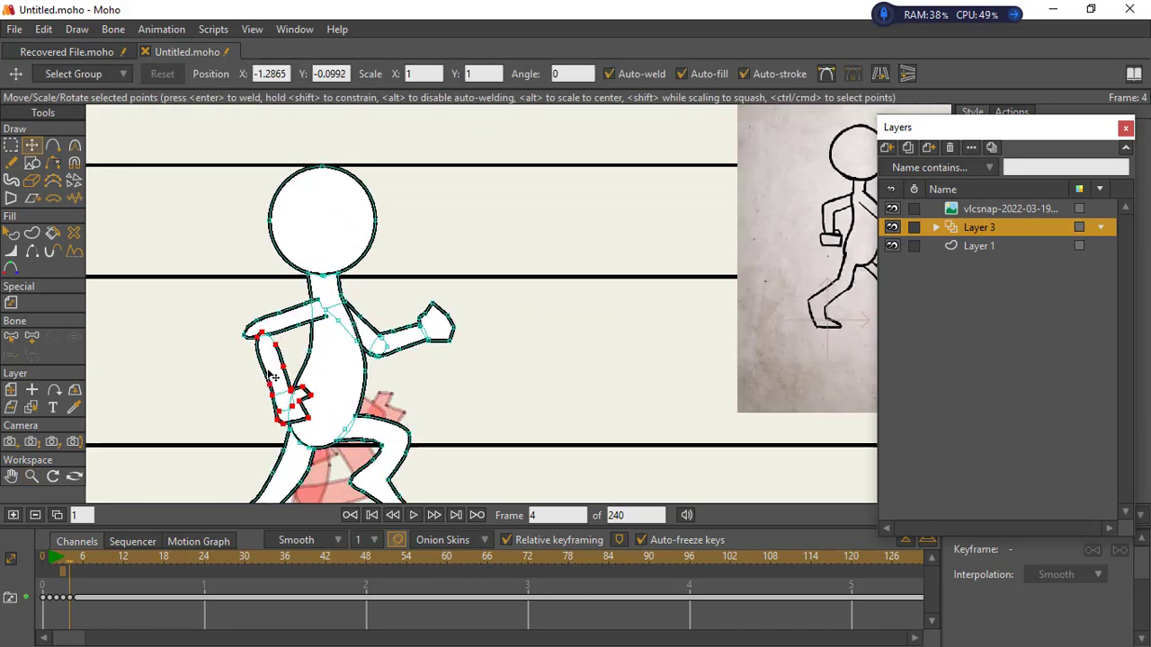
scroll(288, 395, "up", 2)
key("g")
scroll(328, 301, "down", 6)
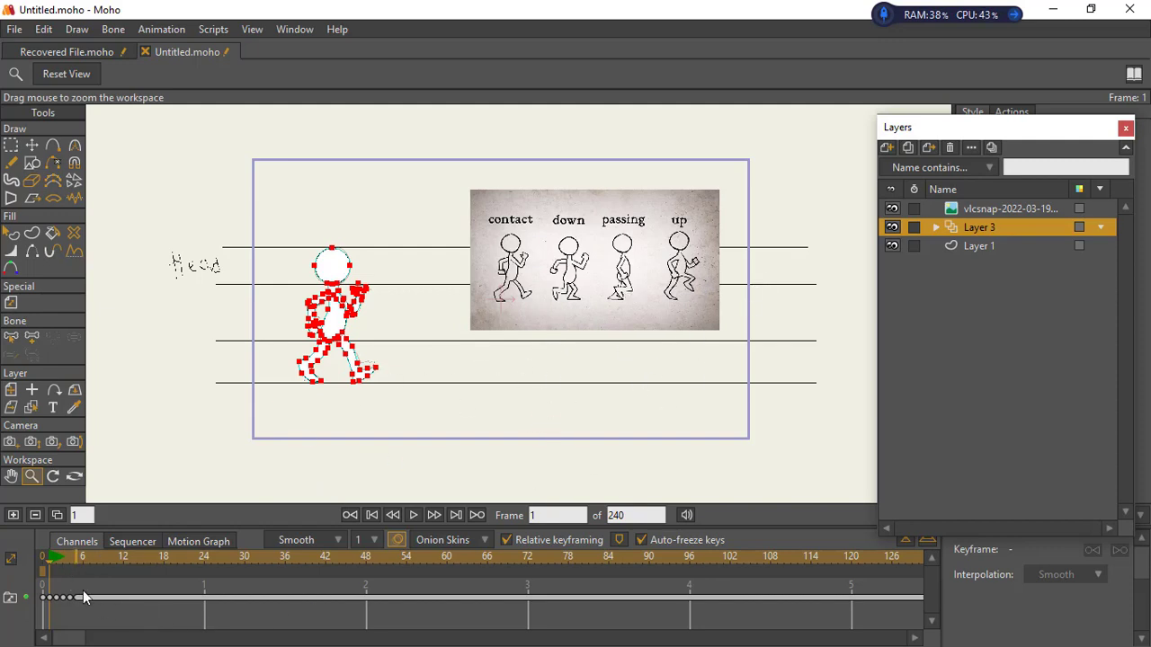
Spread the drawing keyframes along an enlarged timeline to about frames 7, 13, 18 and 24
mouse_move(206, 526)
left_mouse_down()
mouse_move(224, 464)
mouse_move(195, 513)
left_mouse_up()
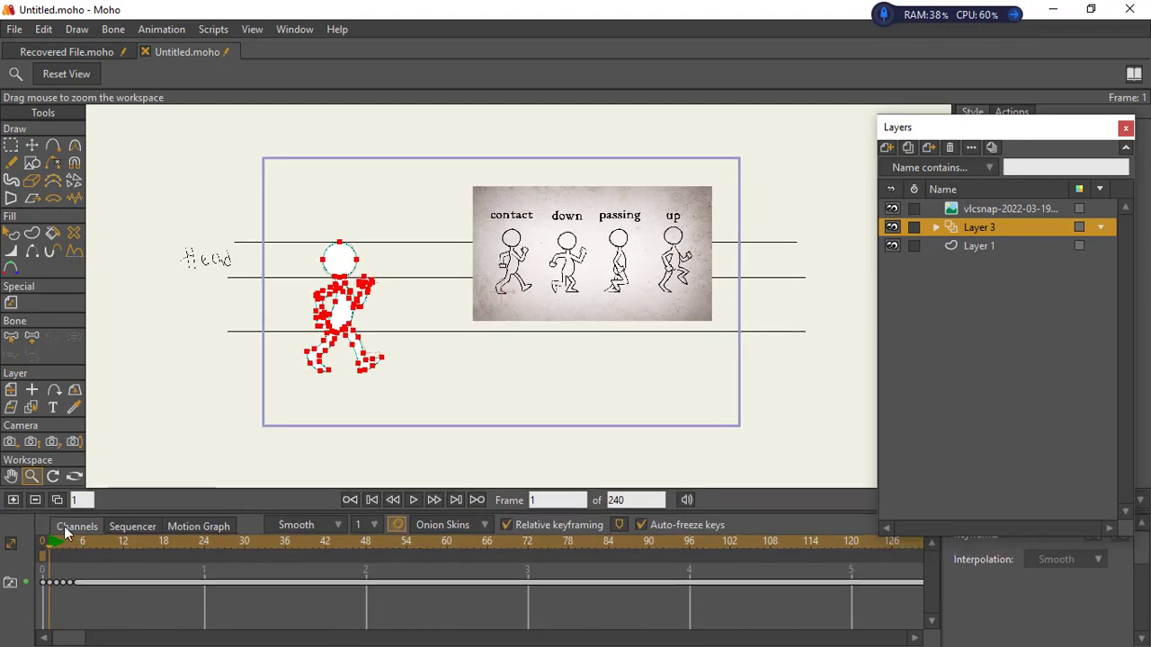
left_click(50, 580)
left_click_drag(88, 604, 46, 571)
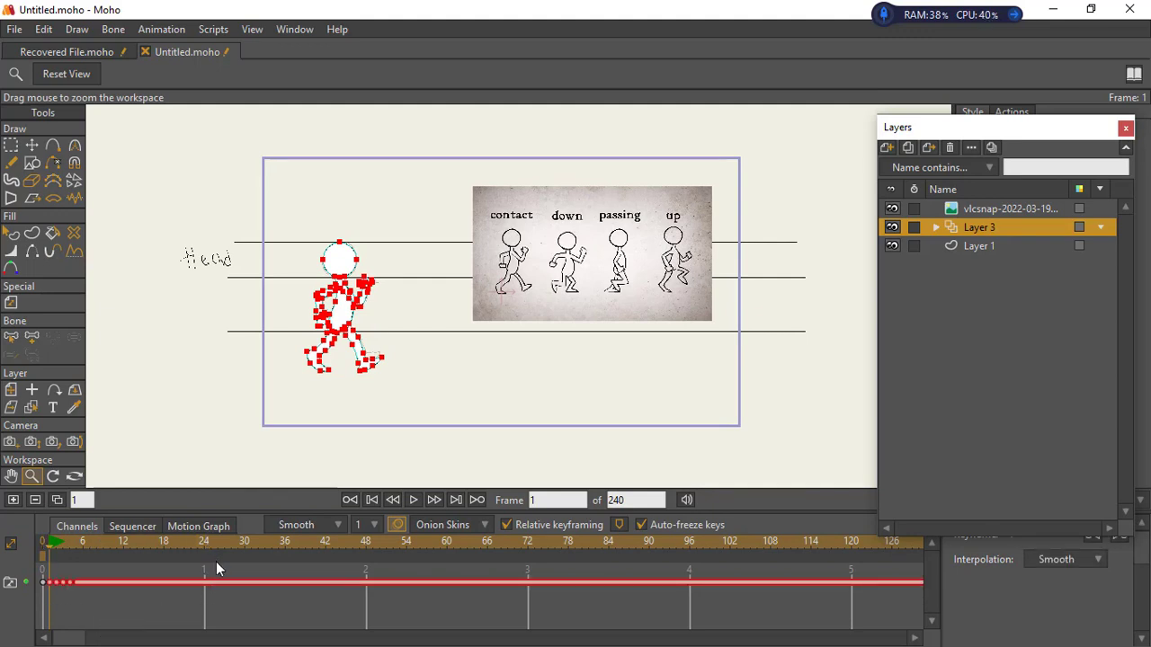
left_click(78, 582)
left_click_drag(78, 582, 207, 582)
left_click(207, 583)
left_click(239, 595)
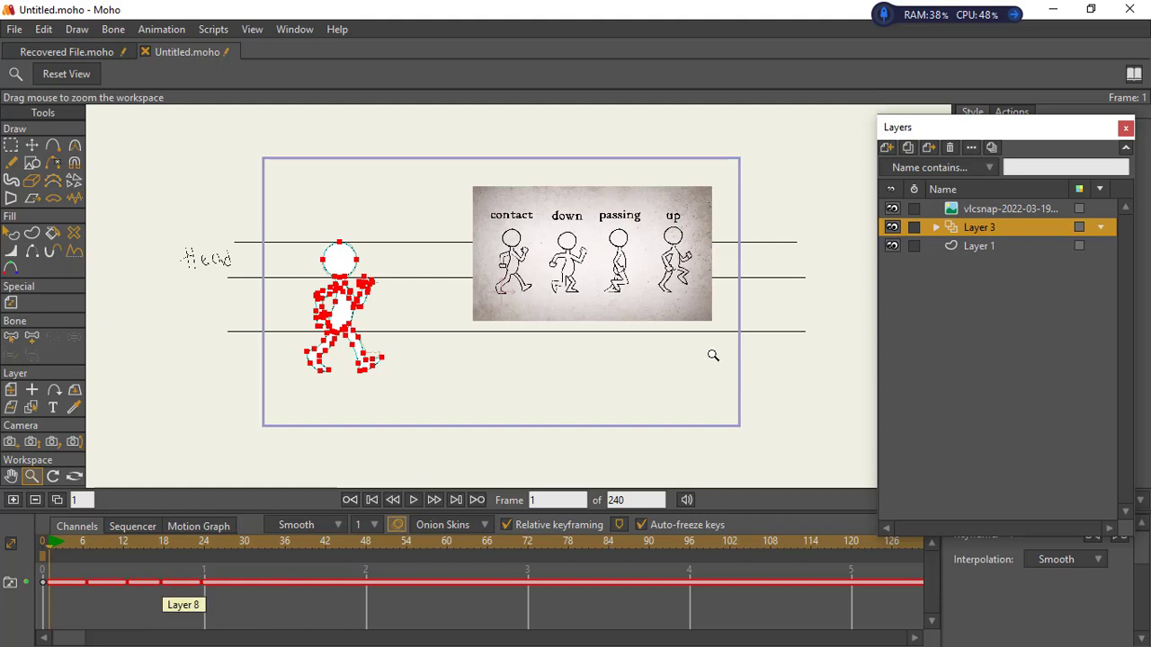
Play the walk animation with the reference image layer selected and scrub through the frames up to about 24
left_click(951, 208)
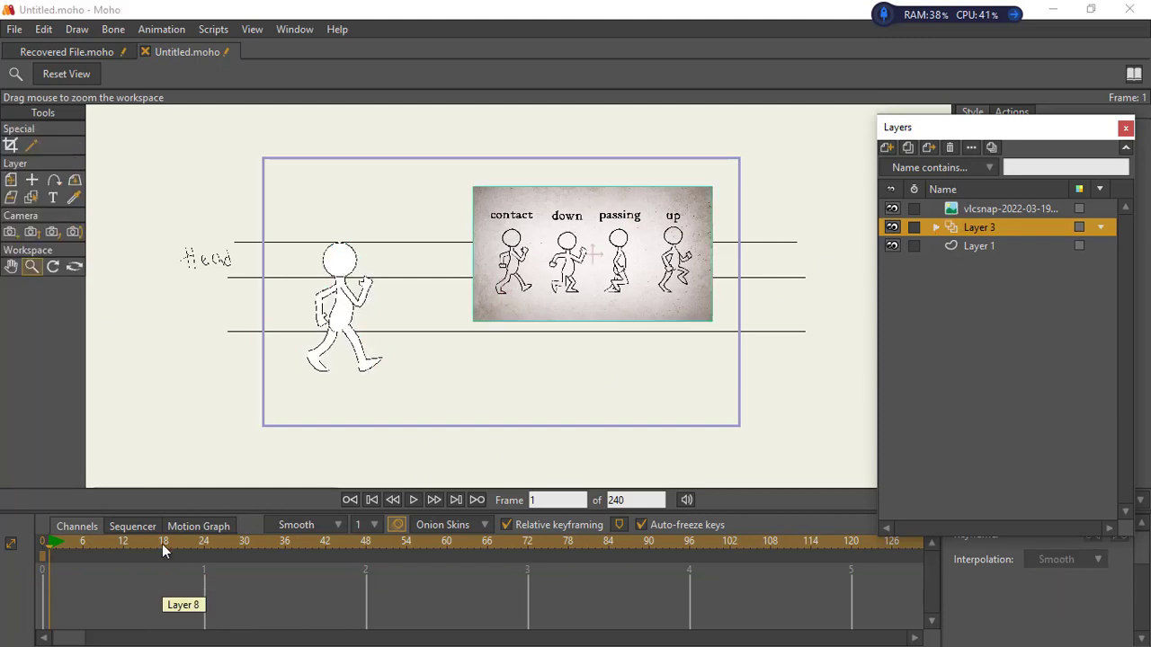
left_click(414, 501)
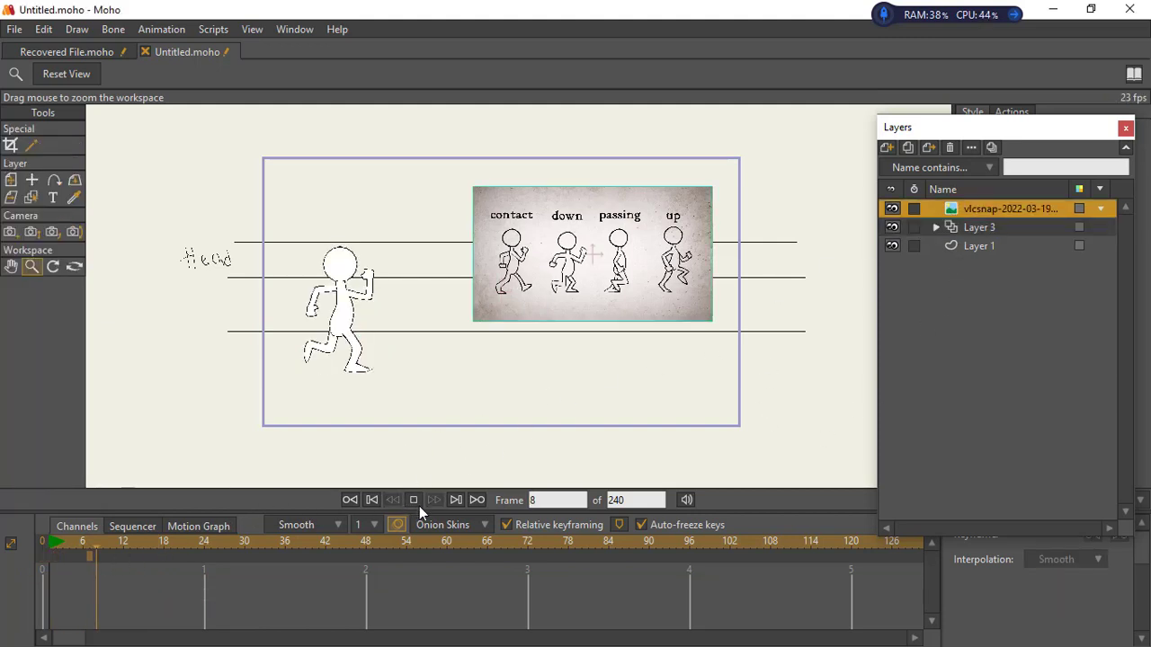
left_click(416, 506)
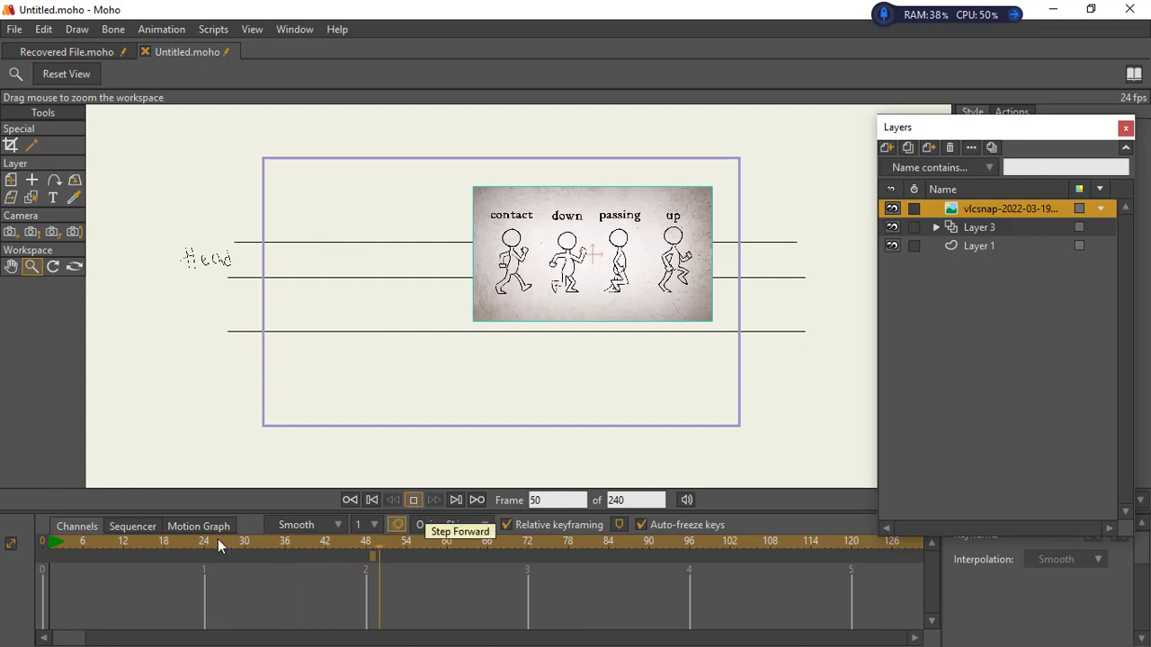
mouse_move(54, 545)
left_mouse_down()
mouse_move(208, 557)
mouse_move(200, 562)
left_mouse_up()
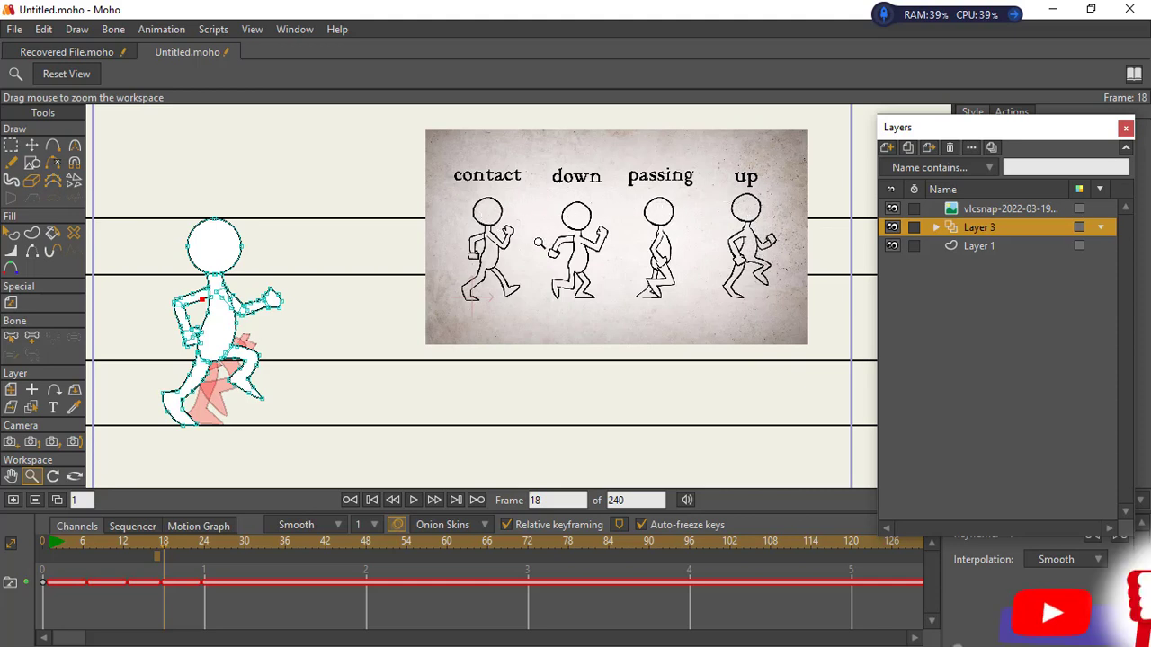
Raise the figure on frame 18, except its planted lower leg, slightly above the head guide line
left_click_drag(384, 299, 530, 283)
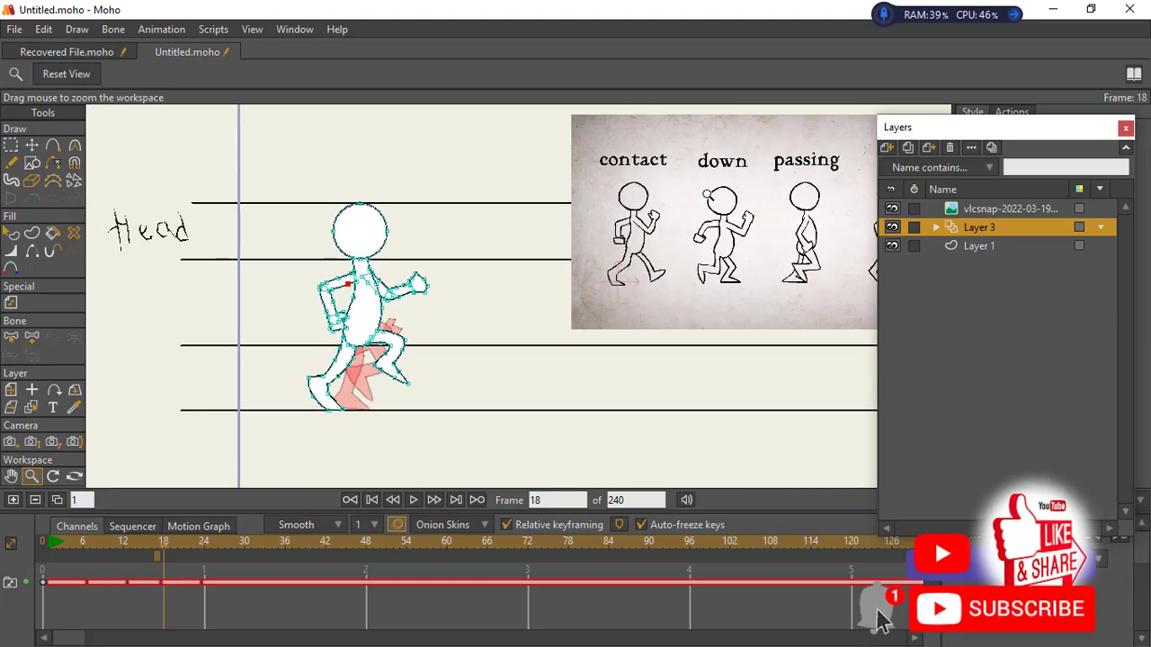
key("g")
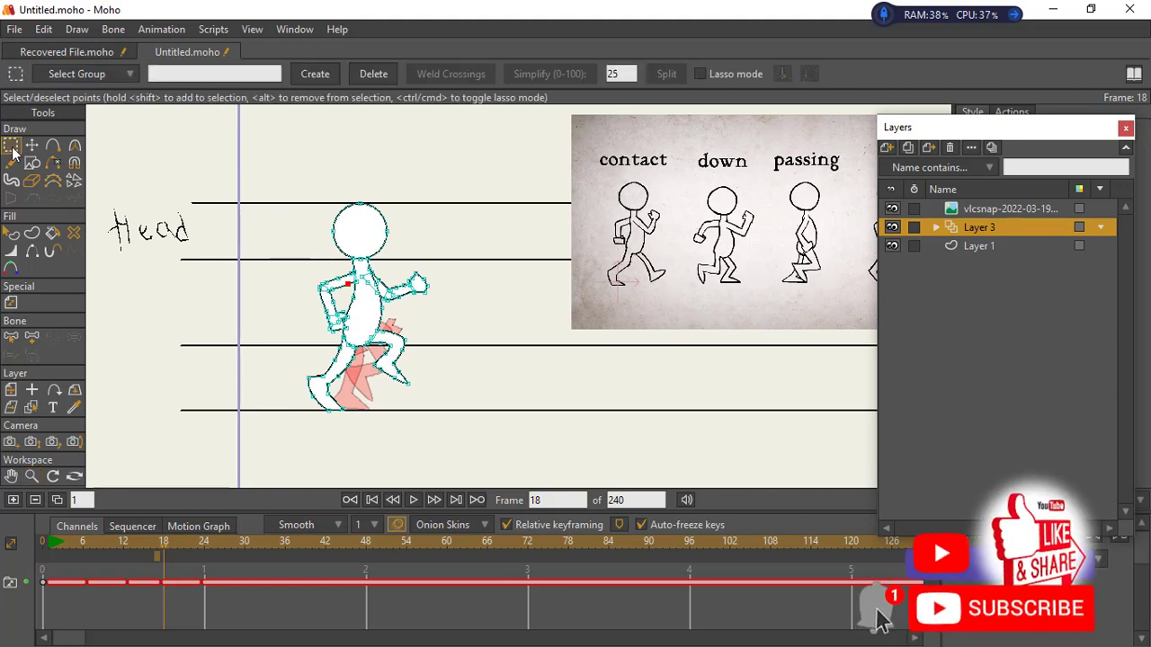
mouse_move(351, 171)
left_mouse_down()
mouse_move(302, 209)
mouse_move(298, 329)
mouse_move(349, 378)
mouse_move(419, 403)
mouse_move(456, 309)
mouse_move(355, 142)
mouse_move(351, 169)
left_mouse_up()
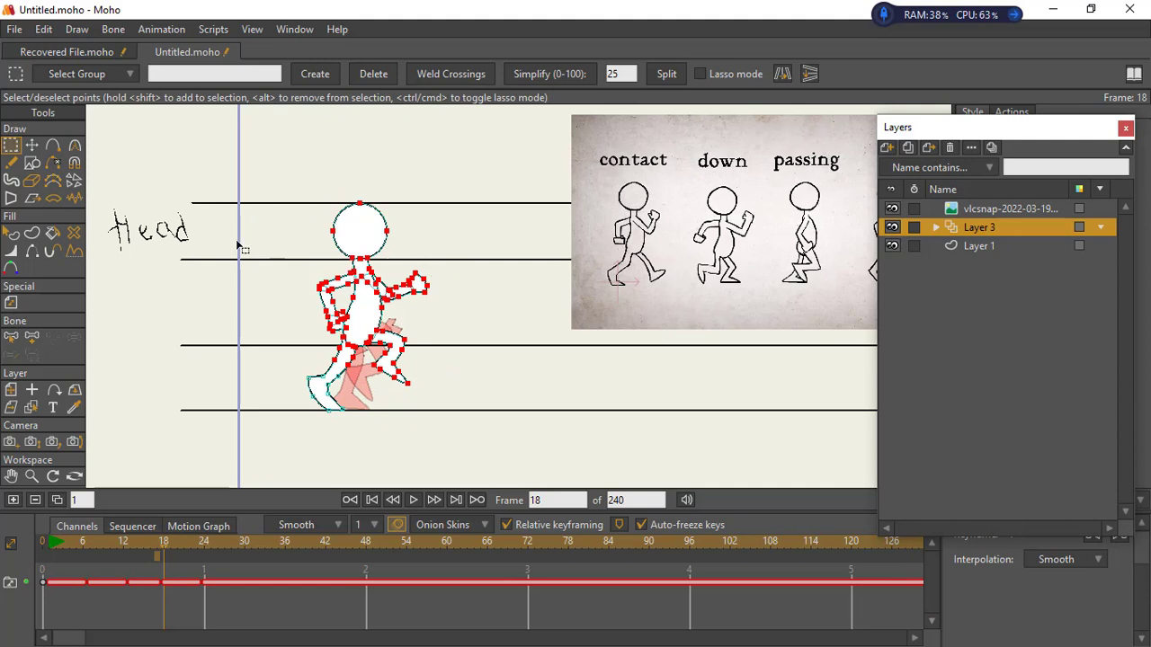
key("t")
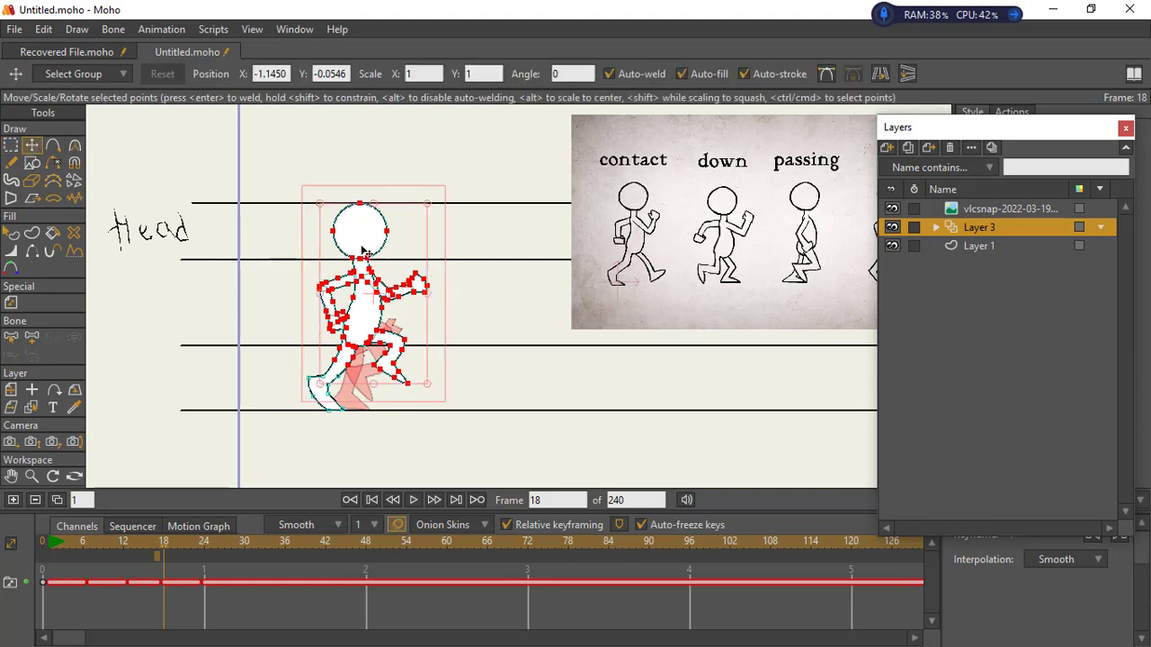
left_click_drag(363, 251, 361, 242)
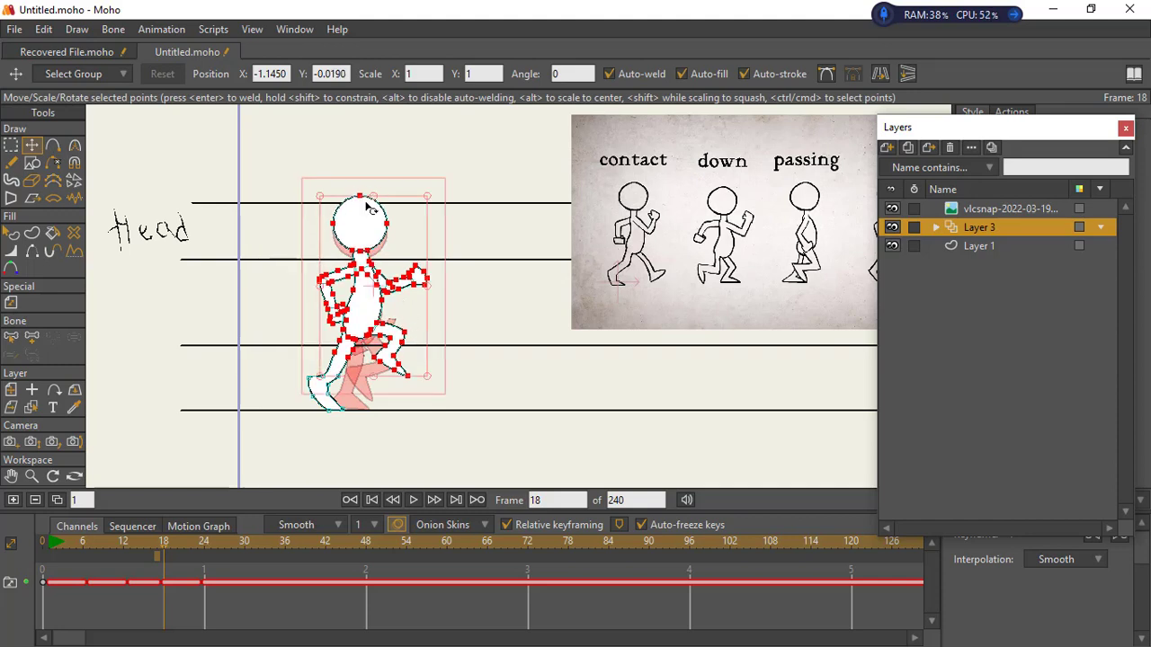
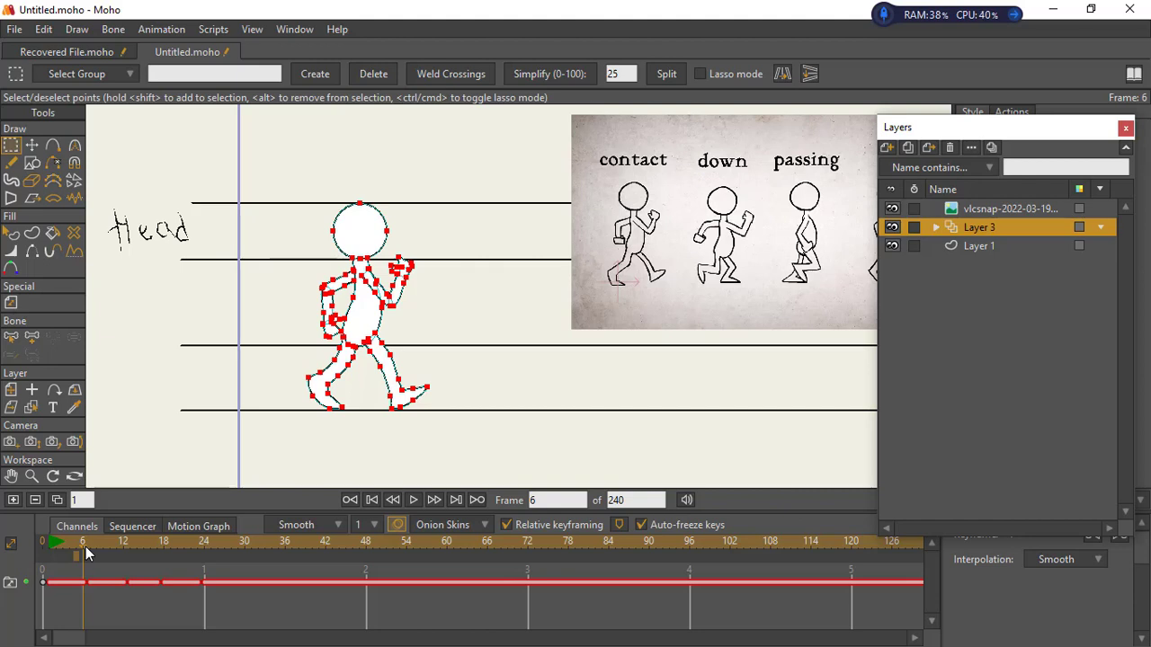
Scrub the timeline from frame 6 to frame 24 to check the sequence of poses
left_click(88, 545)
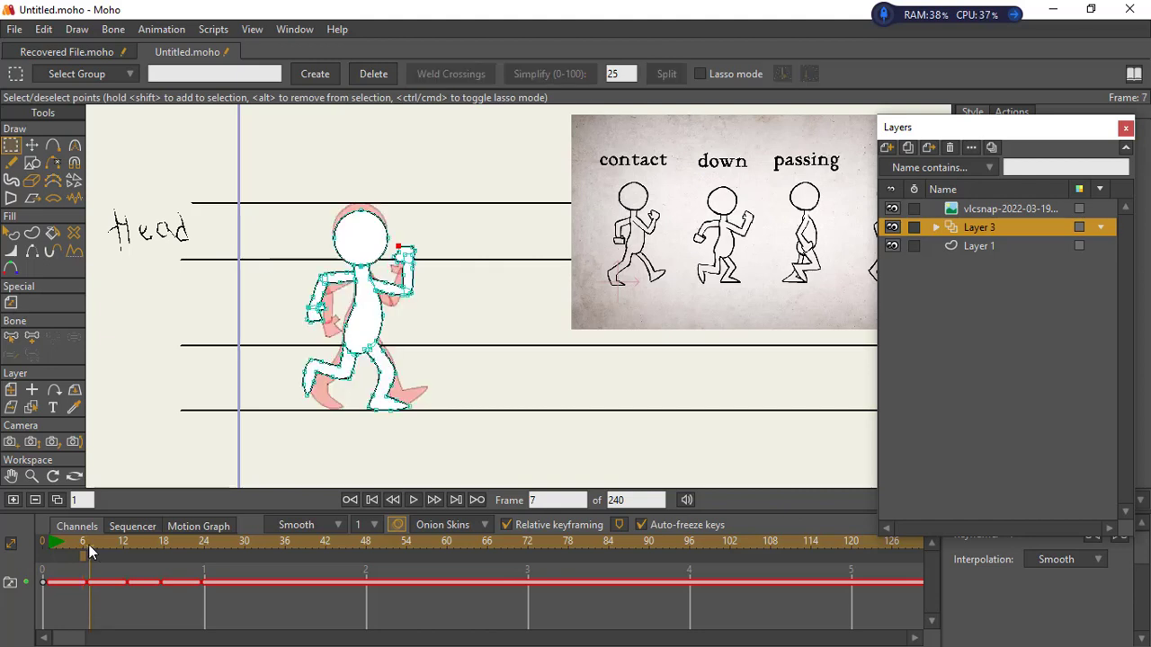
left_click_drag(89, 544, 205, 558)
left_click(128, 547)
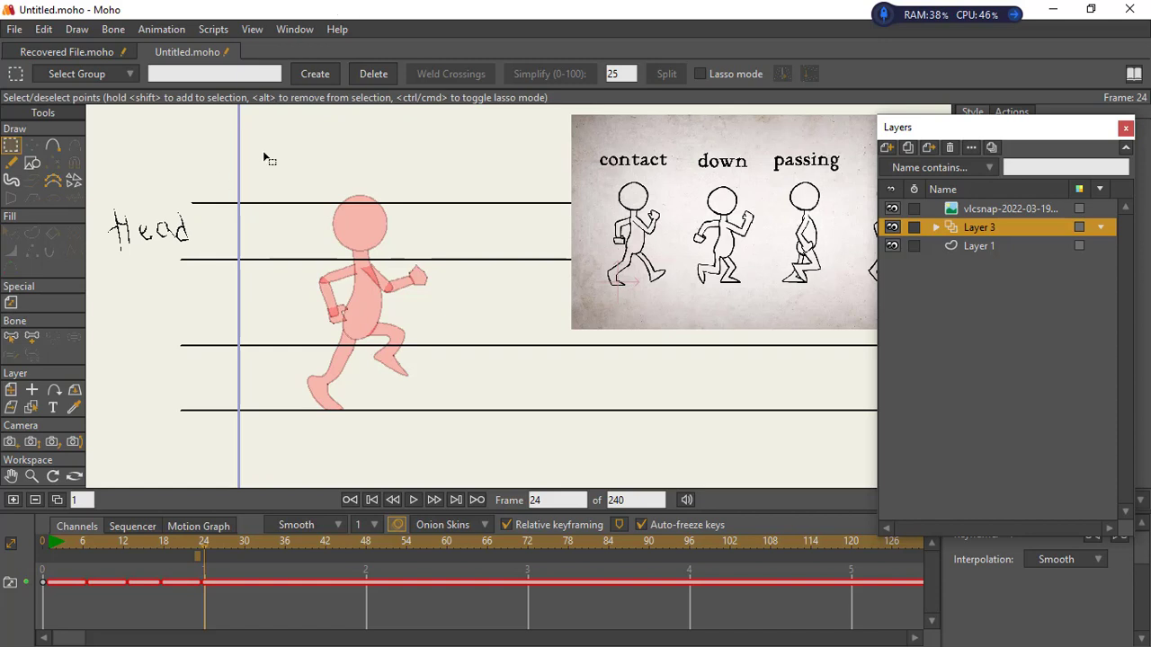
Copy the walk keyframes from frame 1 up to frame 24 and paste them at frame 30
left_click(223, 607)
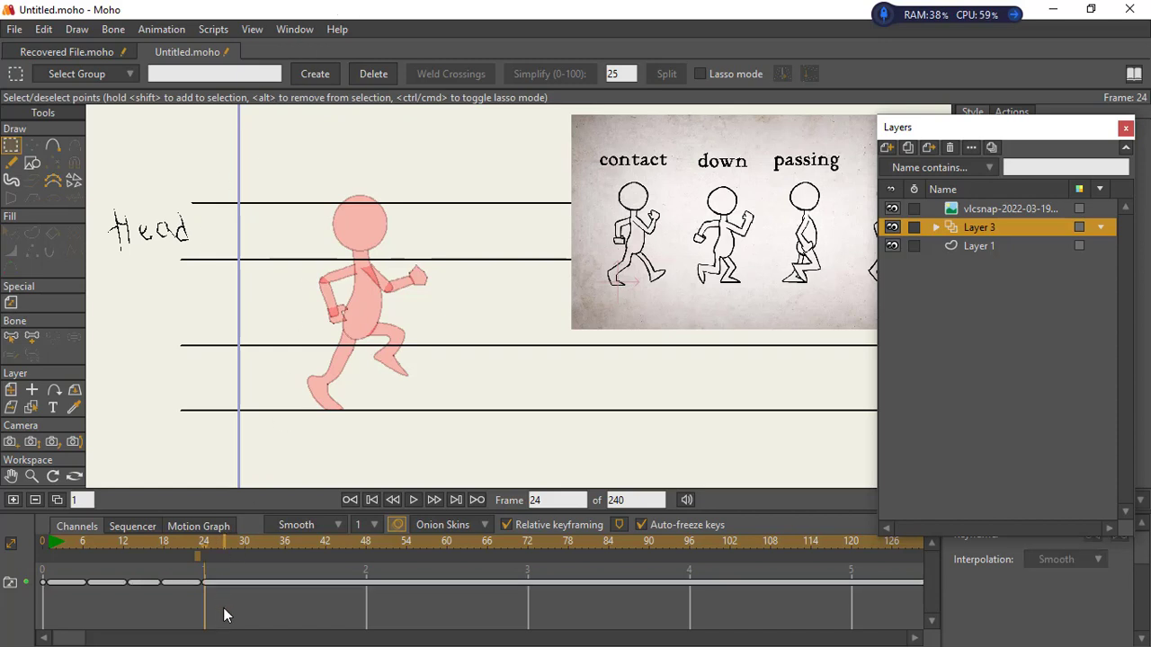
left_click_drag(223, 608, 56, 563)
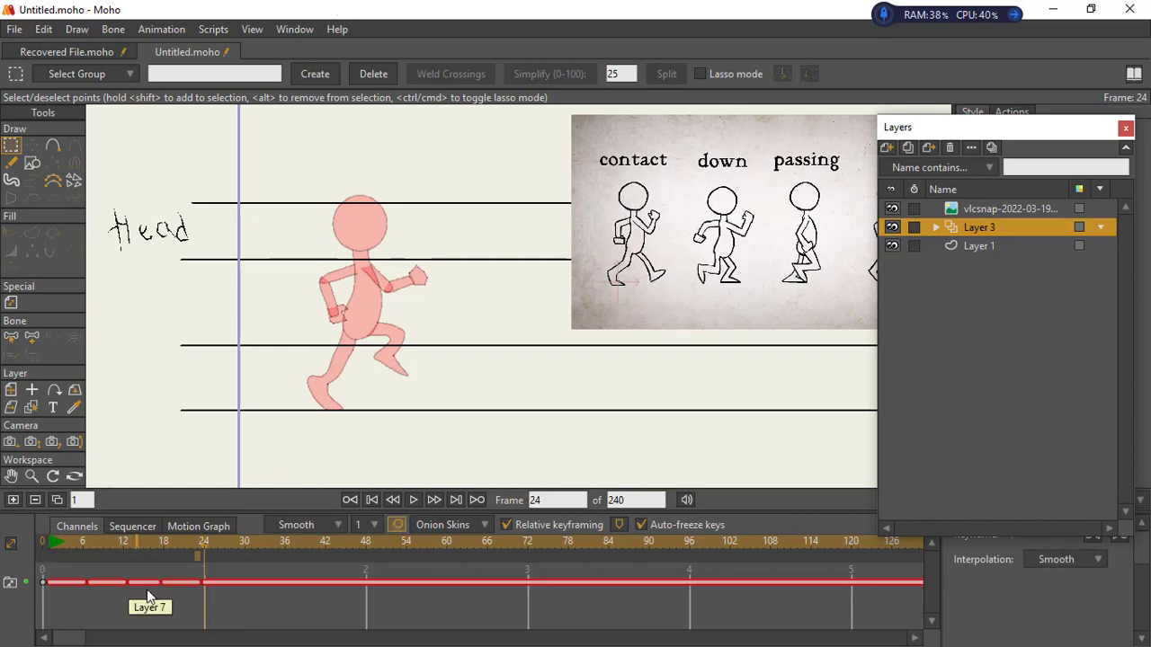
left_click(244, 544)
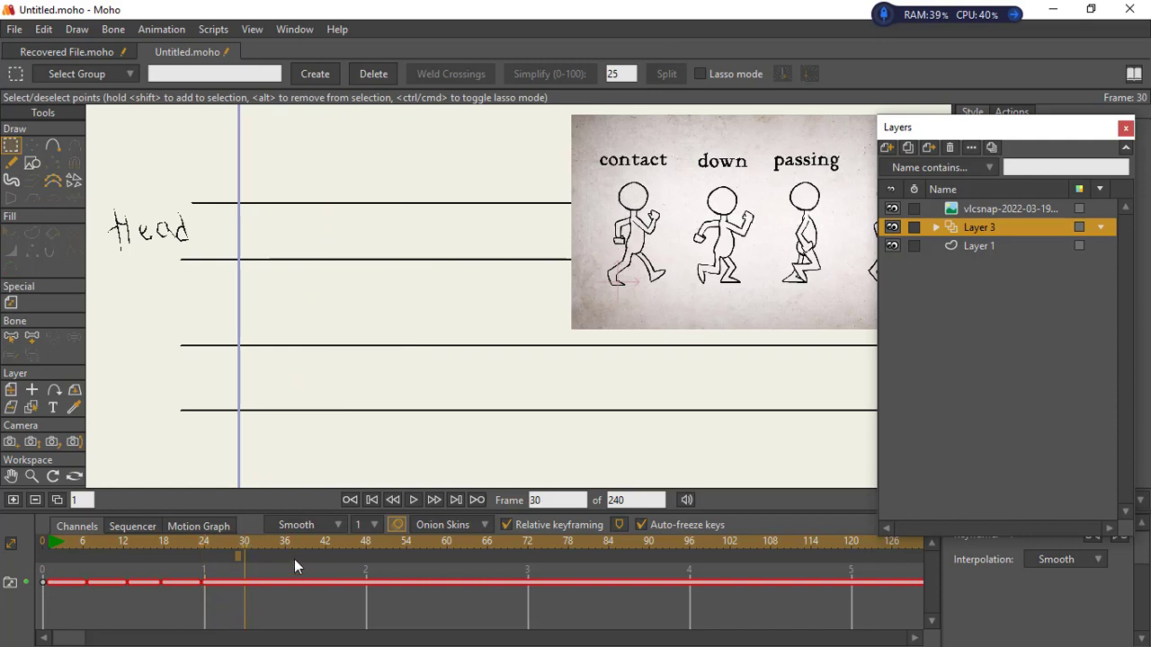
key("ctrl+v")
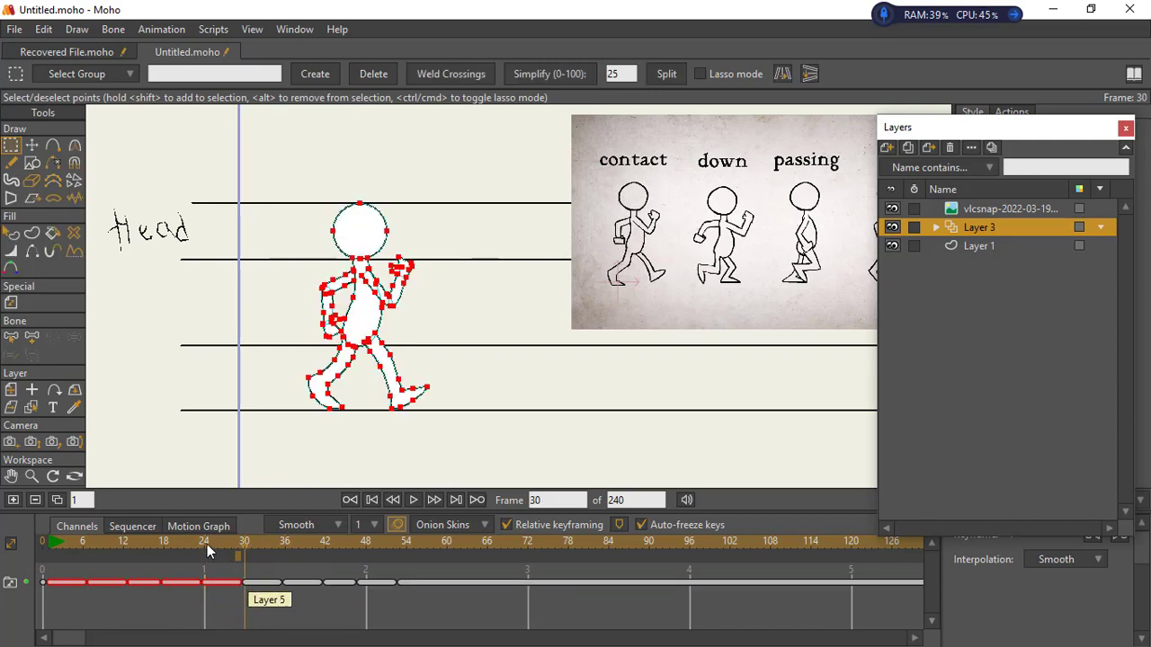
left_click_drag(206, 545, 244, 555)
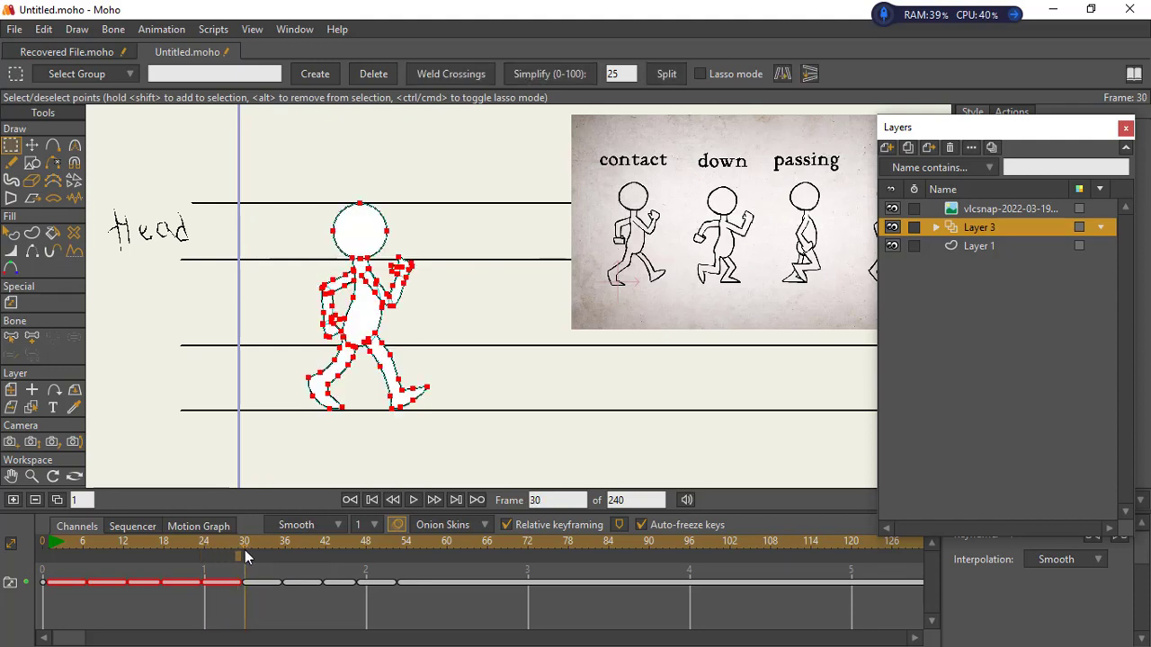
Play the extended walk from frame 1 and remove the keyframes pasted at frame 30
left_click(49, 547)
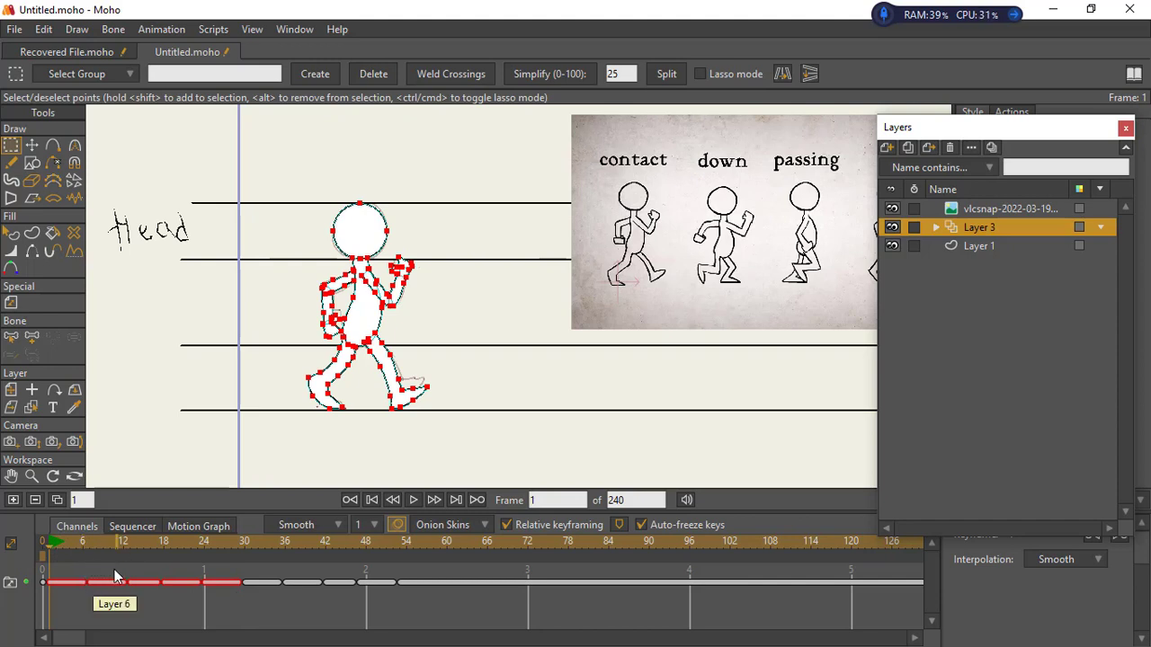
key("space")
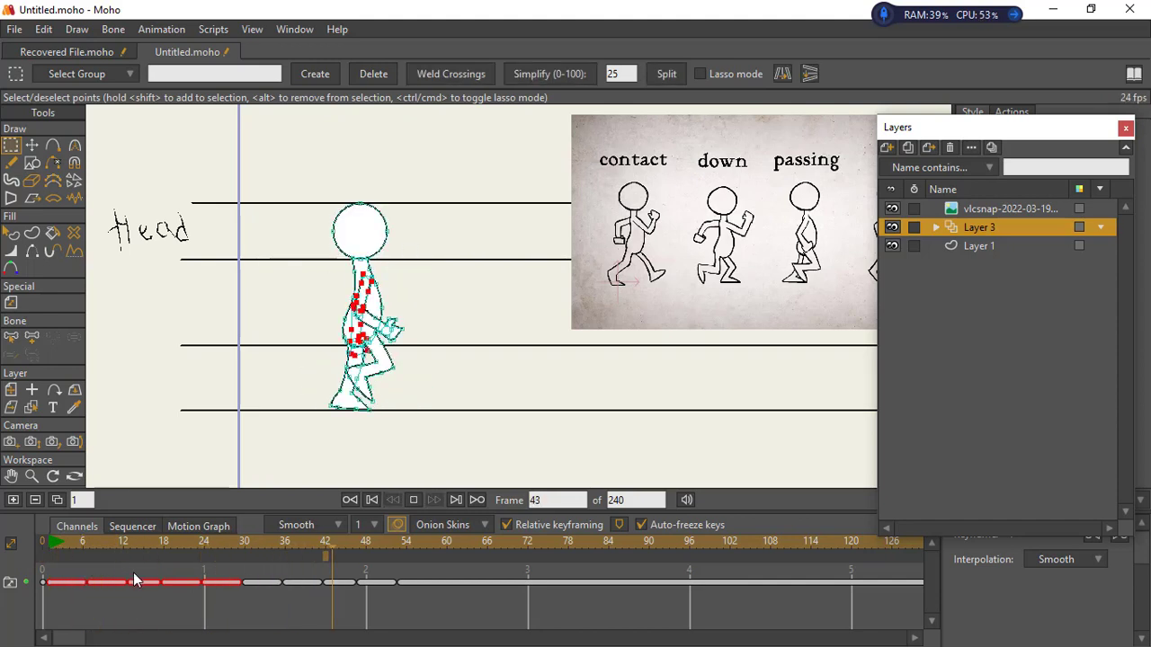
key("space")
key("Delete")
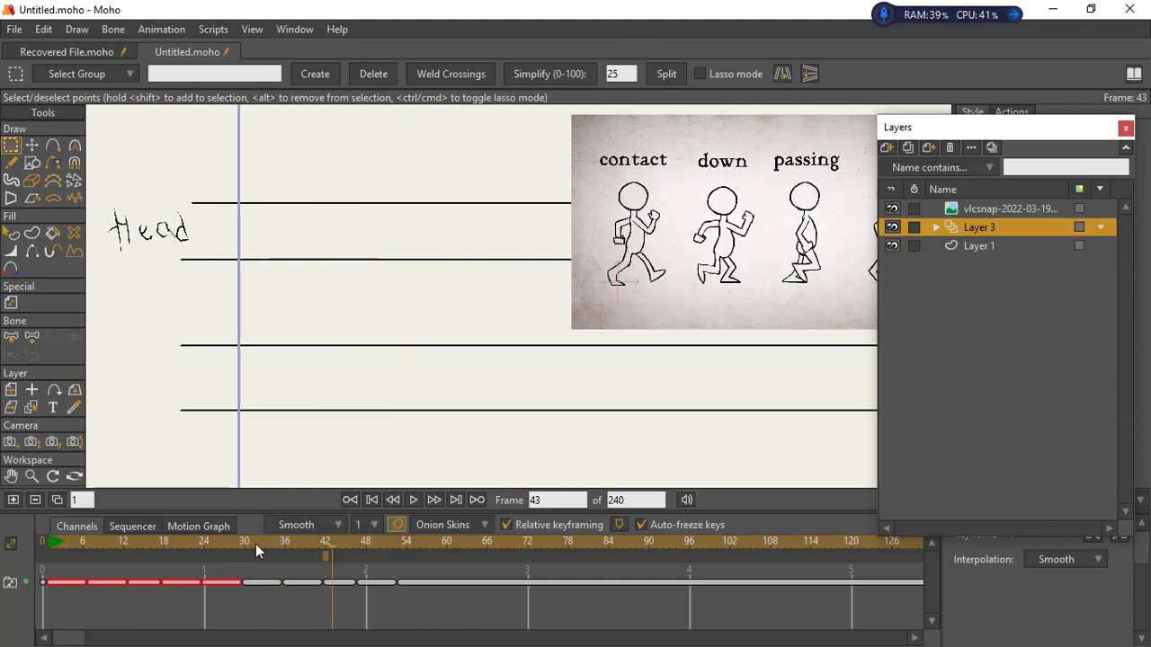
Set the interpolation of the keyframe at frame 24 to Cycle
left_click_drag(208, 569, 227, 602)
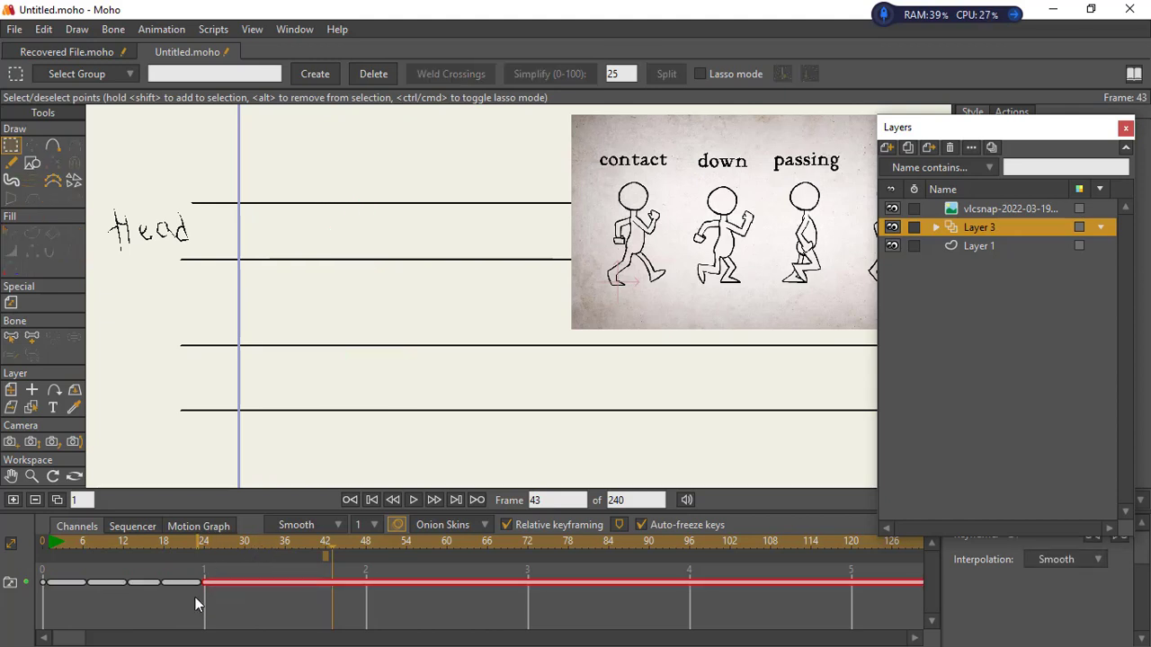
left_click(195, 597)
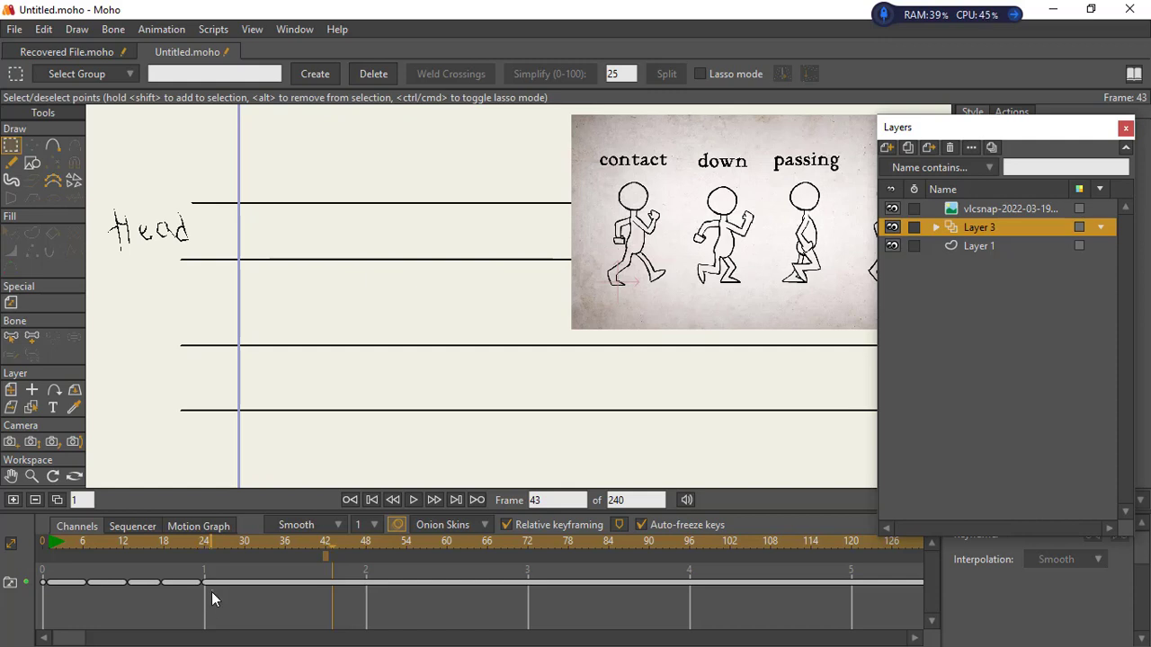
left_click_drag(987, 126, 889, 43)
left_click(215, 572)
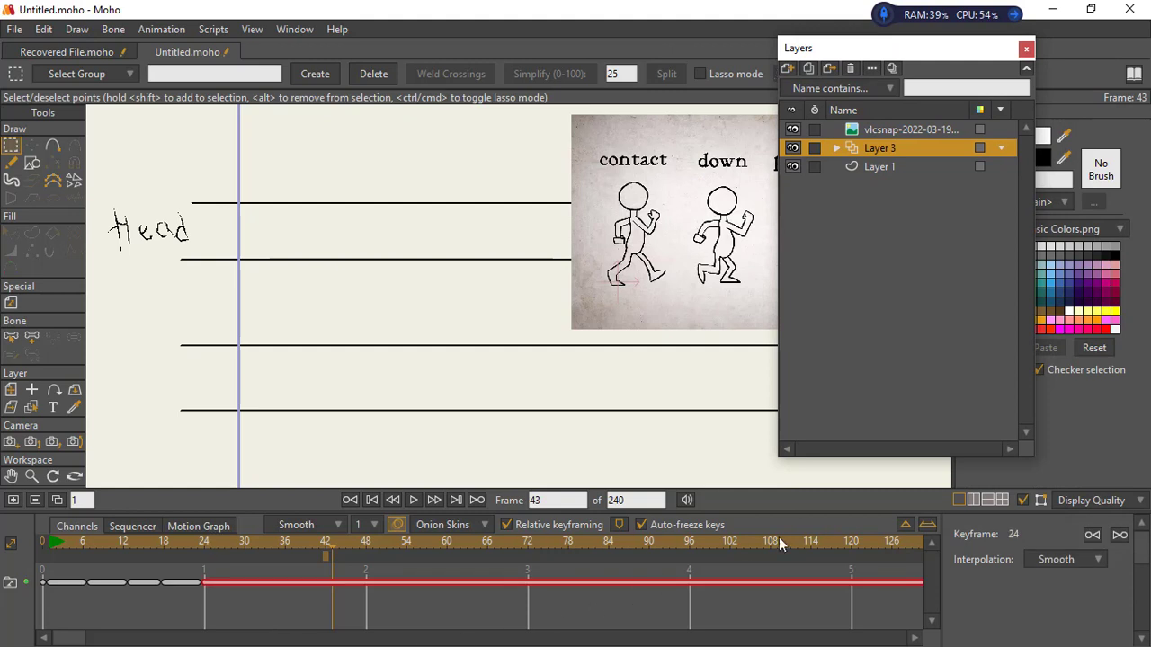
left_click(1048, 565)
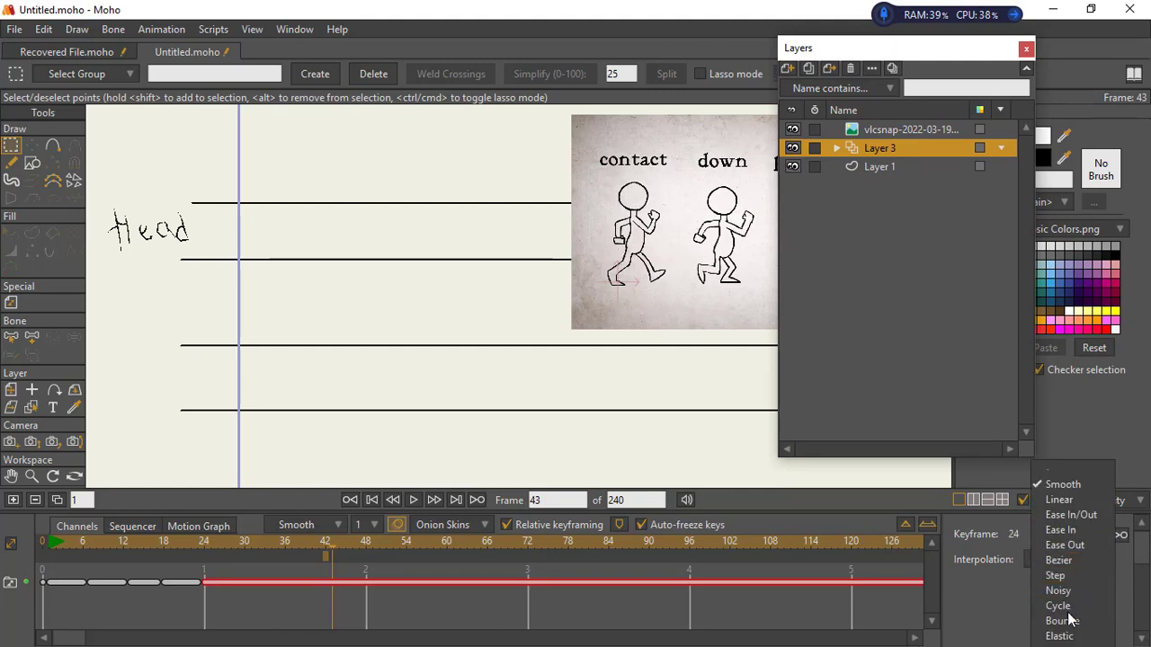
left_click(1052, 608)
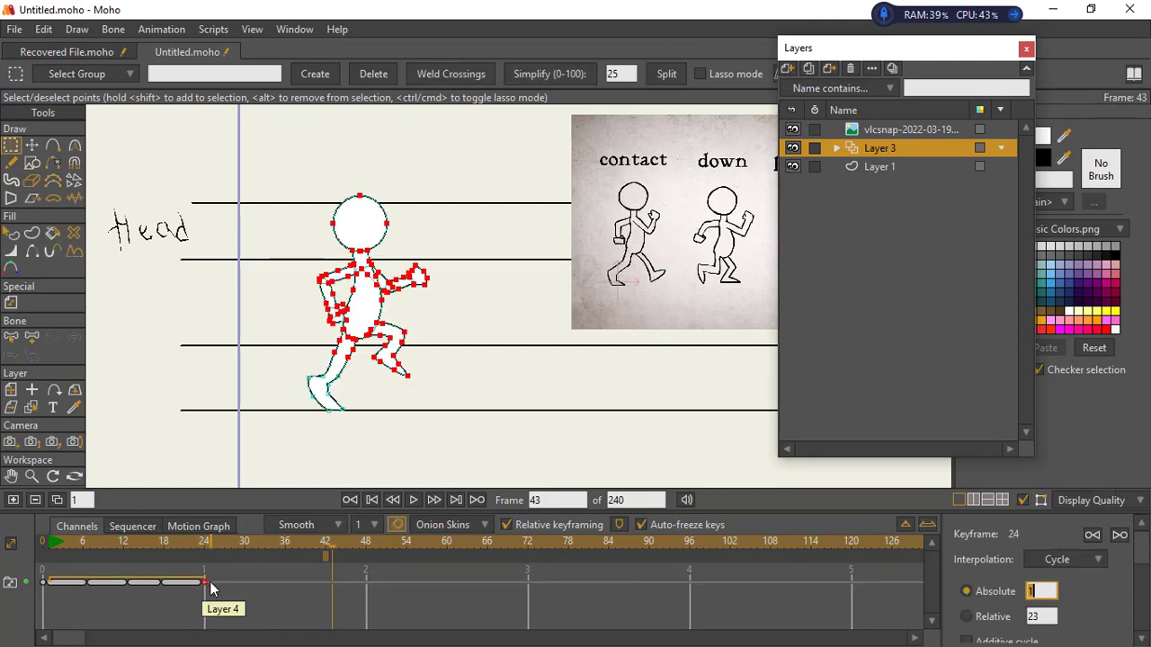
Play the cycling walk from frame 1 and stop the playback
left_click(50, 547)
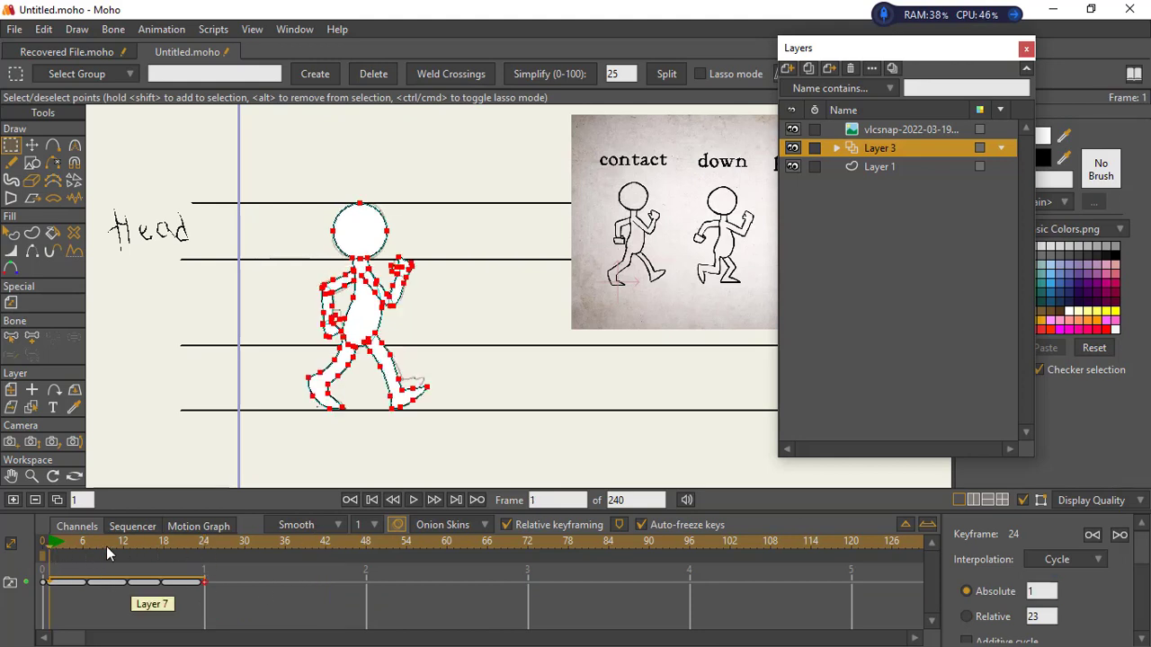
left_click(415, 500)
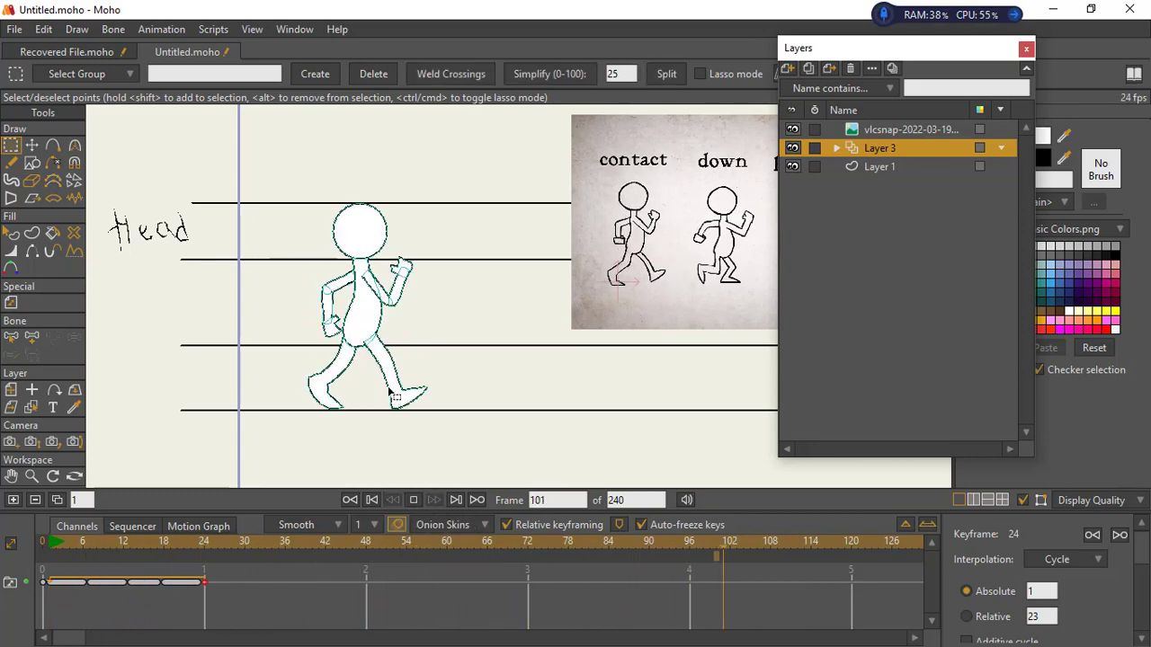
left_click(415, 500)
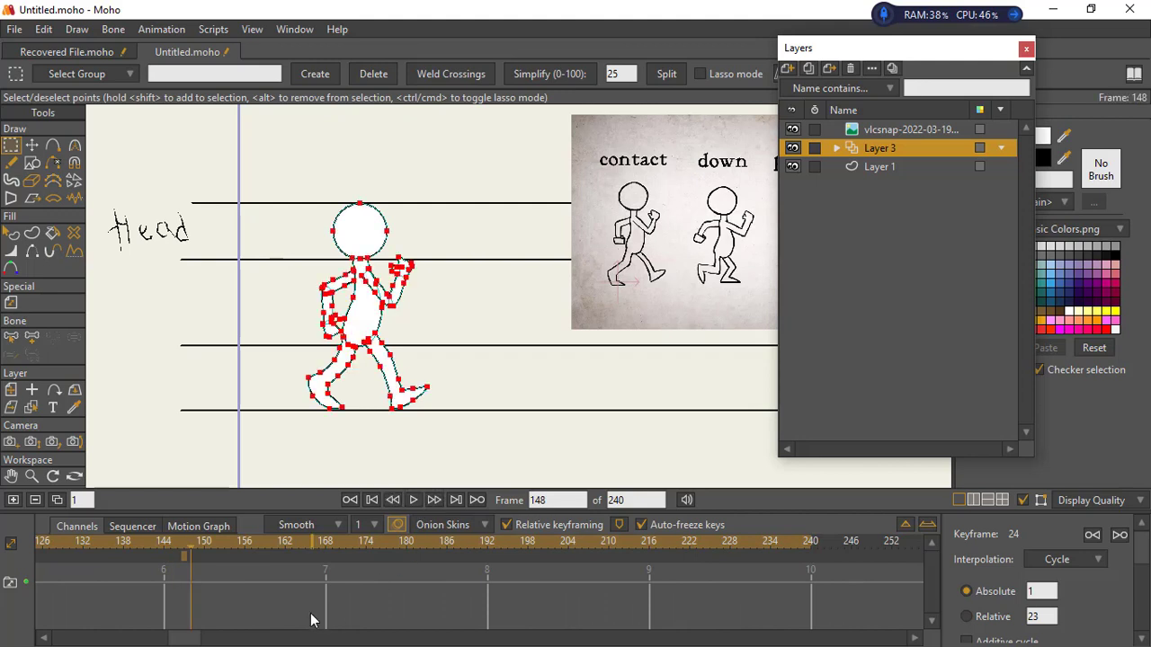
Set the interpolation of the keyframes at frames 18 and 24 to Smooth
scroll(180, 611, "up", 10)
left_click_drag(225, 617, 160, 570)
left_click(1098, 570)
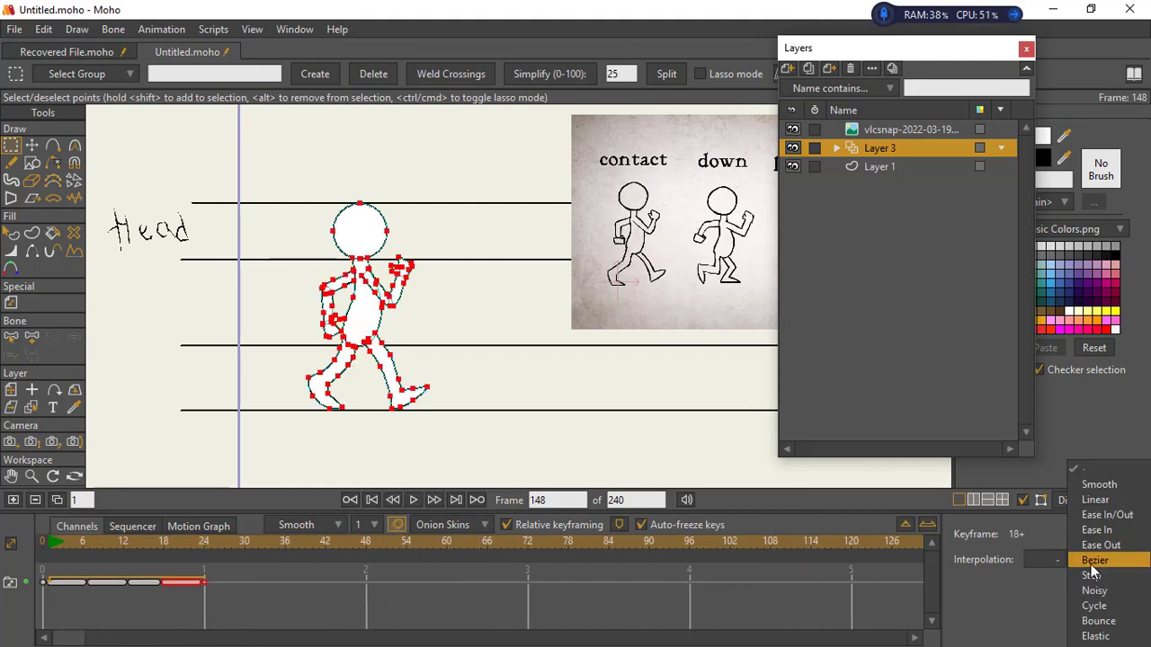
left_click(1104, 484)
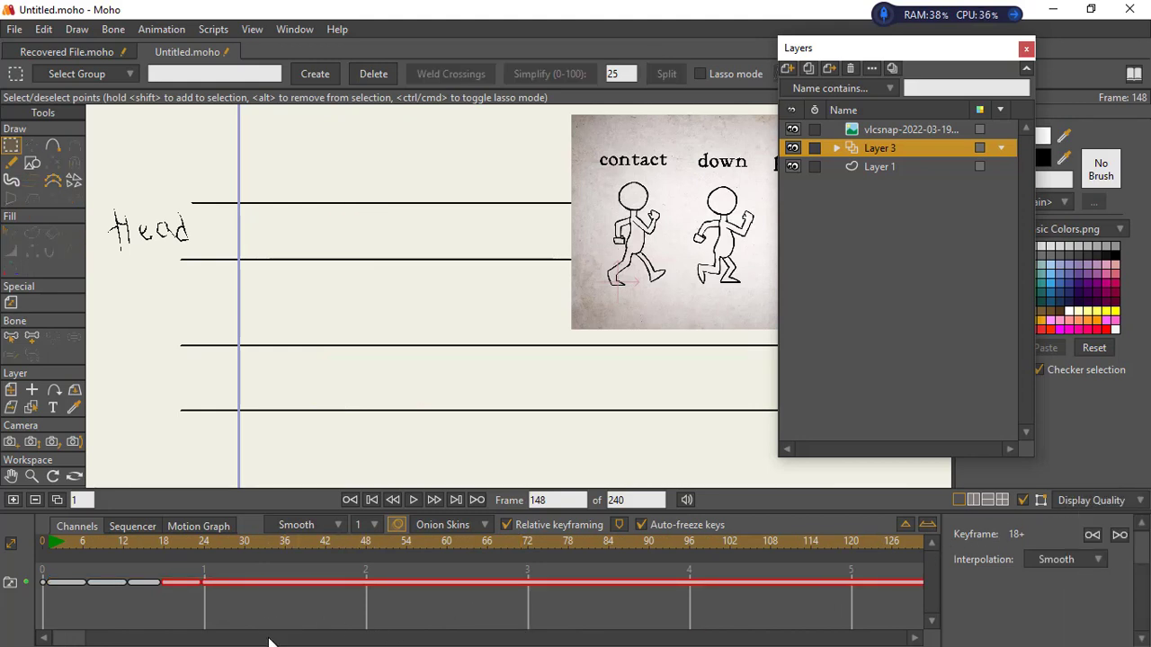
Copy the four pose keyframes from frame 1 to frame 18 and paste them at frame 24 and again at frame 41
left_click_drag(183, 616, 72, 580)
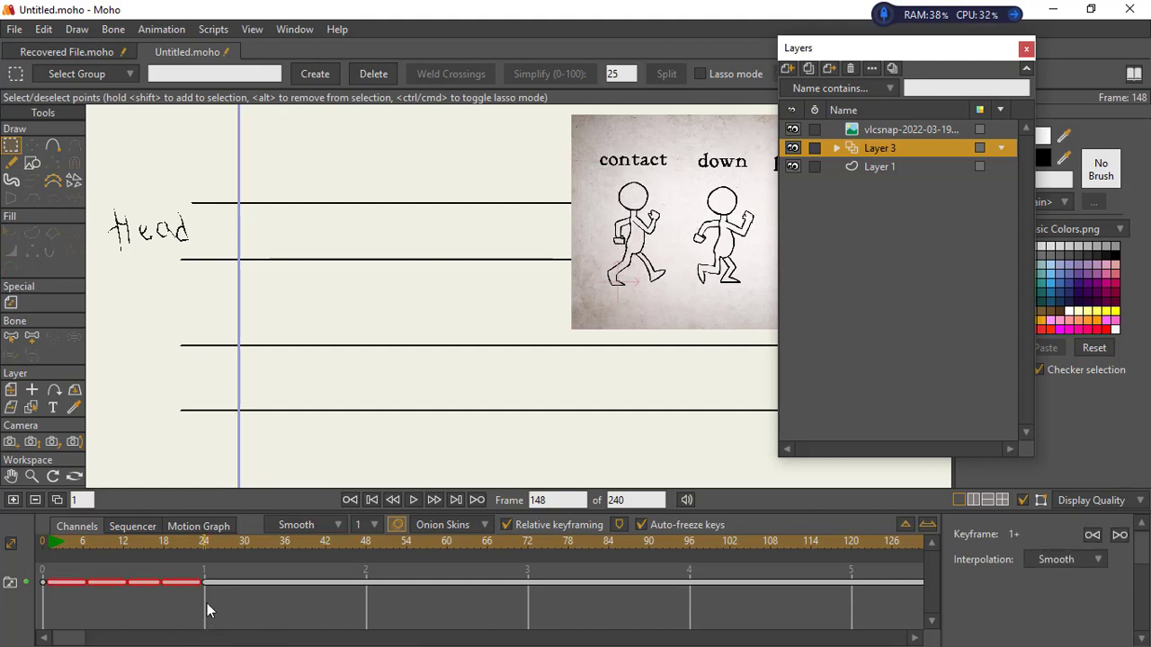
left_click(206, 552)
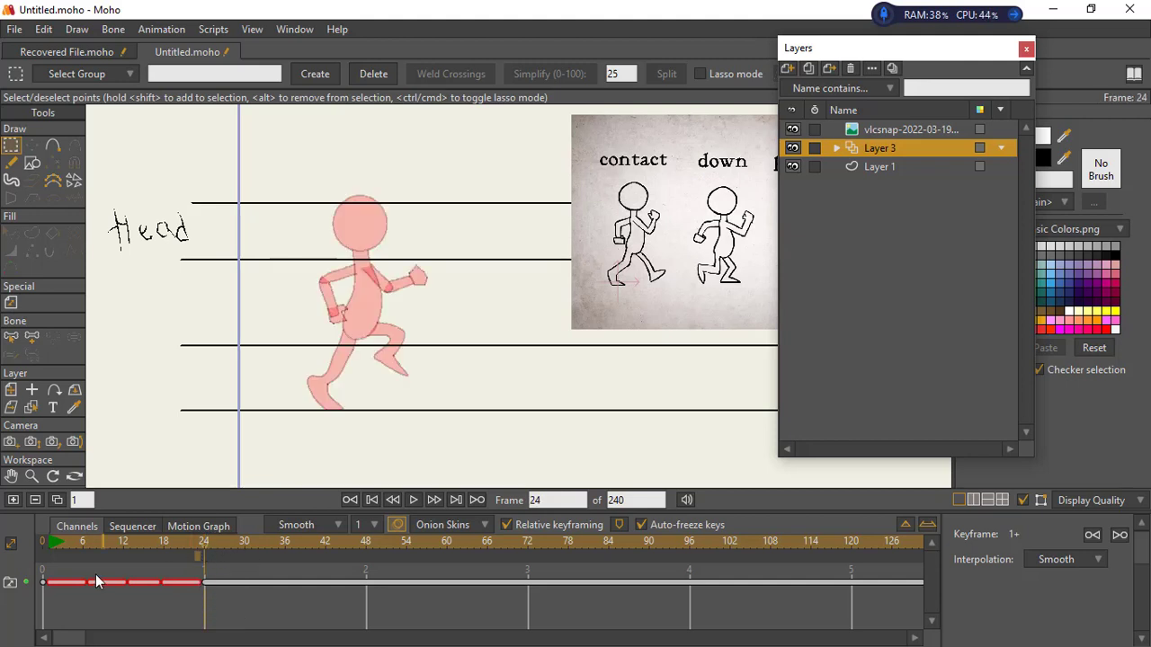
left_click(56, 548)
left_click_drag(63, 550, 205, 547)
left_click(63, 545)
left_click_drag(73, 544, 321, 563)
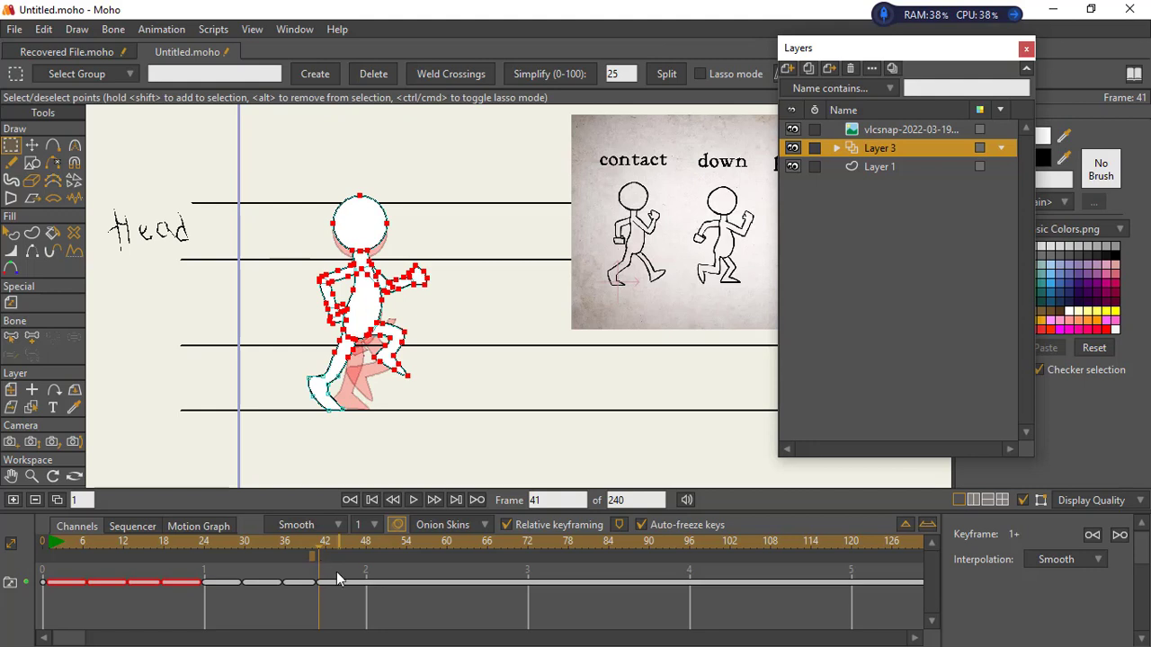
key("ctrl+v")
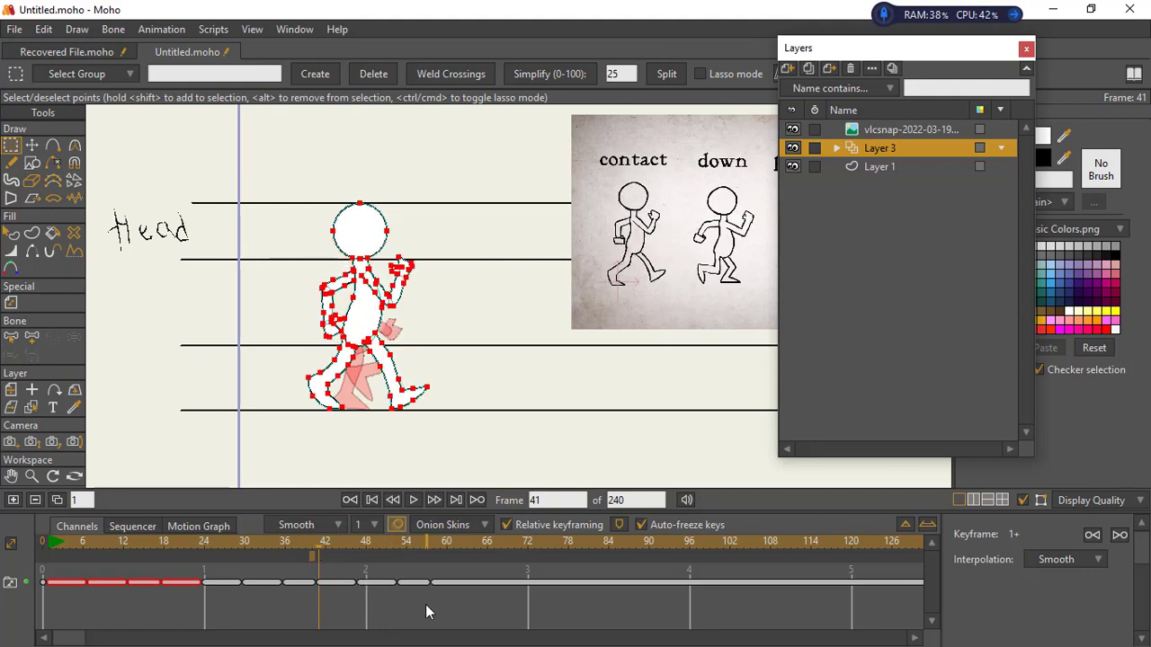
Copy the whole sequence of pose keyframes, paste it at frame 58, and select the extended sequence
left_click_drag(423, 604, 56, 564)
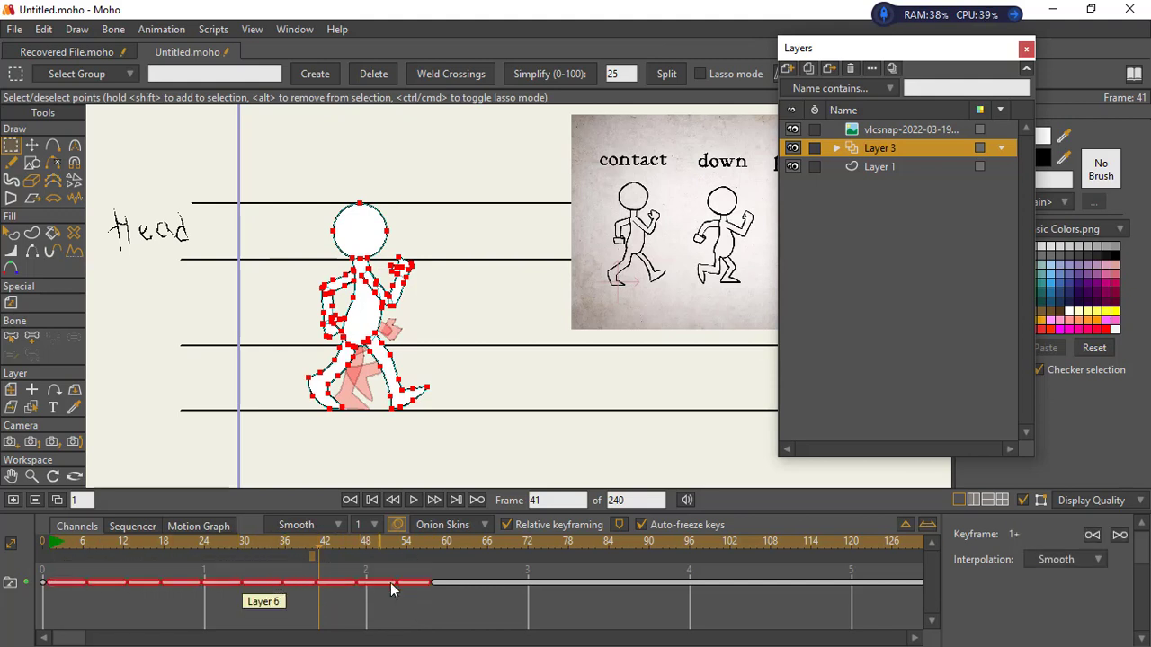
left_click(436, 553)
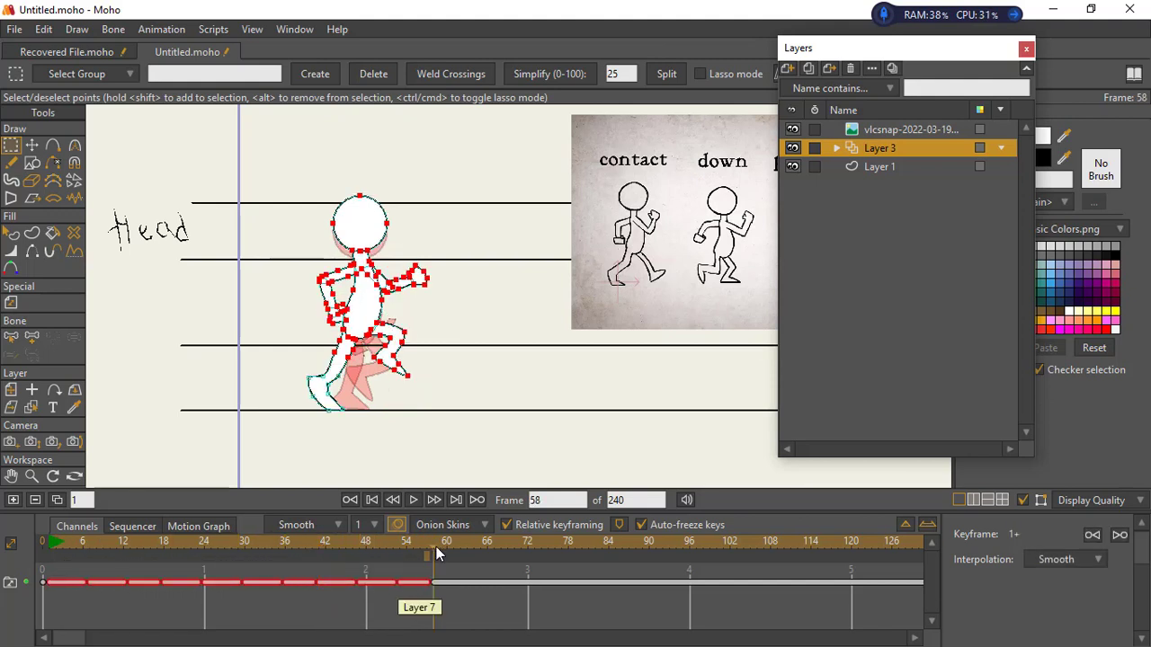
key("ctrl+v")
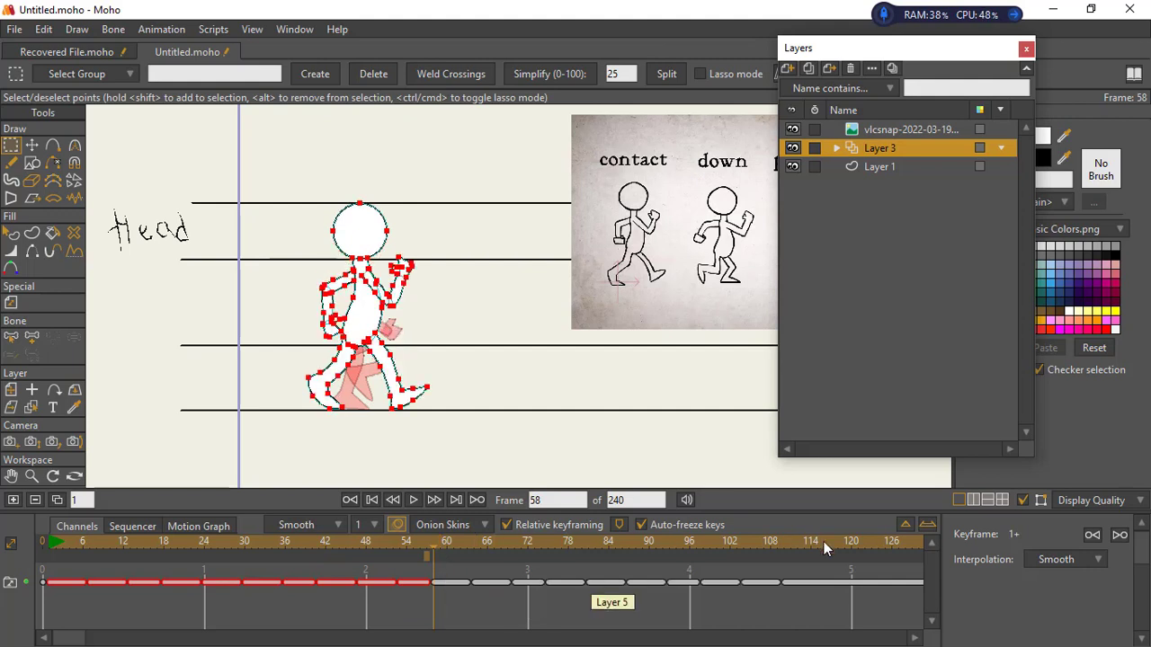
left_click_drag(772, 602, 63, 575)
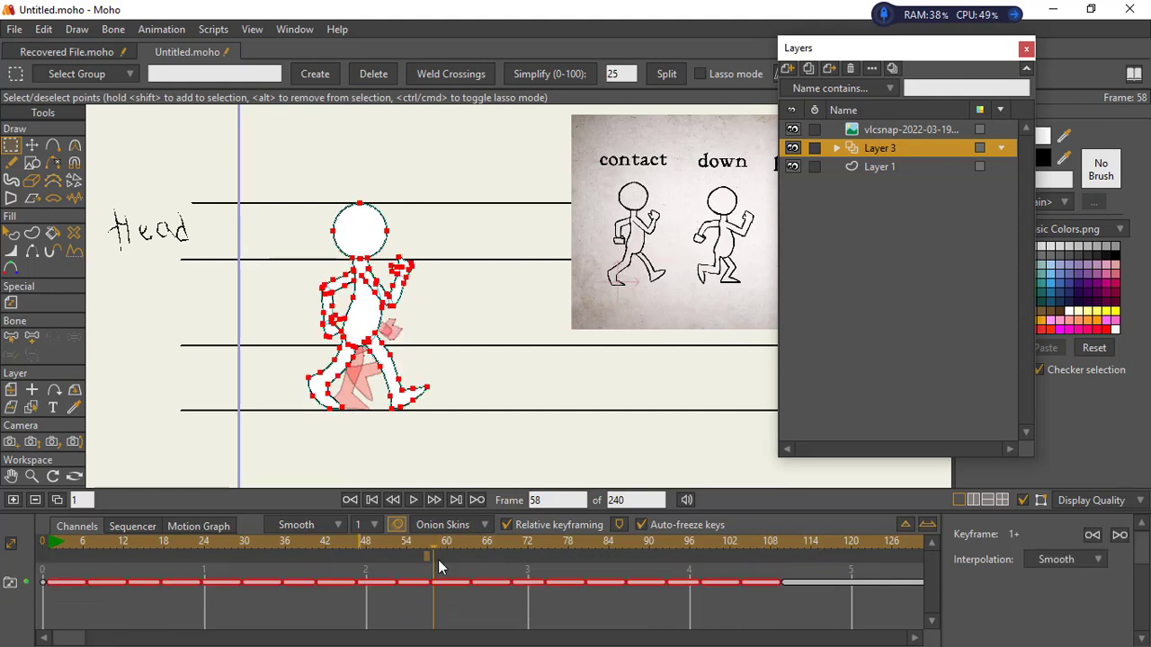
left_click(783, 549)
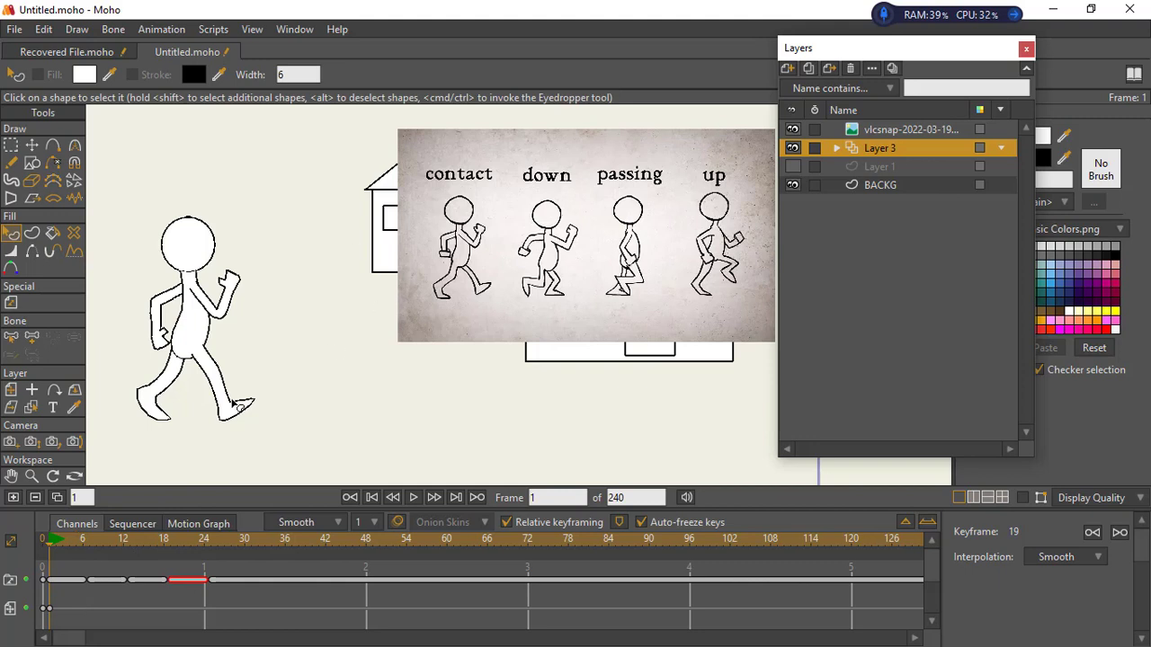
Scrub the walk between frame 1 and frame 25 to compare the poses against the moving house background
left_click(97, 546)
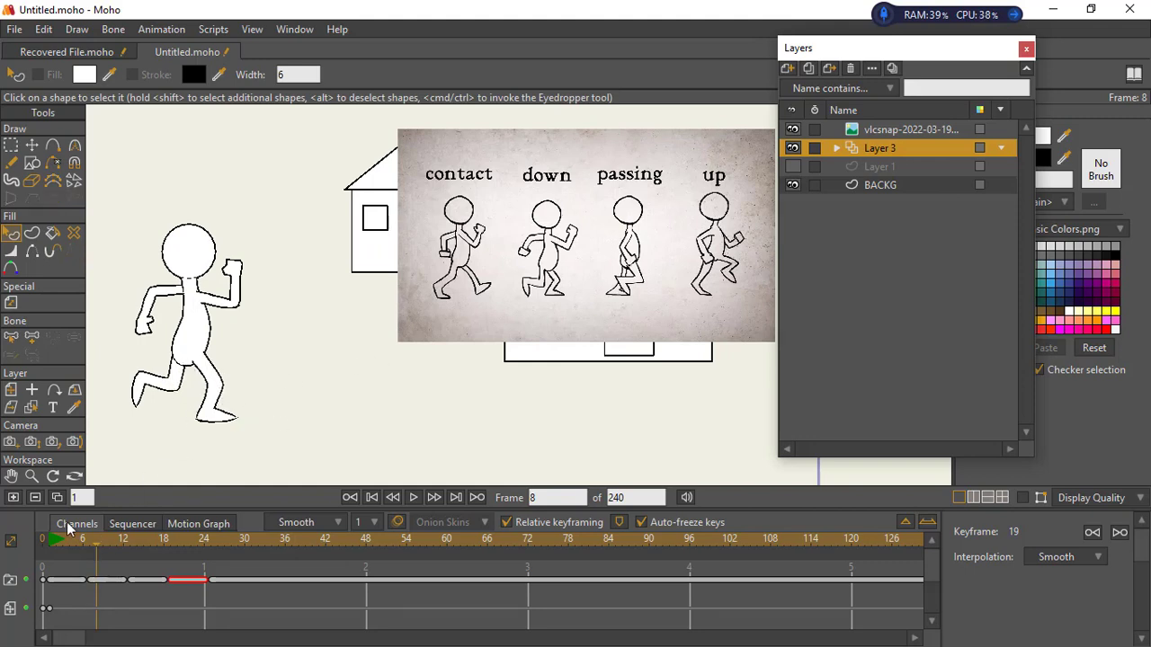
left_click_drag(51, 539, 214, 589)
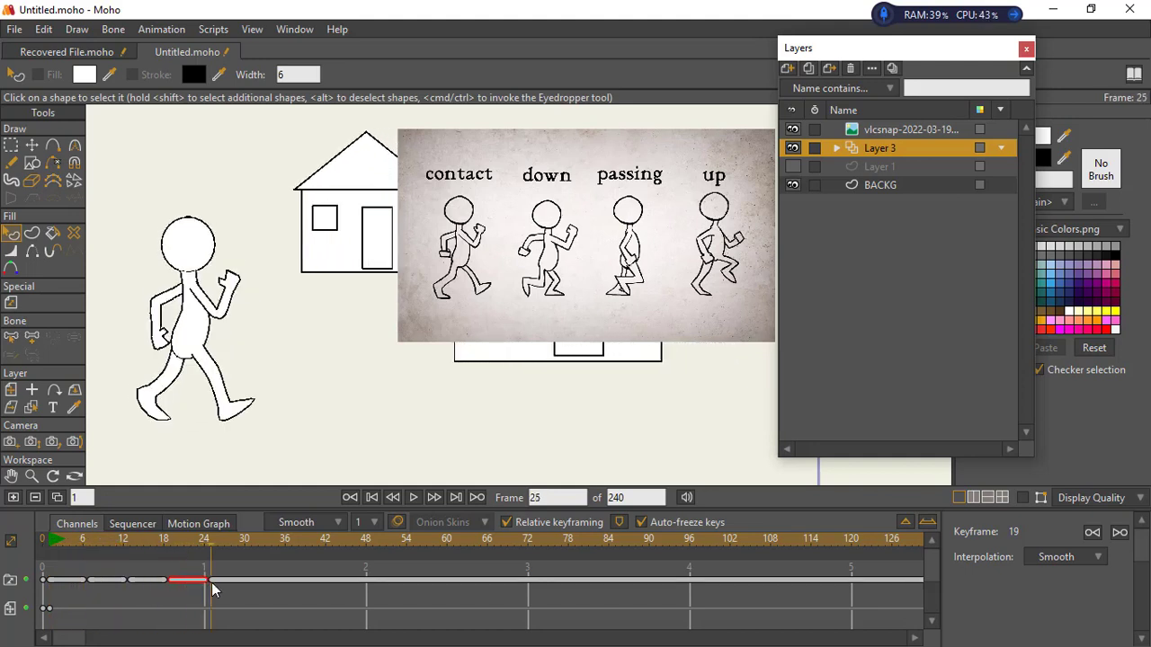
left_click(51, 540)
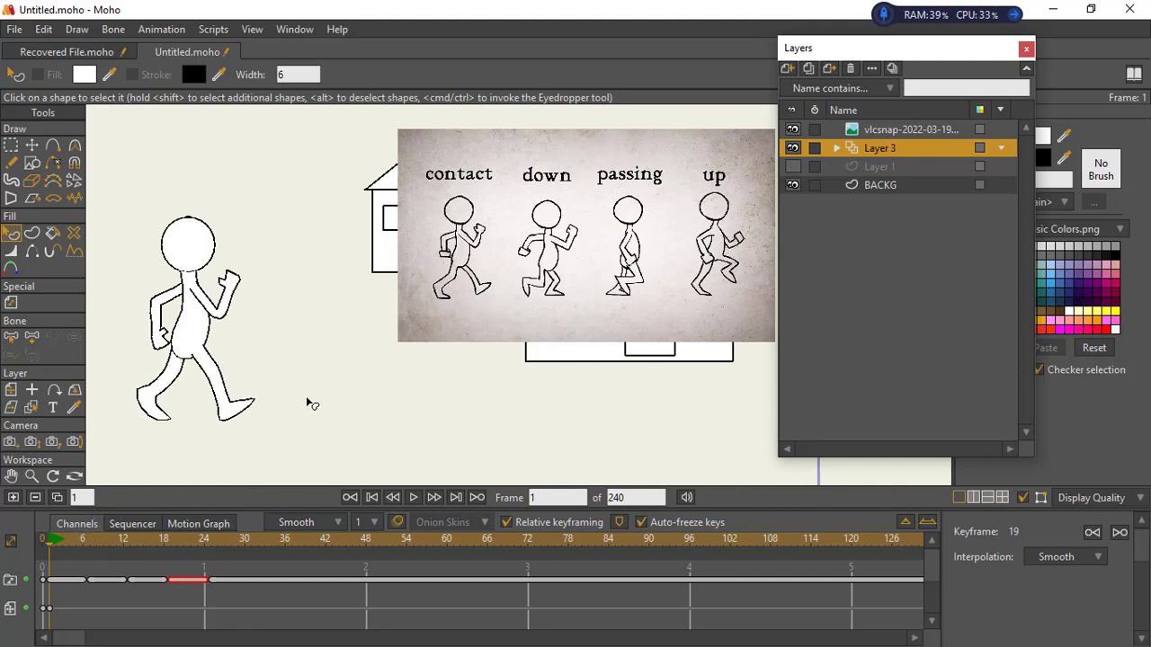
Try raising the rear leg's shape to the front of the figure on frame 1
left_click(178, 378)
left_click(77, 28)
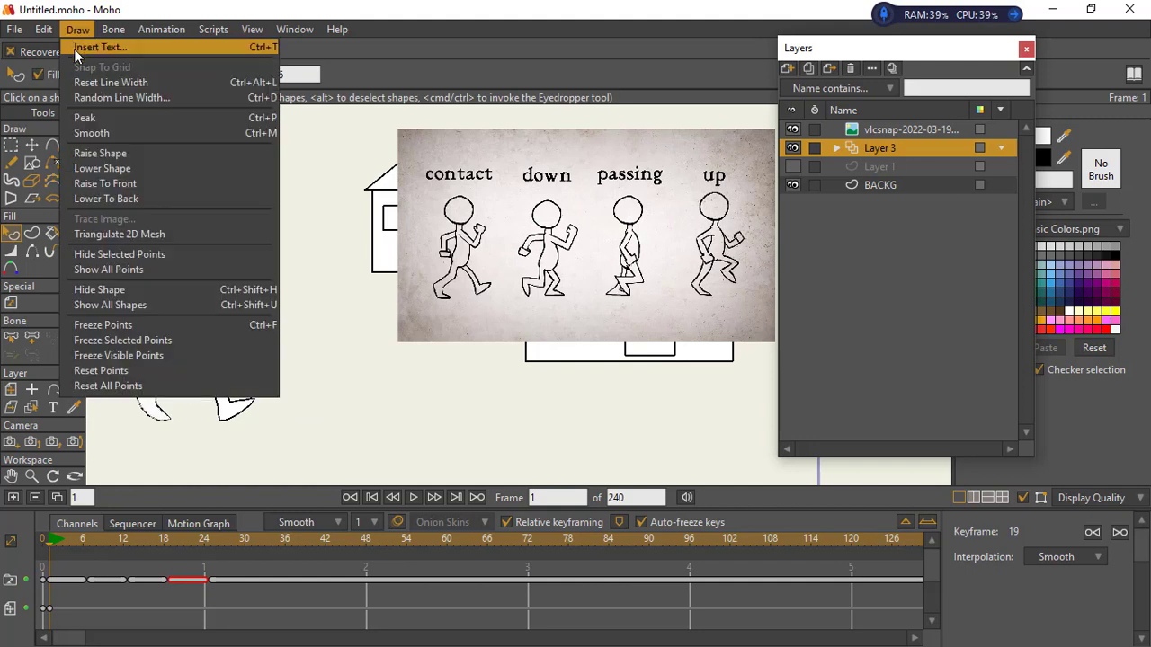
left_click(108, 183)
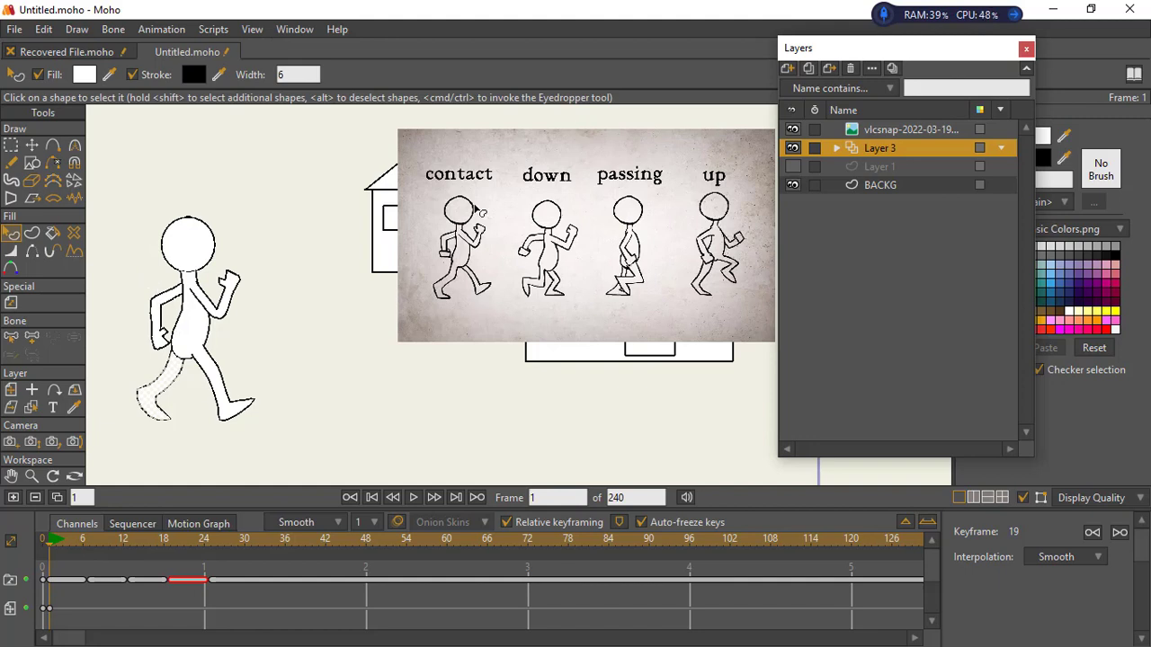
left_click(77, 29)
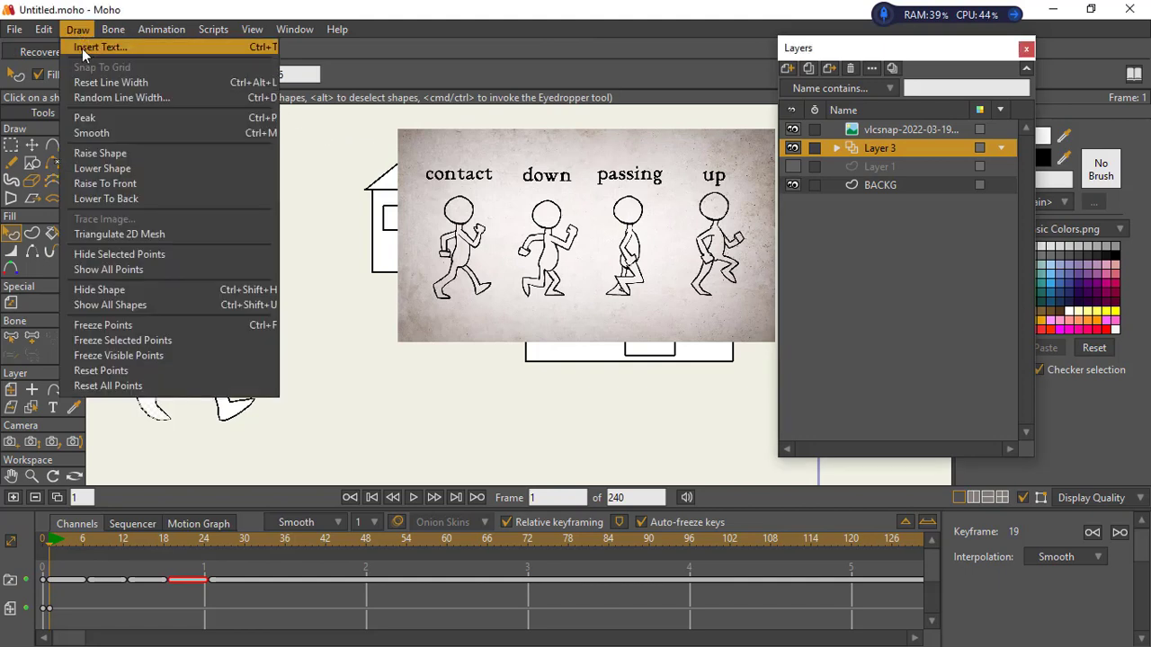
left_click(133, 183)
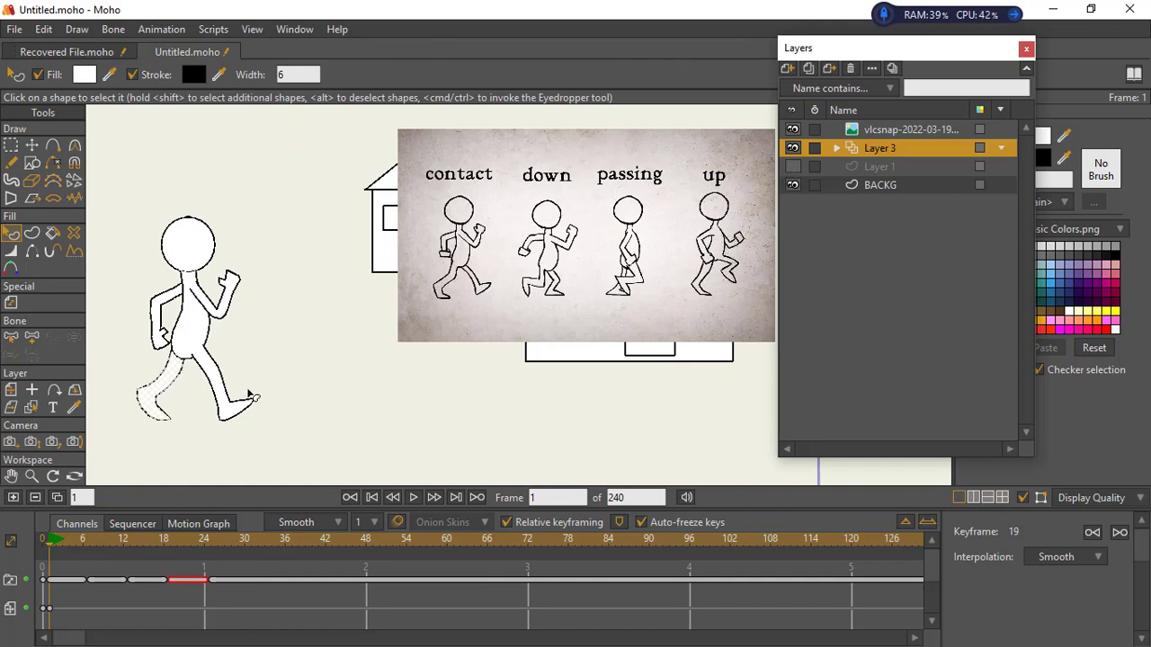
Lower the rear leg's shape and the front leg's shape to the back on frame 1
left_click(77, 30)
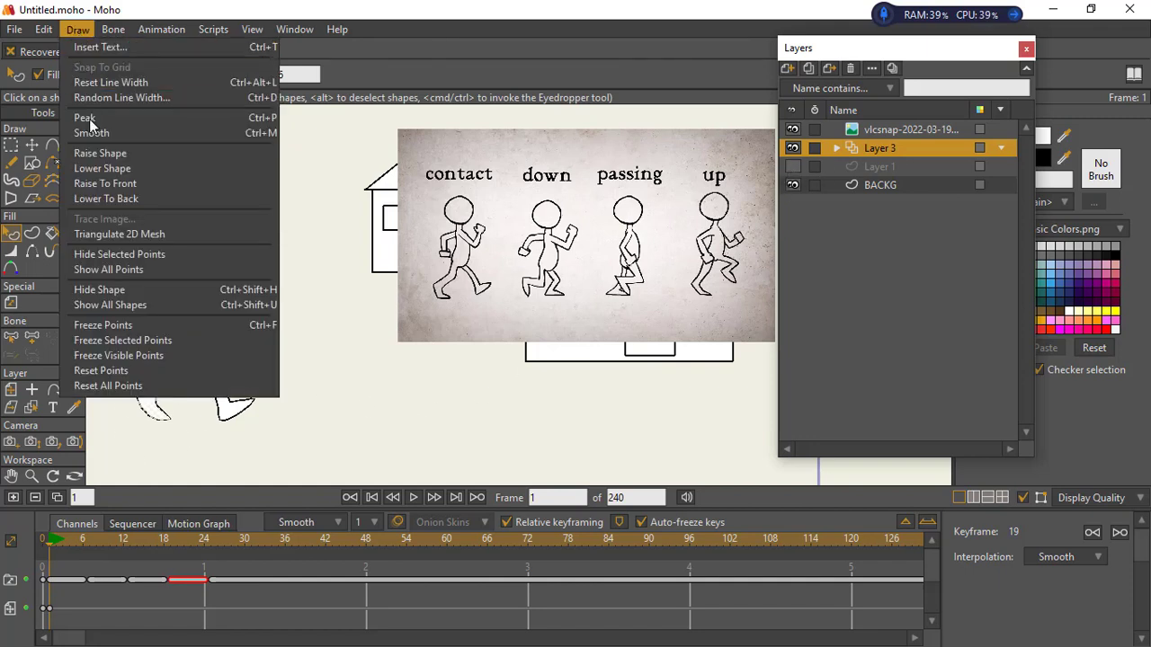
left_click(117, 198)
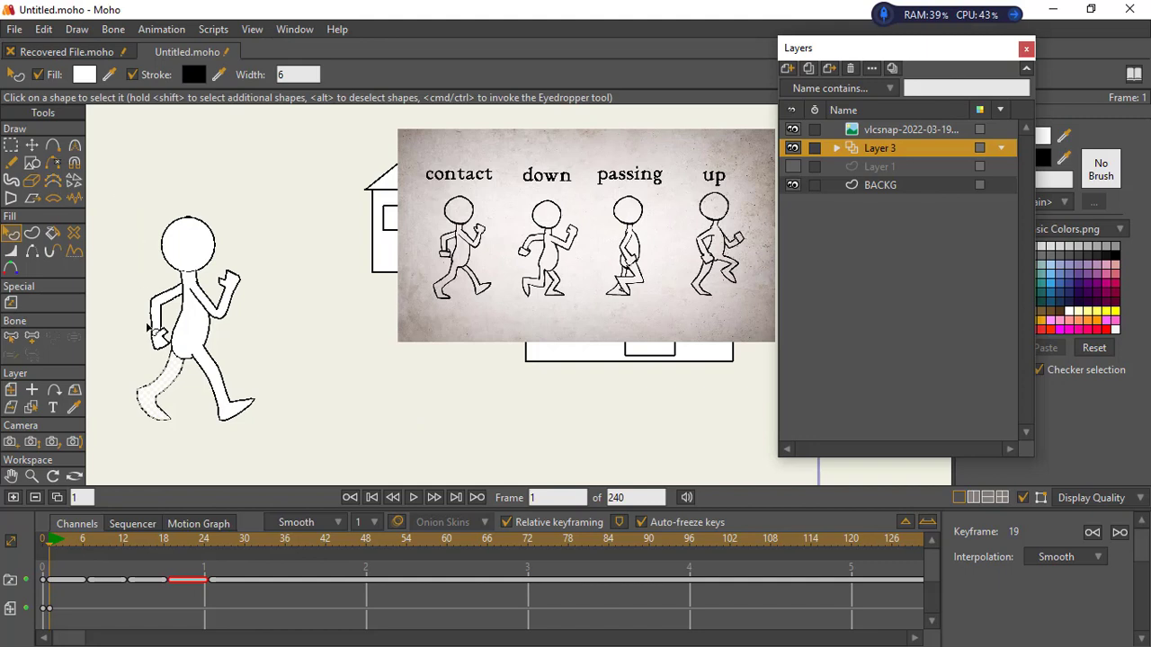
left_click(146, 352)
left_click(213, 383)
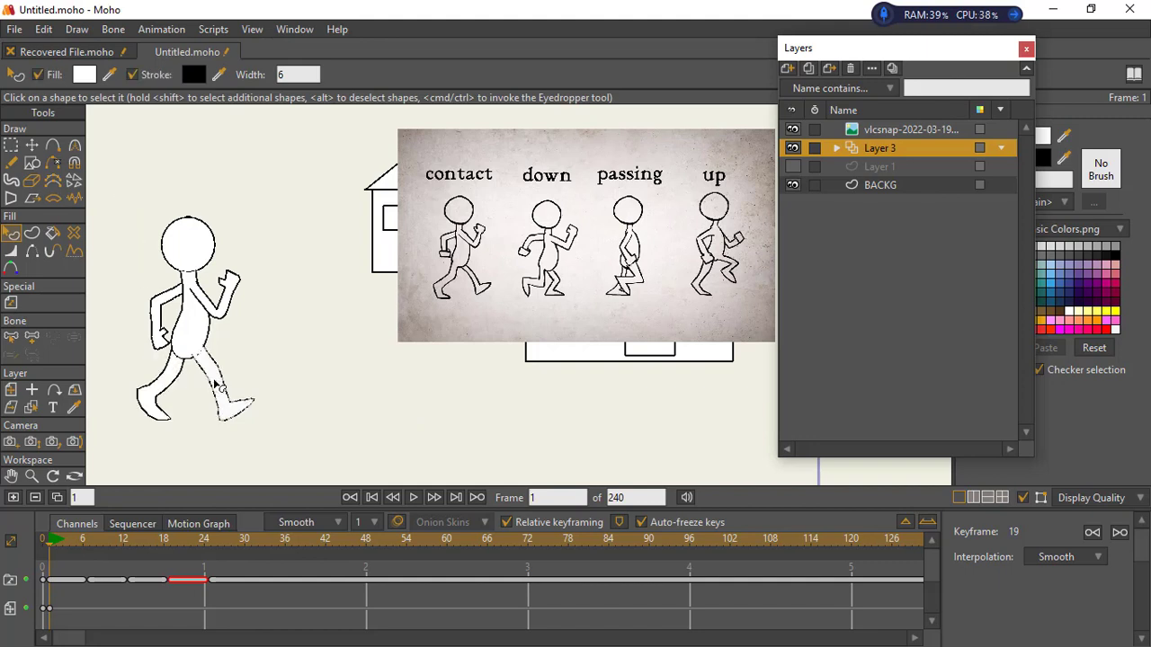
left_click(77, 29)
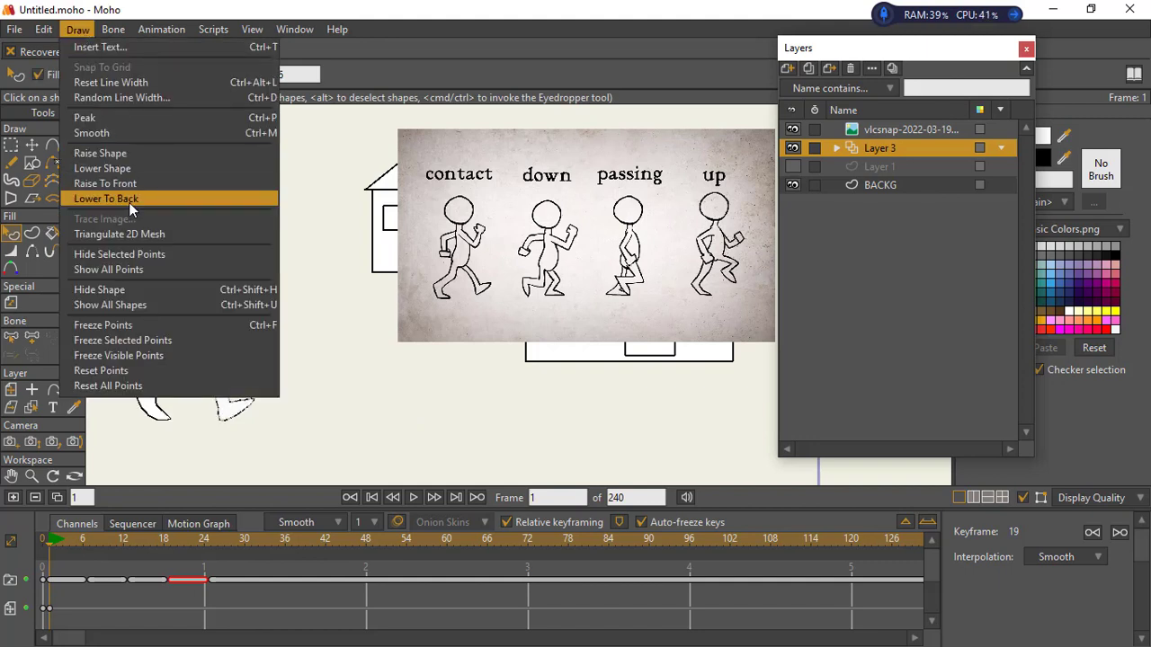
left_click(128, 202)
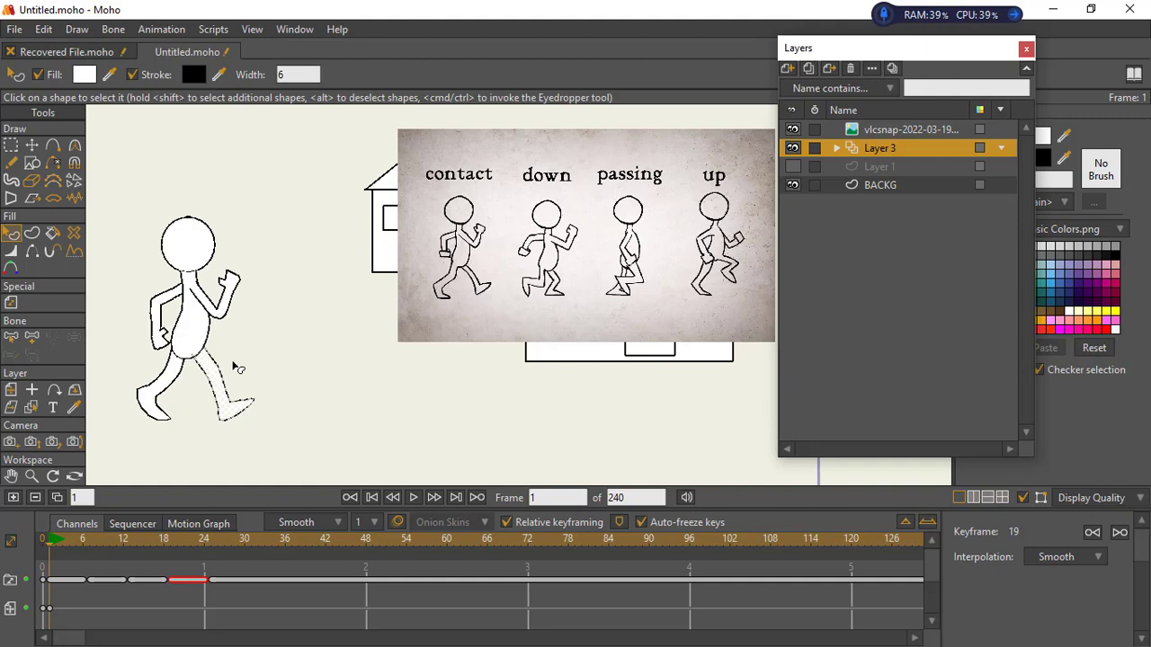
left_click(233, 369)
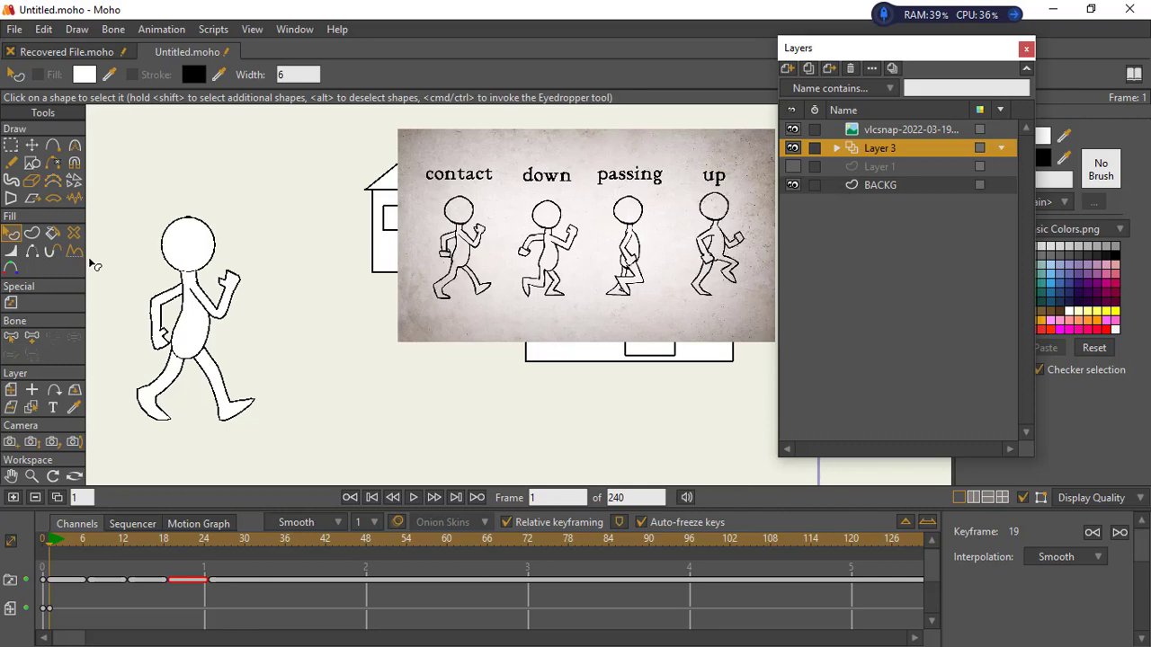
Move the top points of the rear leg up into the torso so their outlines merge on frame 1
left_click(31, 147)
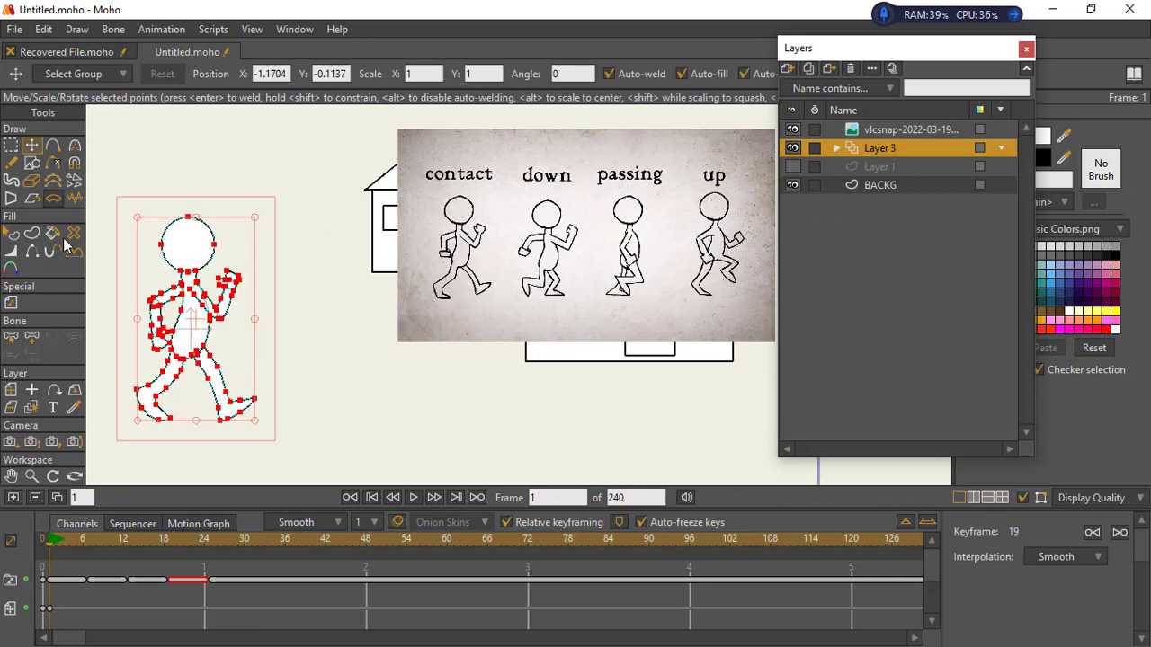
left_click(32, 476)
left_click_drag(121, 423, 219, 231)
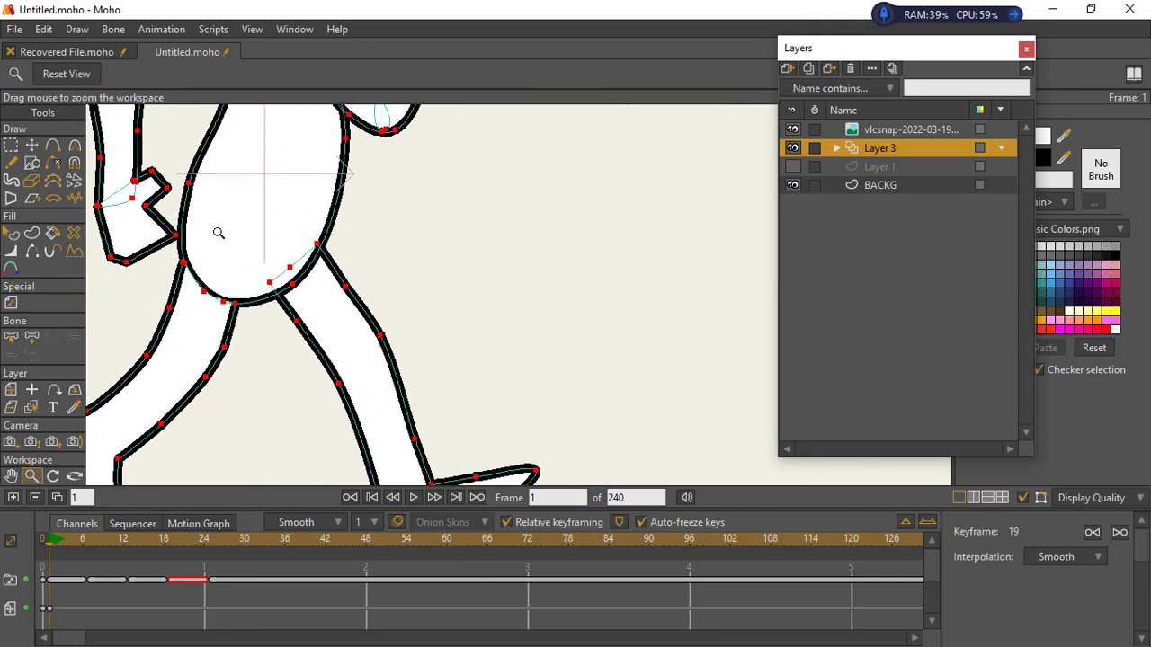
left_click(10, 147)
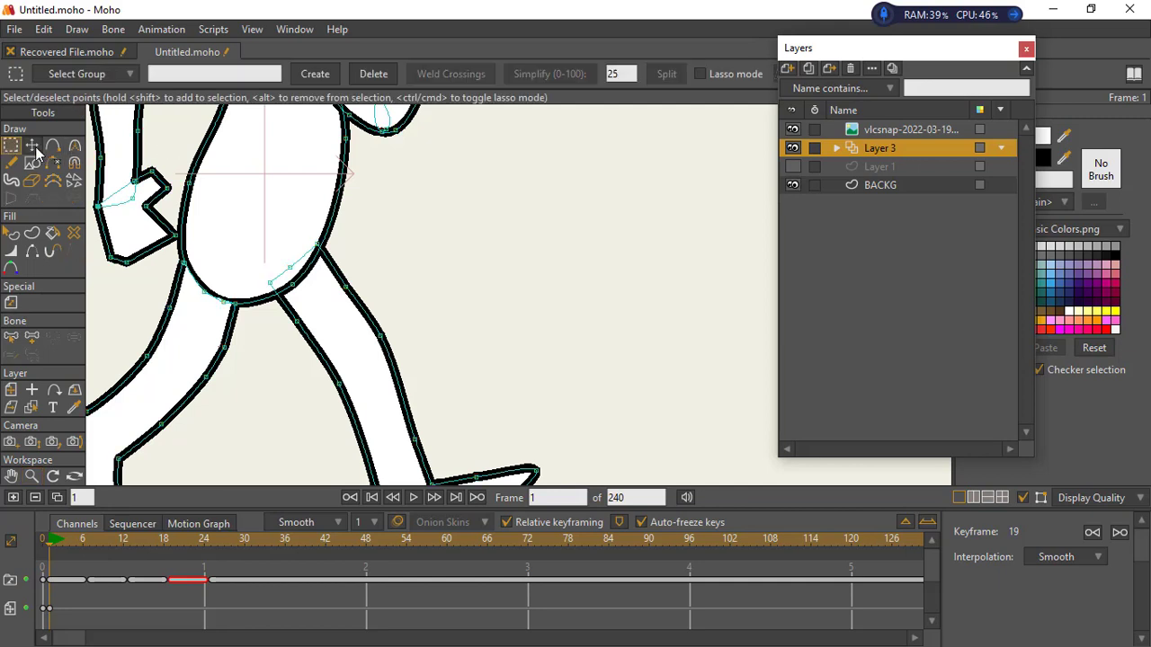
left_click(31, 146)
left_click_drag(185, 263, 218, 280)
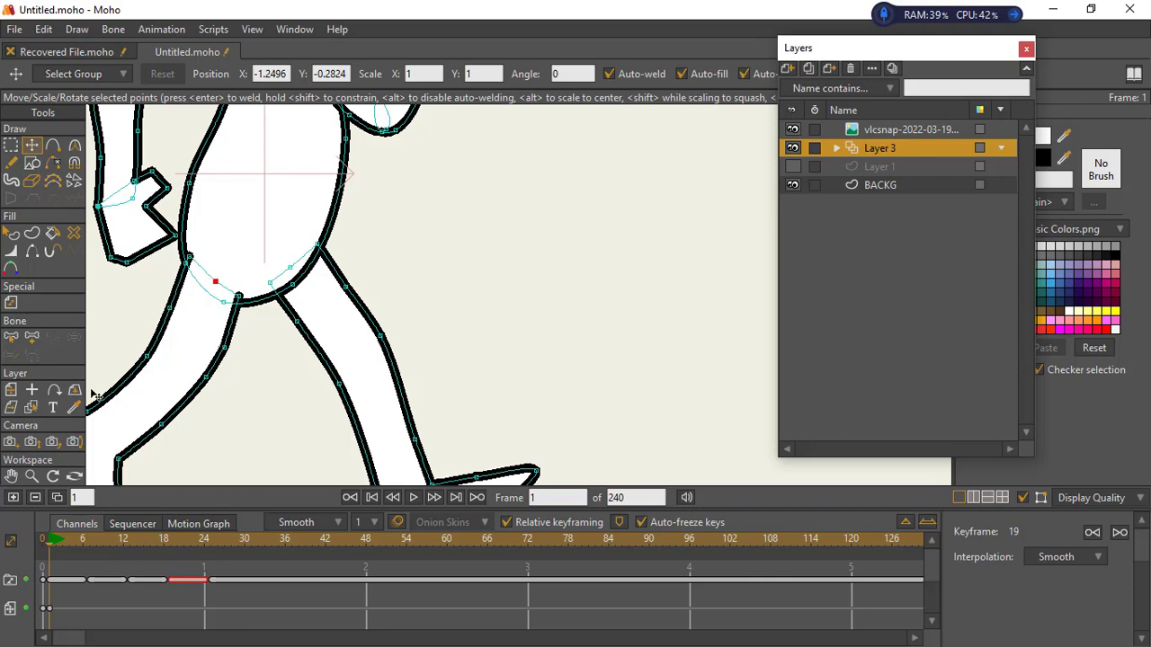
View the whole figure and advance from frame 1 to the down pose at frame 7
left_click(34, 477)
left_click_drag(318, 358, 250, 371)
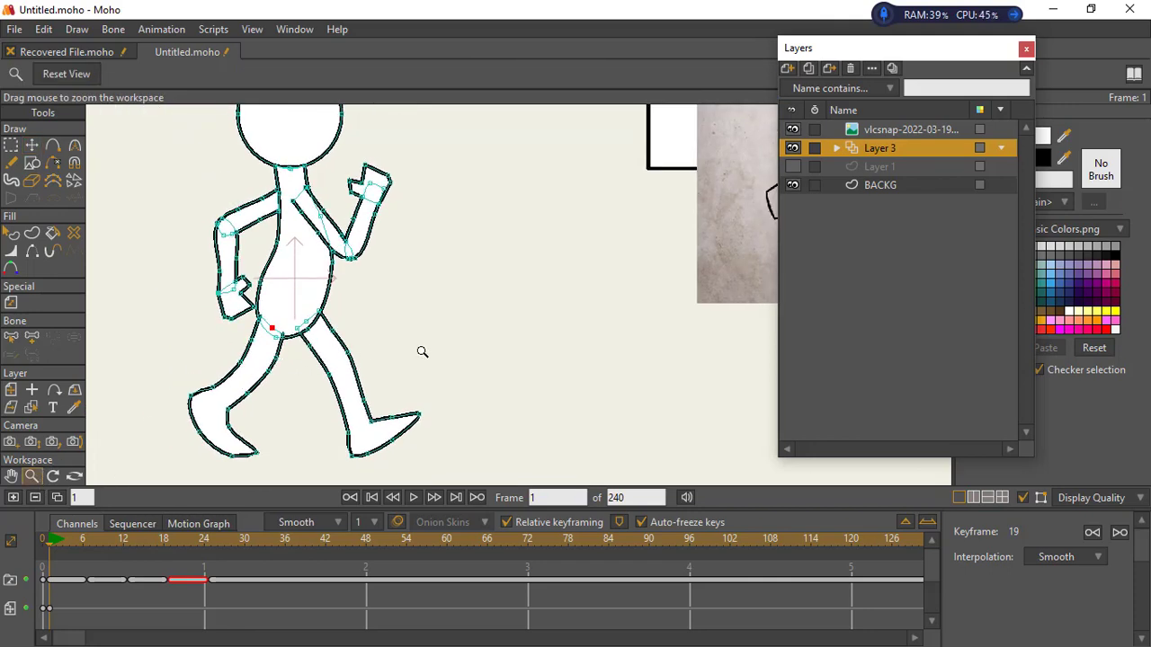
left_click_drag(422, 351, 367, 364)
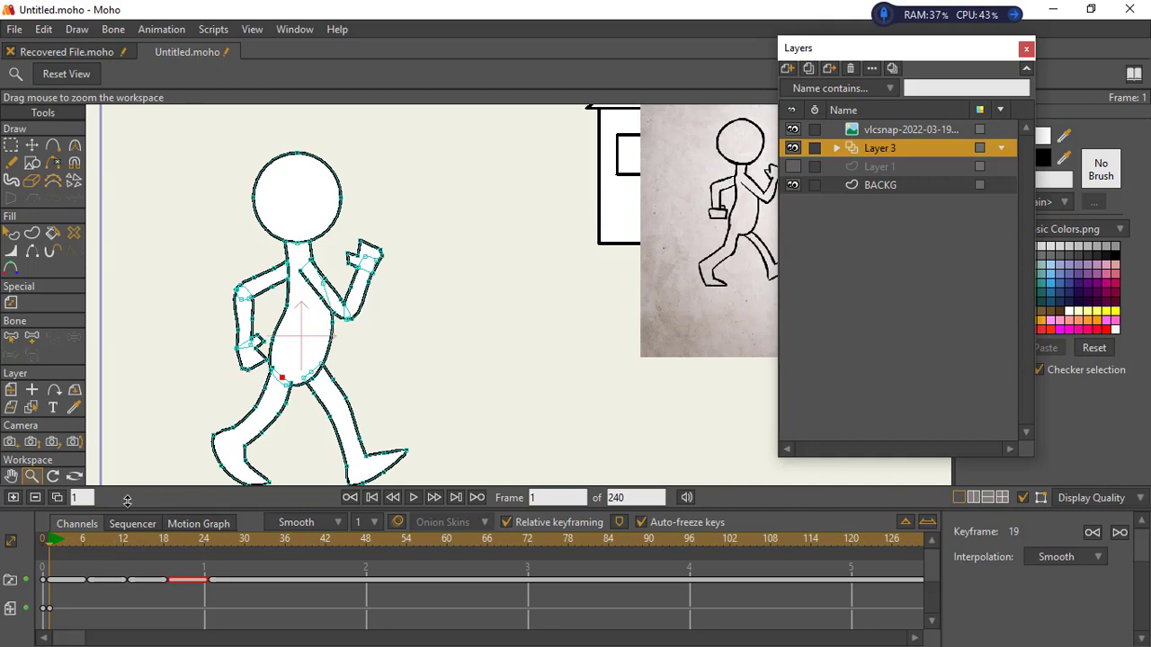
scroll(314, 392, "down", 2)
left_click_drag(314, 392, 267, 352)
scroll(264, 368, "down", 1)
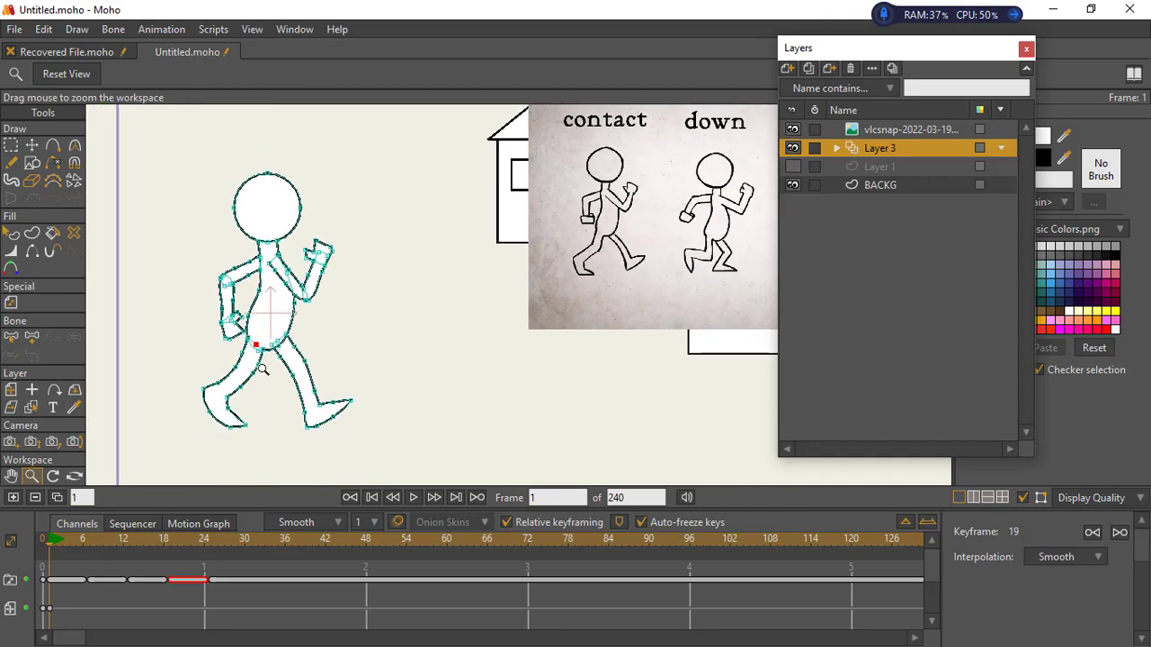
left_click_drag(55, 544, 73, 551)
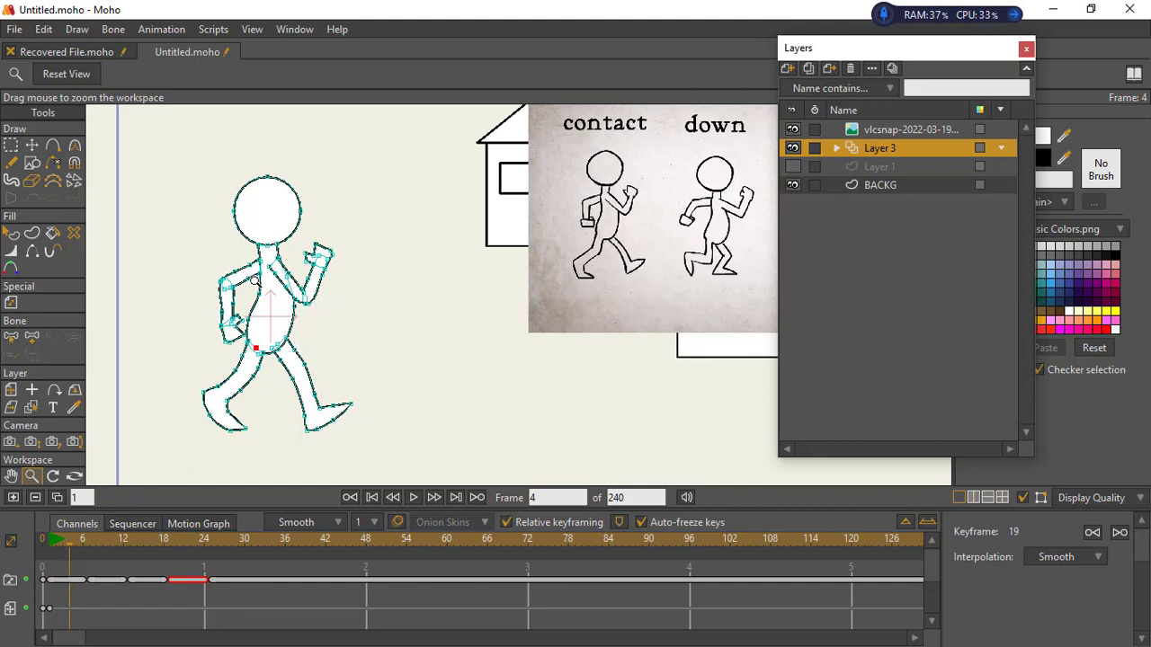
left_click(89, 542)
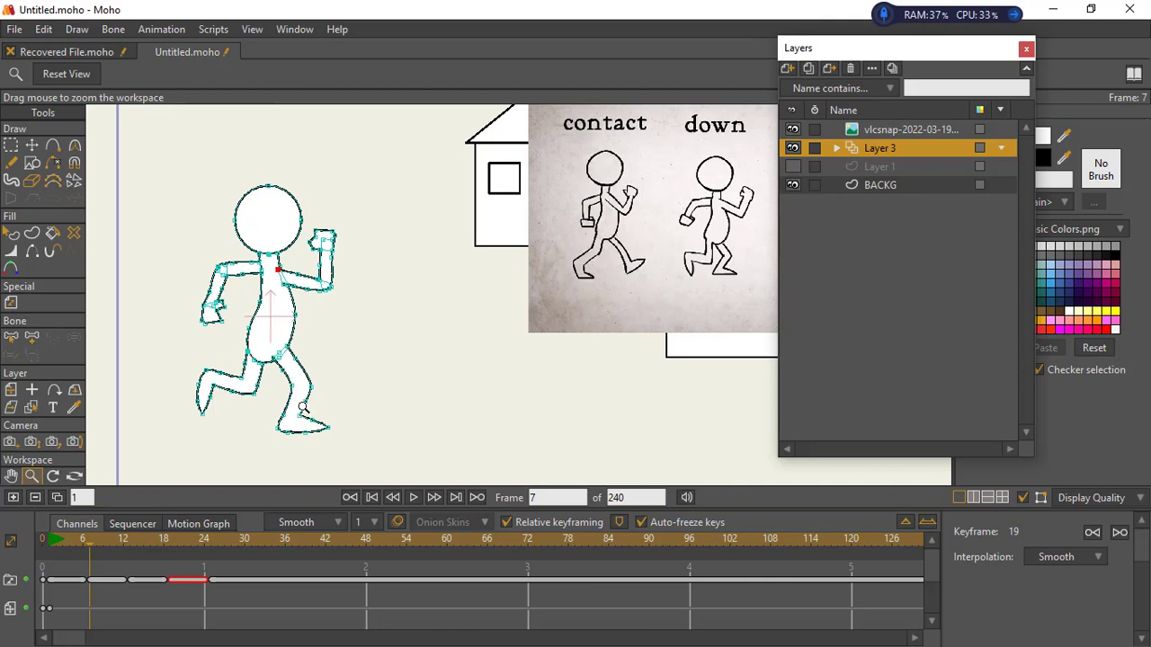
On frame 7, raise the rear leg's shape to the front and lower the front leg's shape to the back
left_click_drag(265, 372, 296, 372)
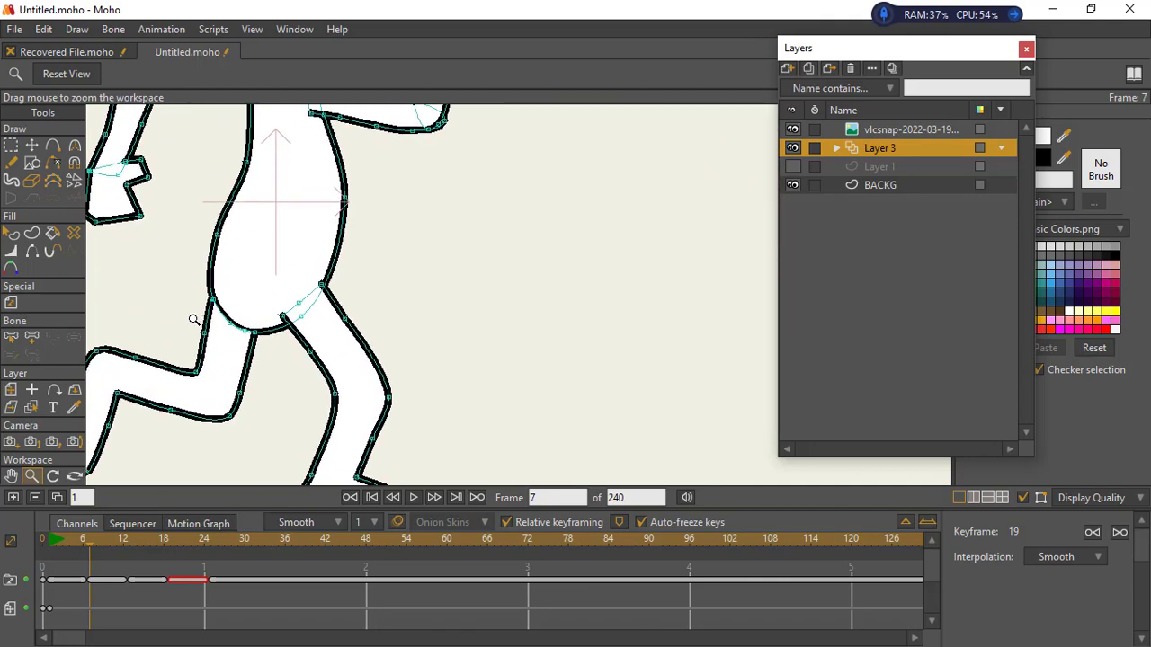
left_click(11, 233)
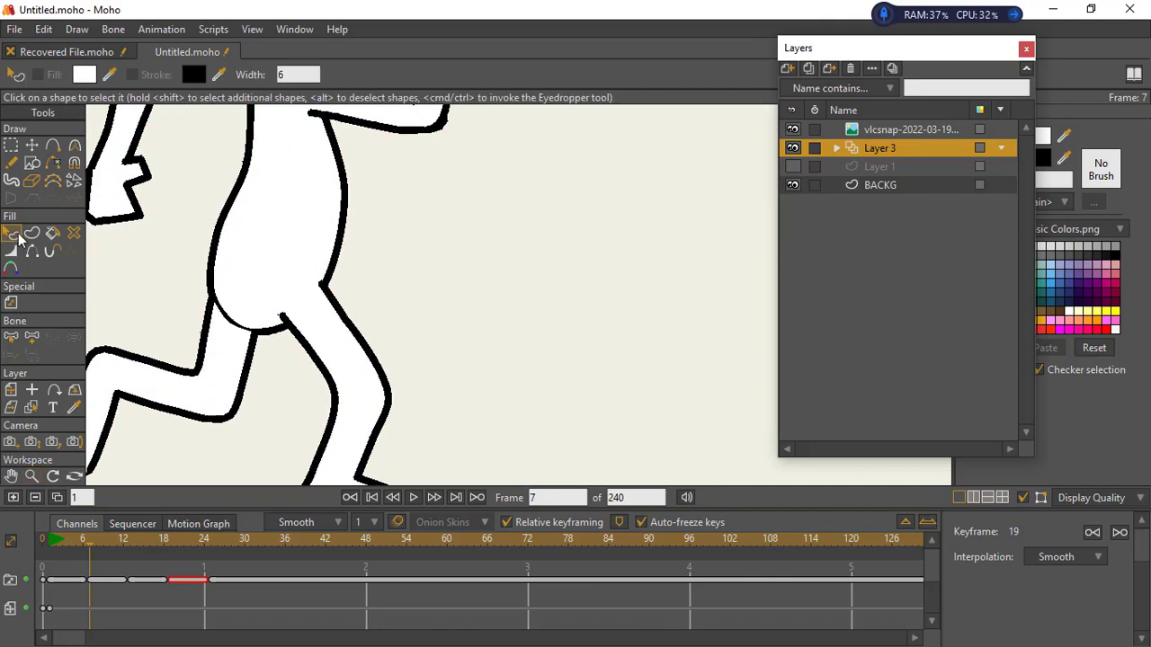
left_click(221, 373)
left_click(78, 29)
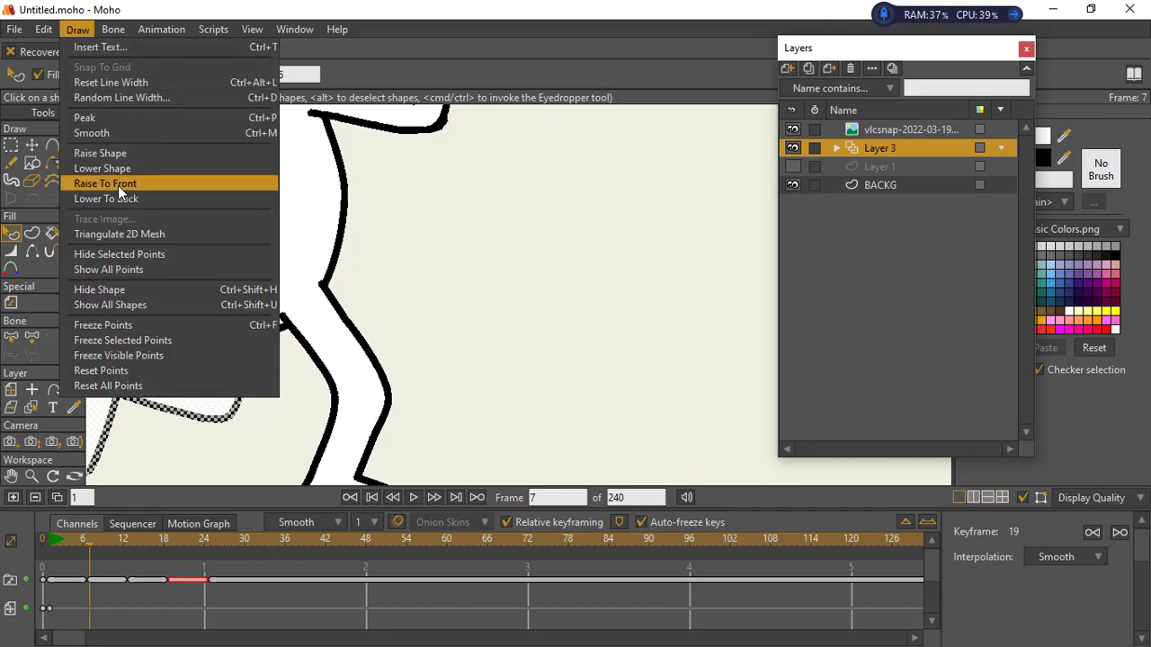
left_click(133, 184)
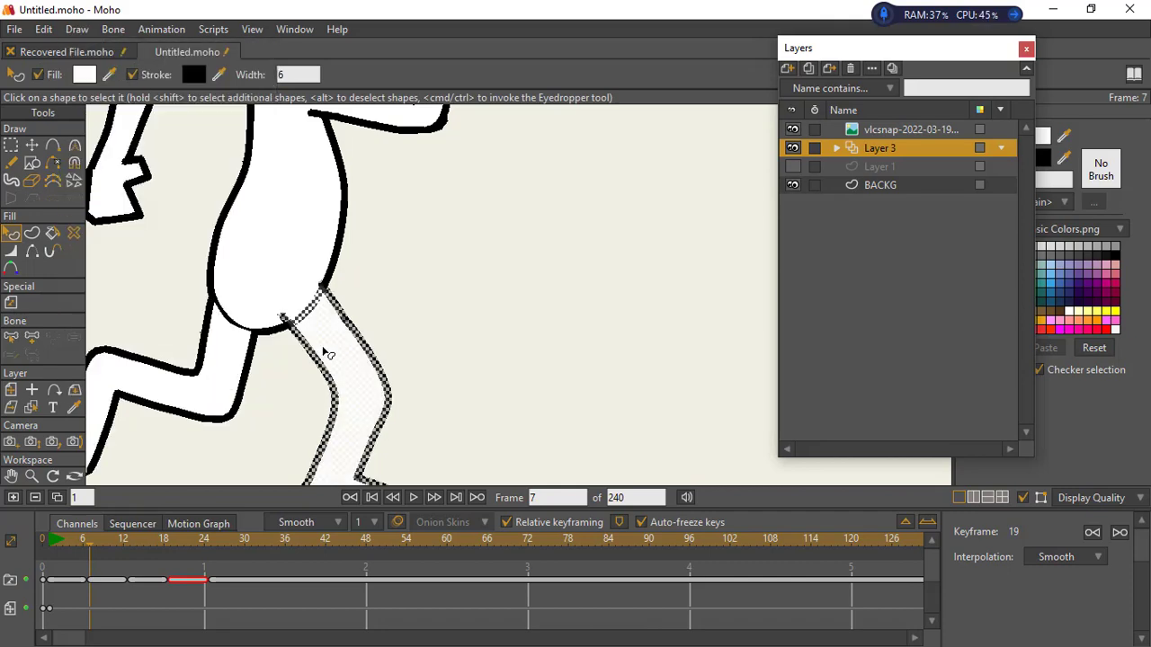
left_click(84, 33)
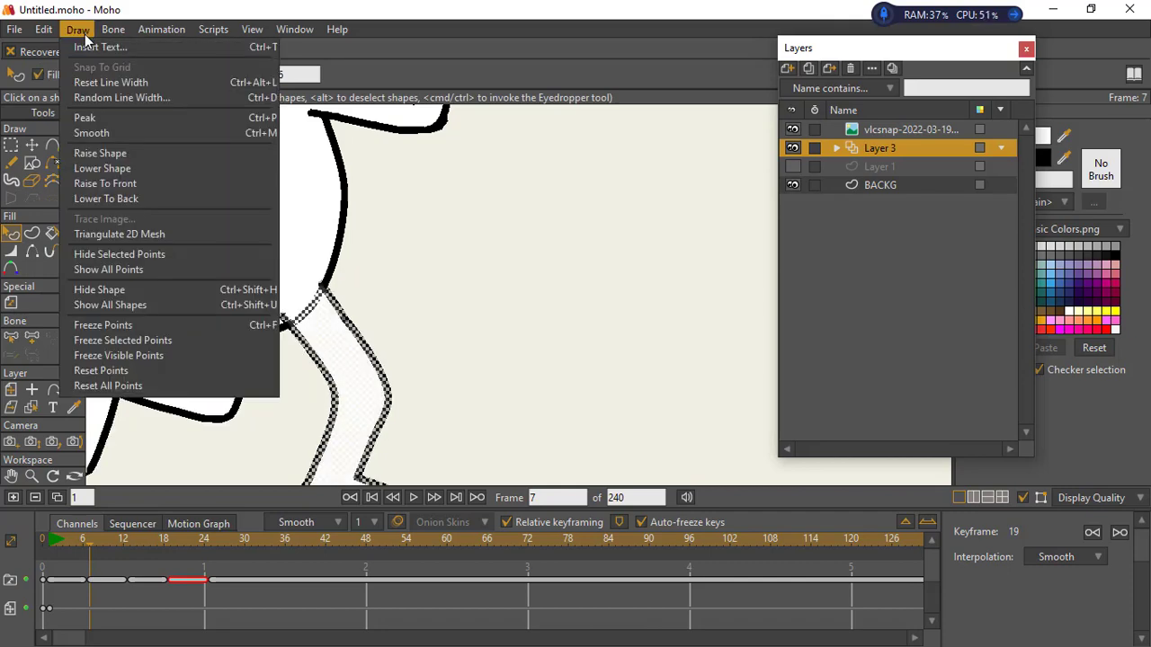
left_click(117, 199)
left_click(151, 278)
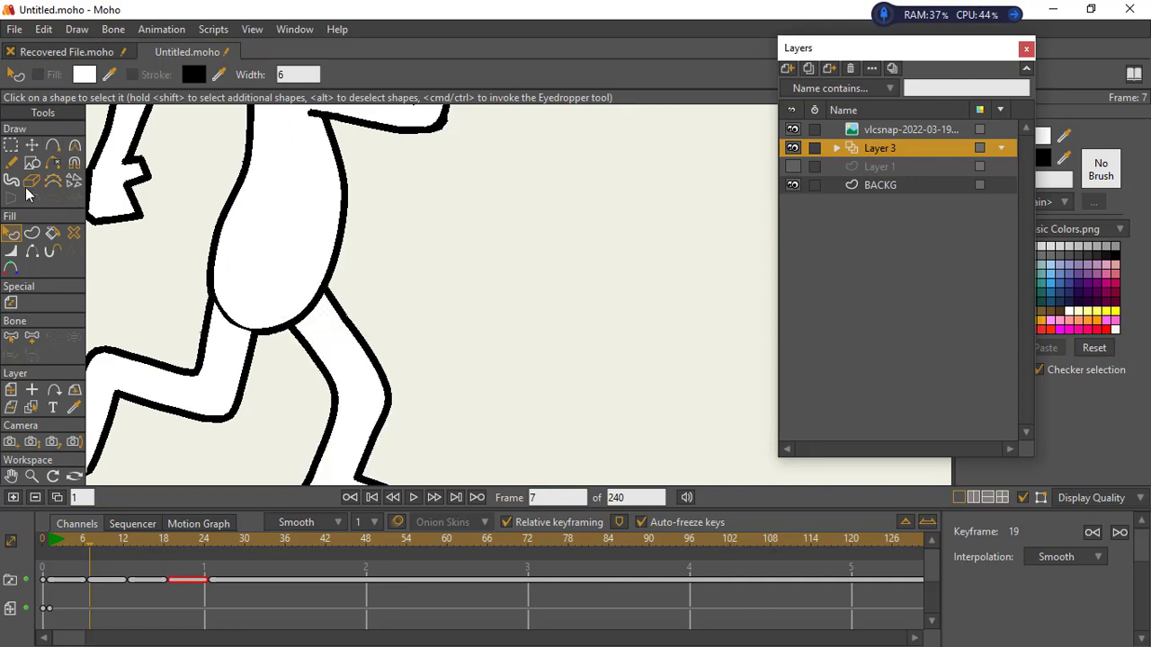
Move the rear leg's top points up into the torso on frame 7 to blend the hip joint
left_click(33, 146)
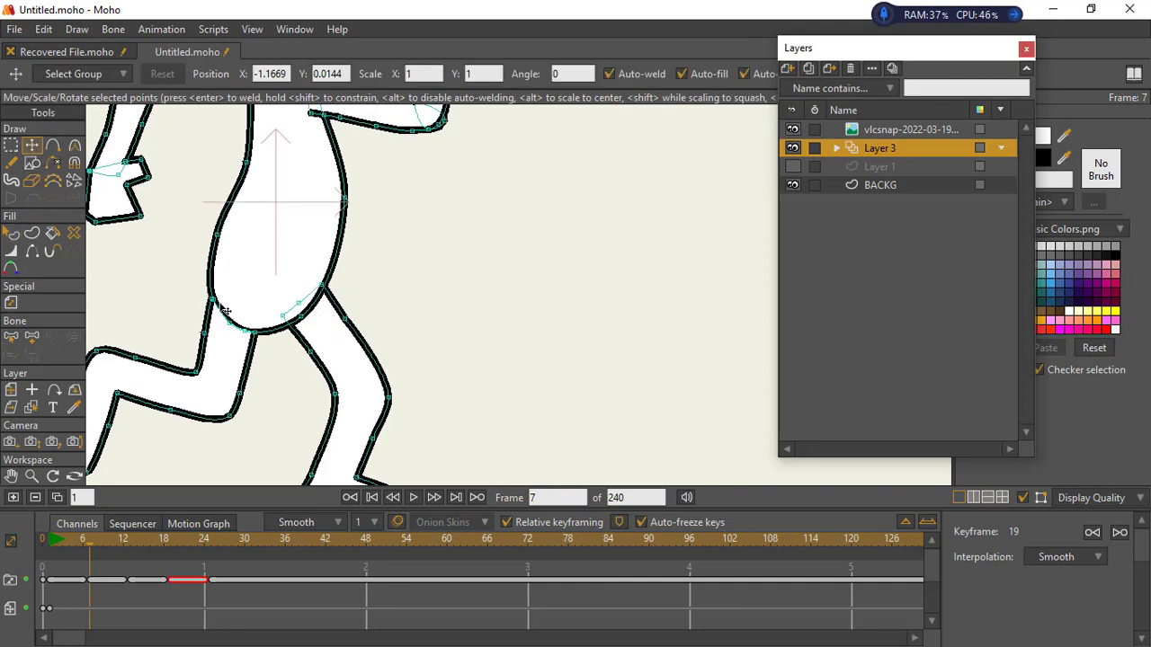
left_click(10, 146)
left_click(32, 146)
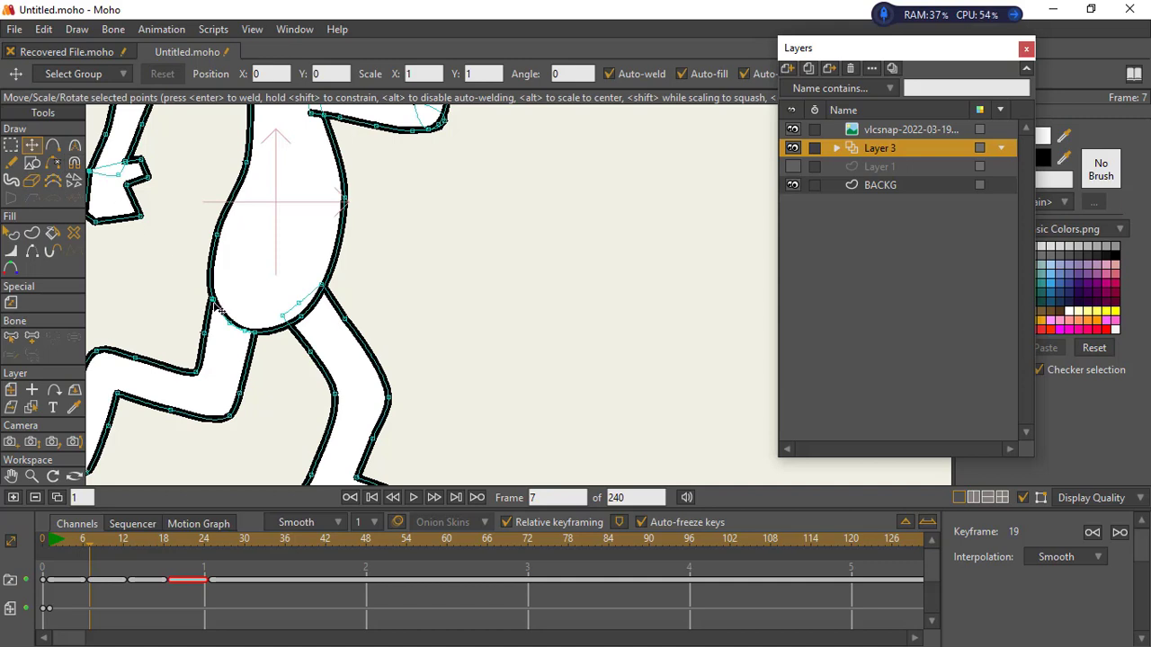
left_click_drag(215, 309, 211, 295)
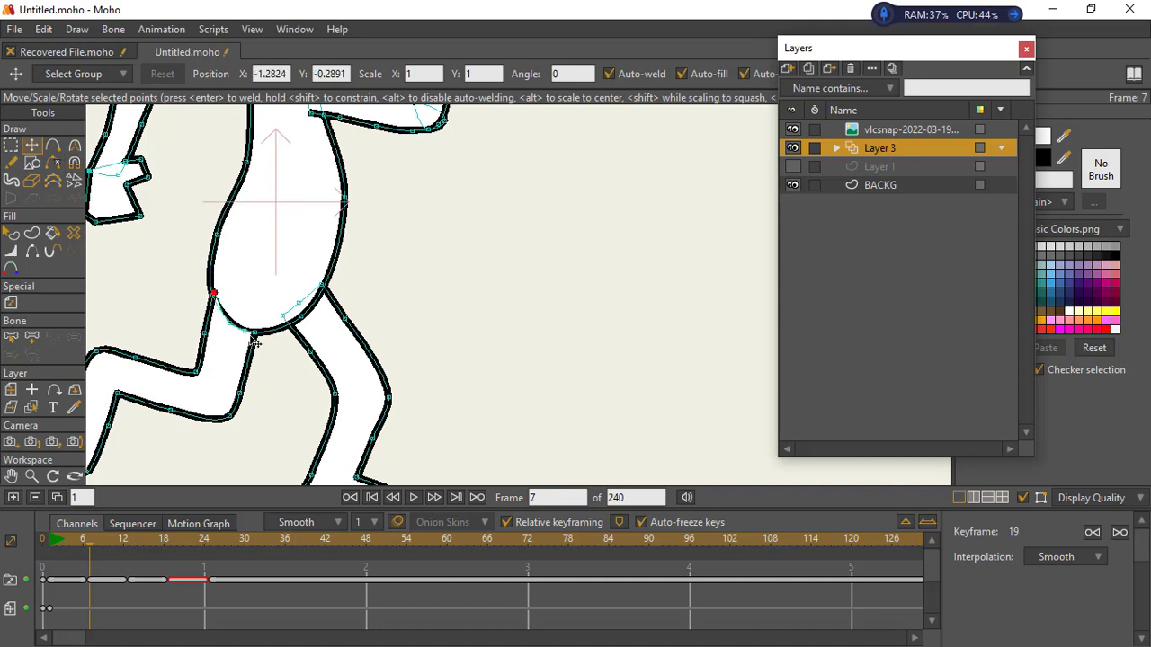
left_click_drag(254, 334, 240, 316)
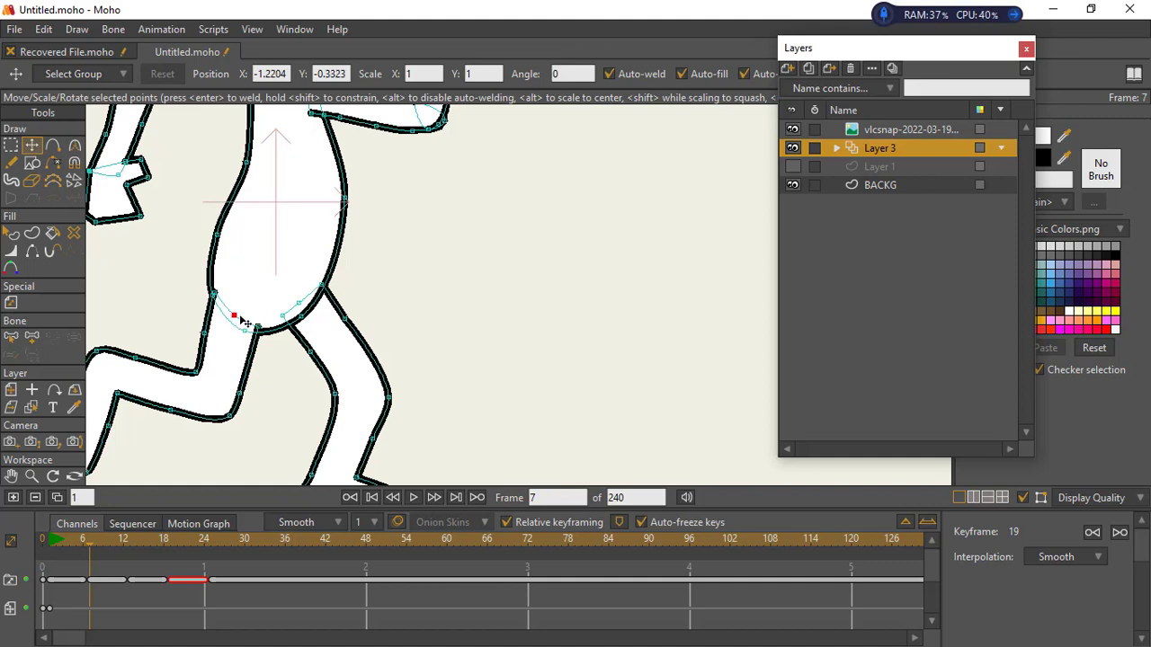
left_click(214, 292)
left_click(236, 314)
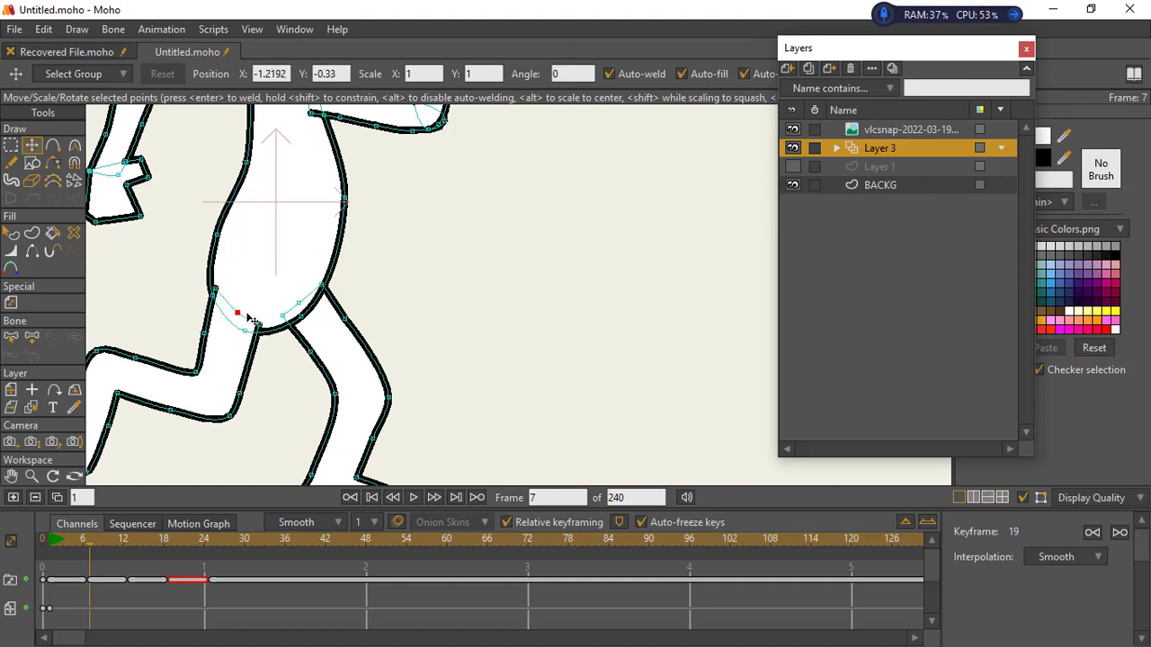
Examine the whole figure in the down pose on frame 7 and inspect the leg overlaps in the passing pose on frame 14
left_click(31, 475)
left_click_drag(304, 383, 131, 367)
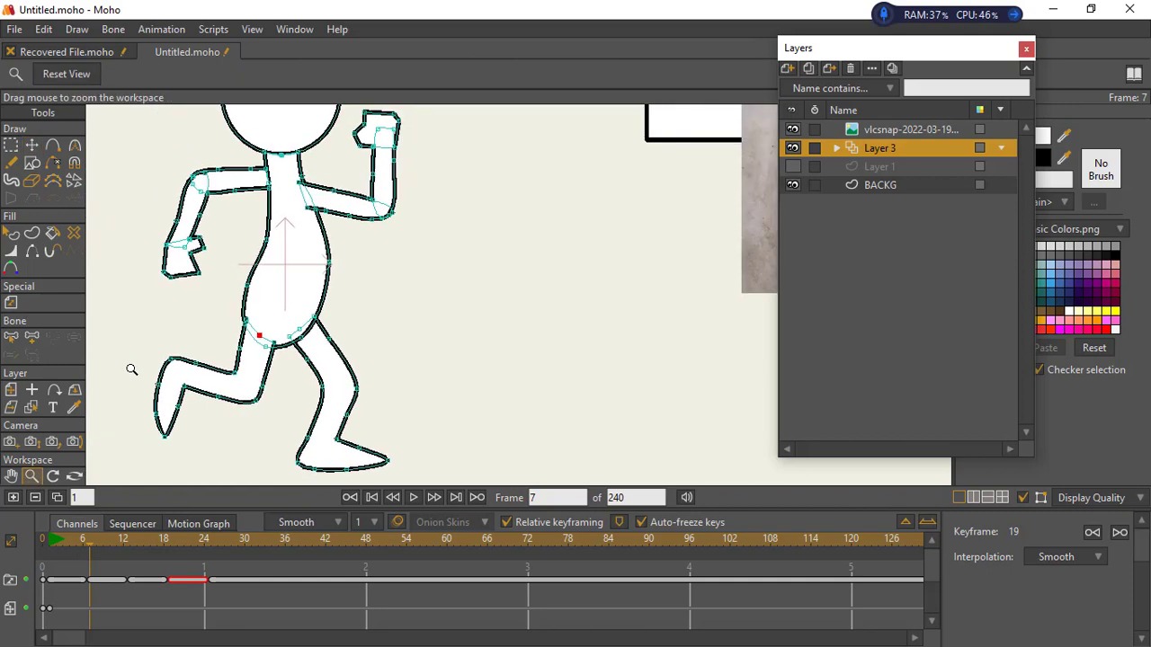
left_click_drag(323, 332, 153, 333)
left_click_drag(334, 381, 207, 330)
left_click_drag(292, 370, 320, 371)
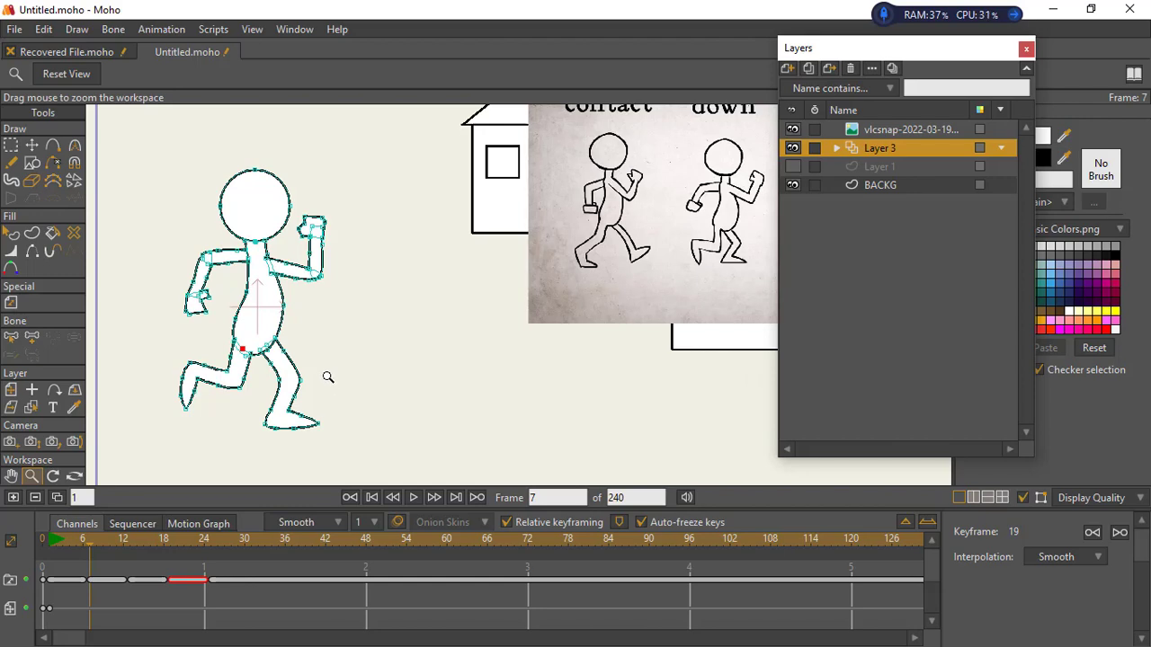
left_click_drag(362, 387, 277, 361)
left_click_drag(386, 406, 241, 441)
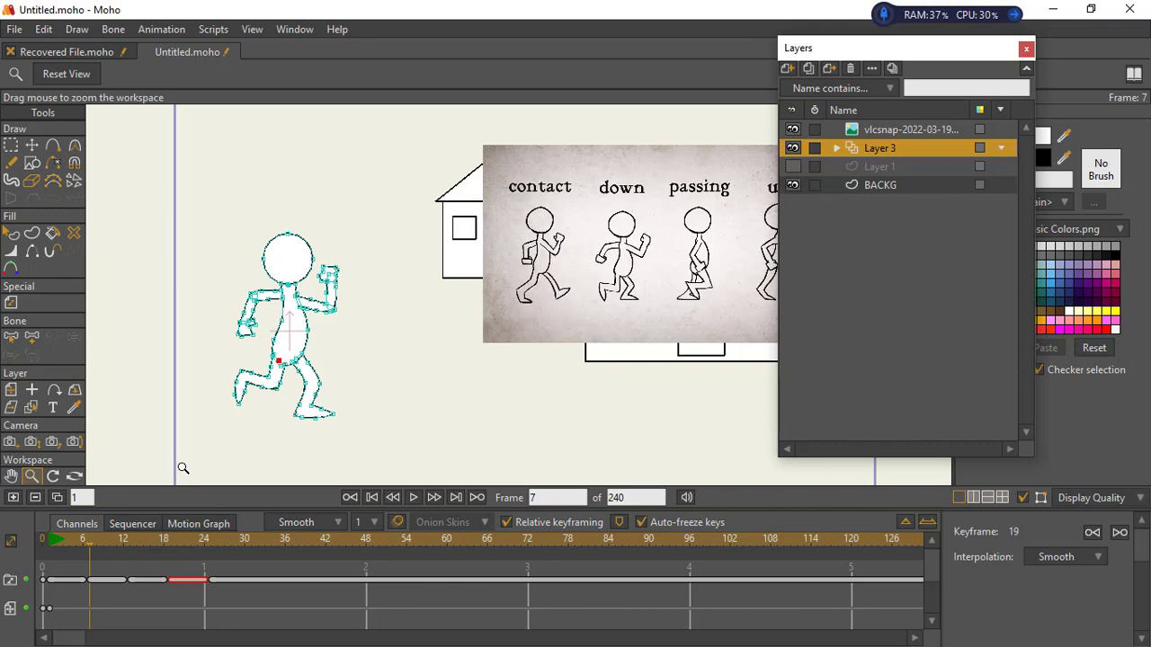
left_click_drag(103, 536, 136, 544)
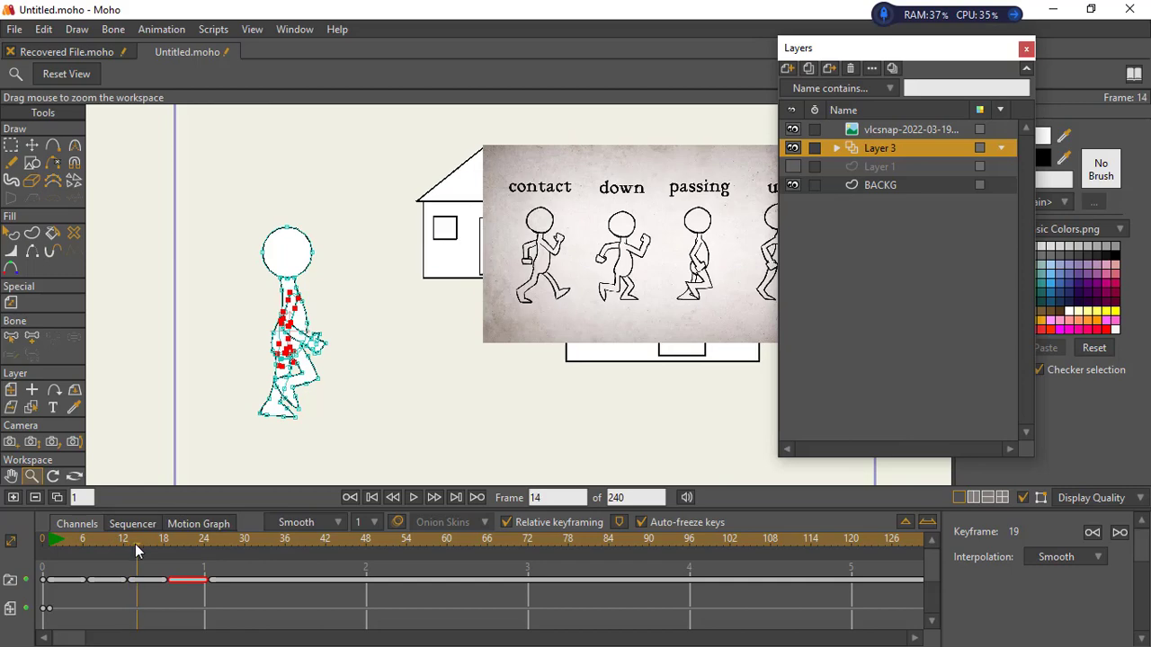
left_click_drag(354, 377, 284, 333)
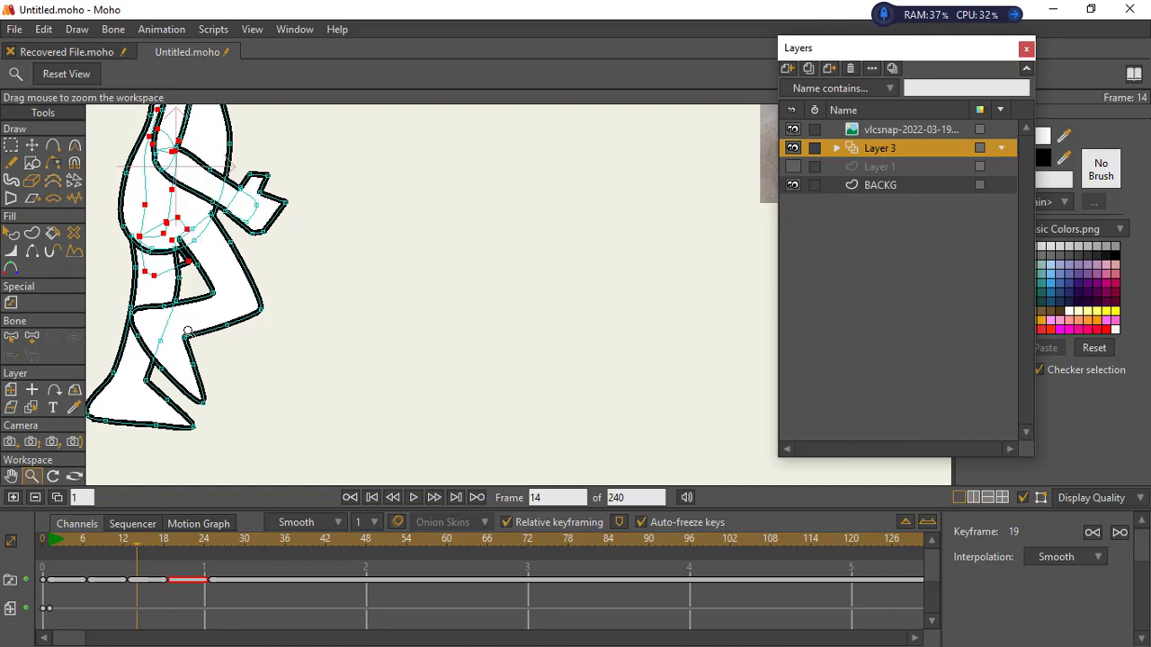
left_click_drag(355, 328, 276, 390)
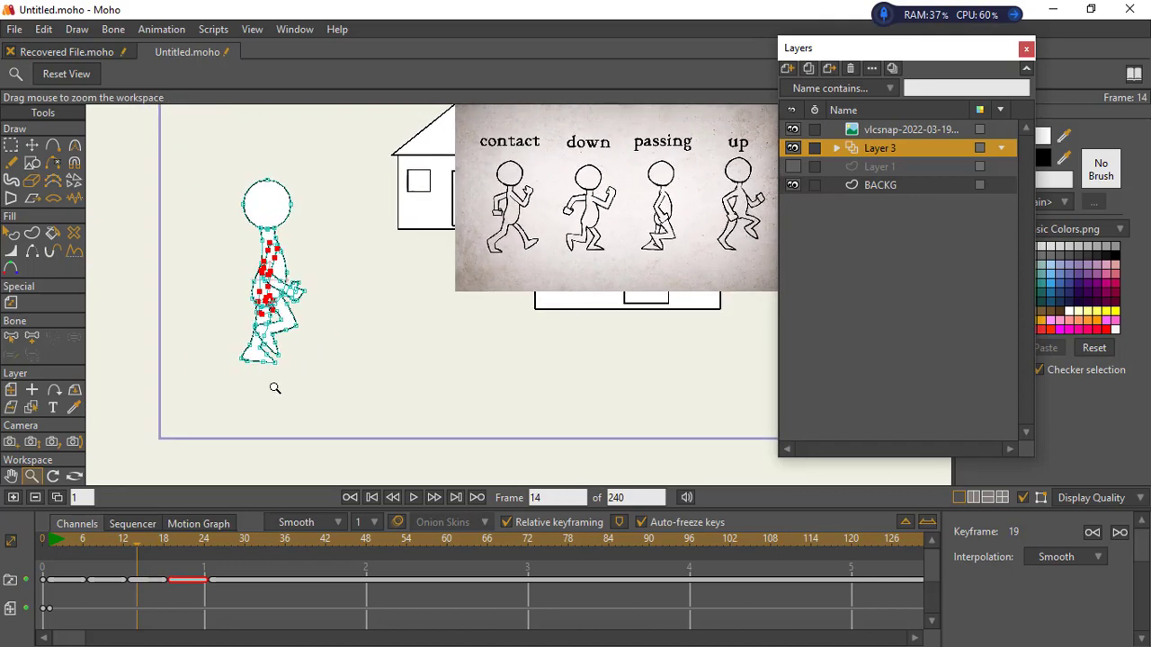
Inspect the limb overlaps and hip joints of the up pose on frame 19 with its points deselected
left_click(171, 543)
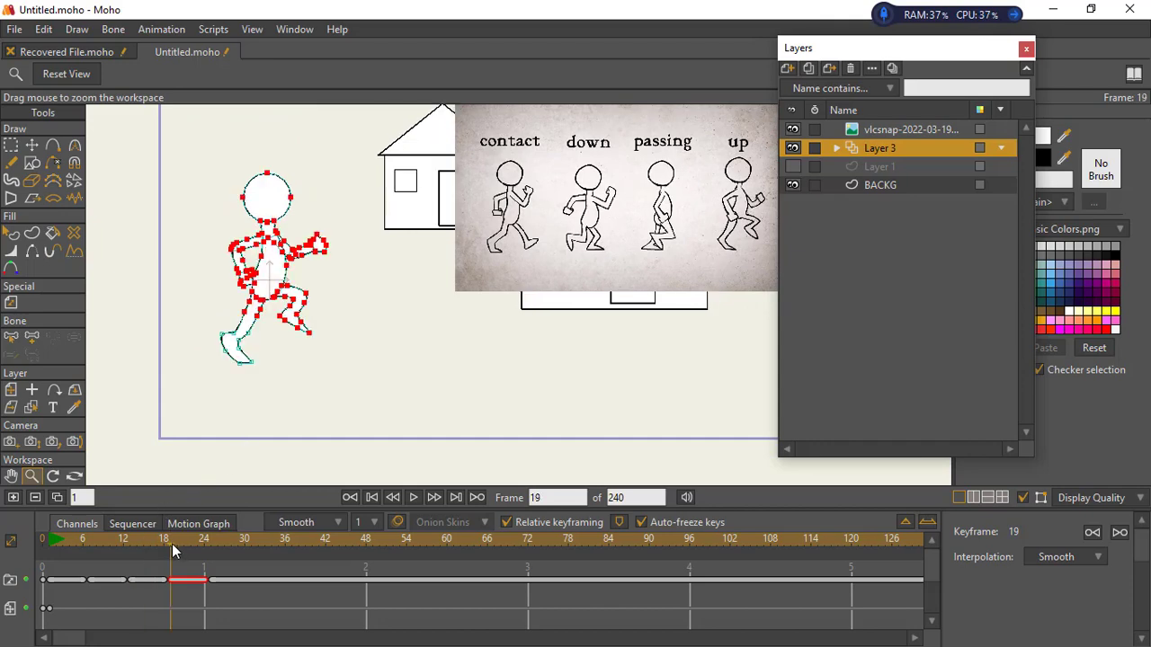
left_click_drag(333, 360, 257, 331)
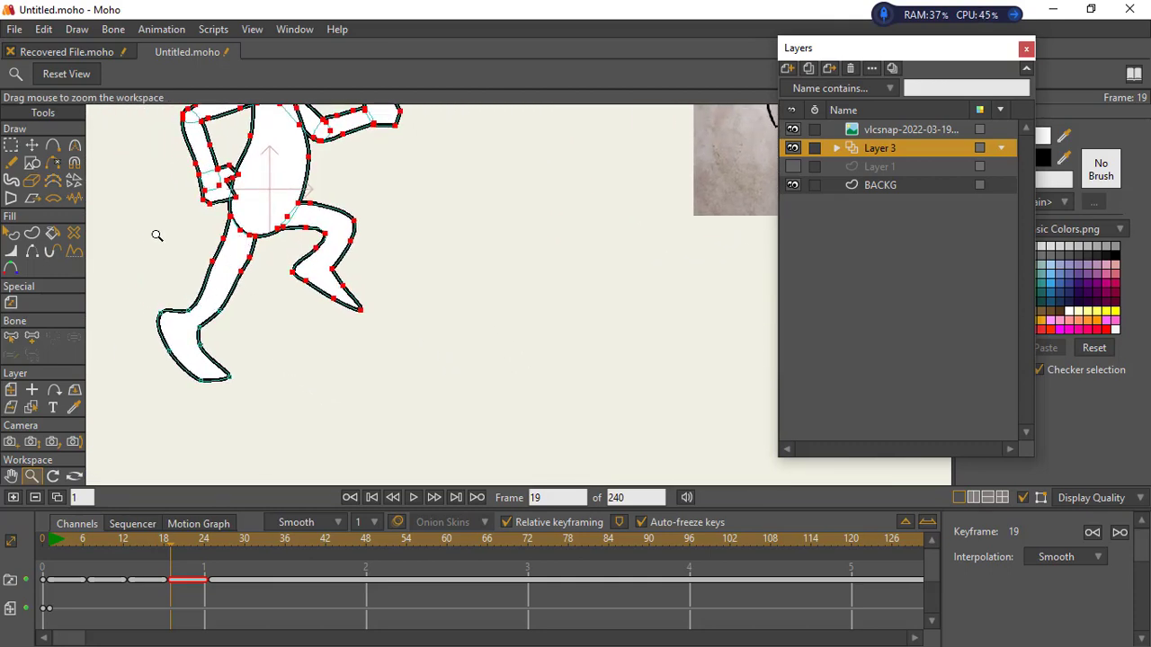
left_click(11, 145)
left_click(31, 146)
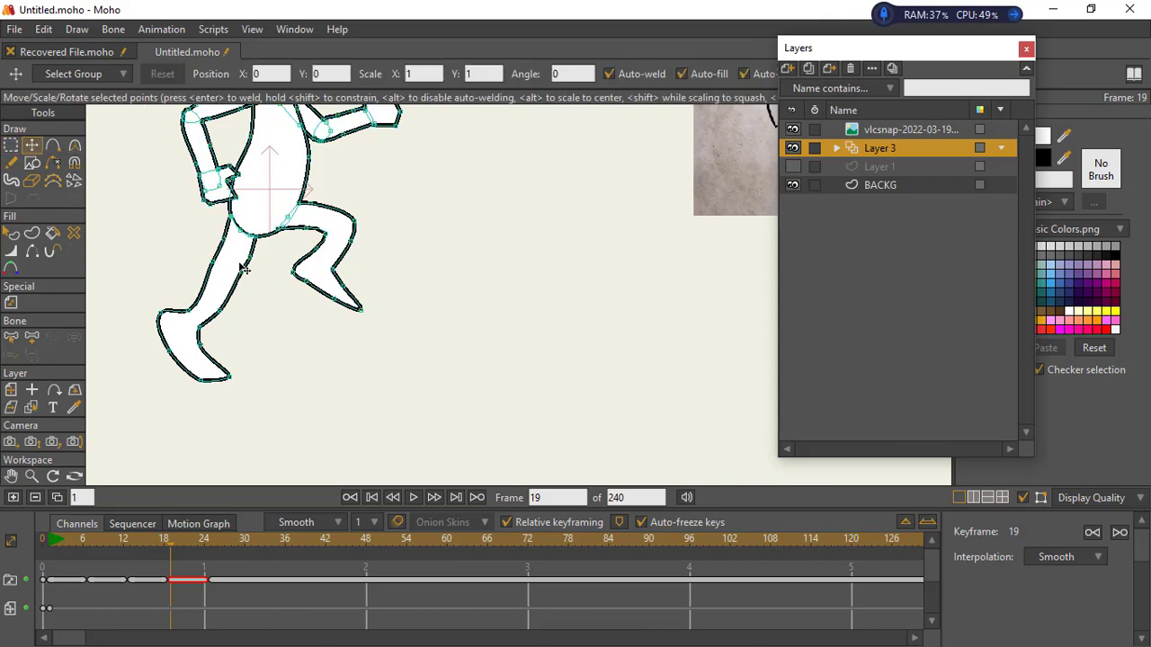
left_click(32, 477)
left_click_drag(477, 341, 293, 366)
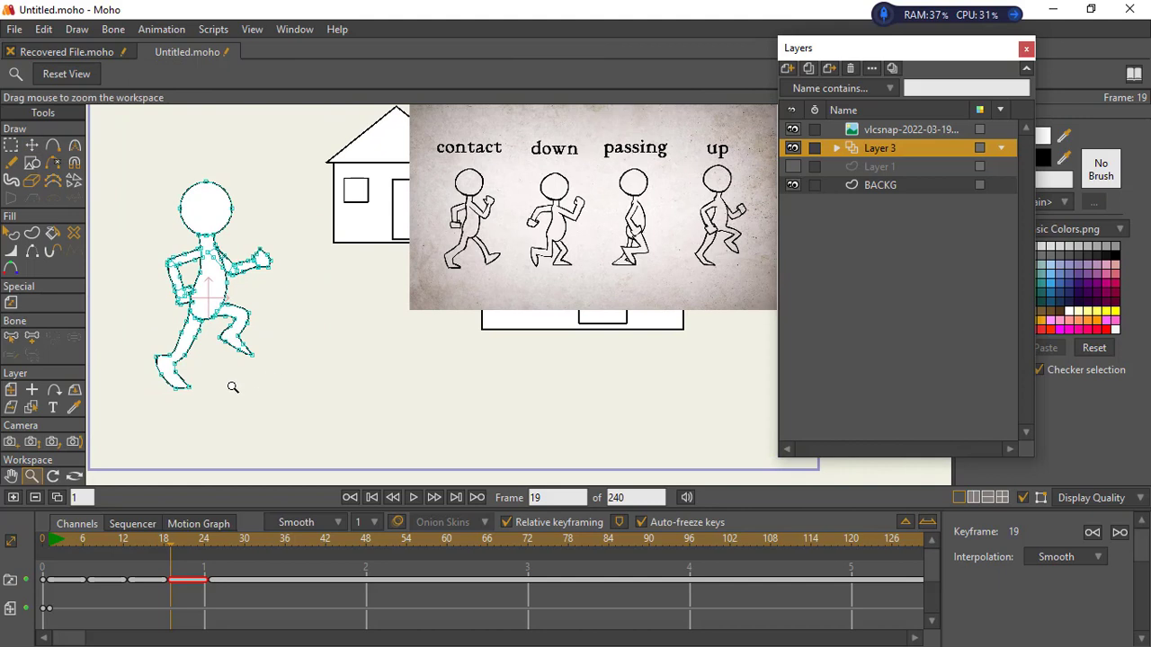
Scrub through the walk cycle from its start to frame 27 and hide the vlcsnap pose reference image
left_click_drag(65, 544, 224, 552)
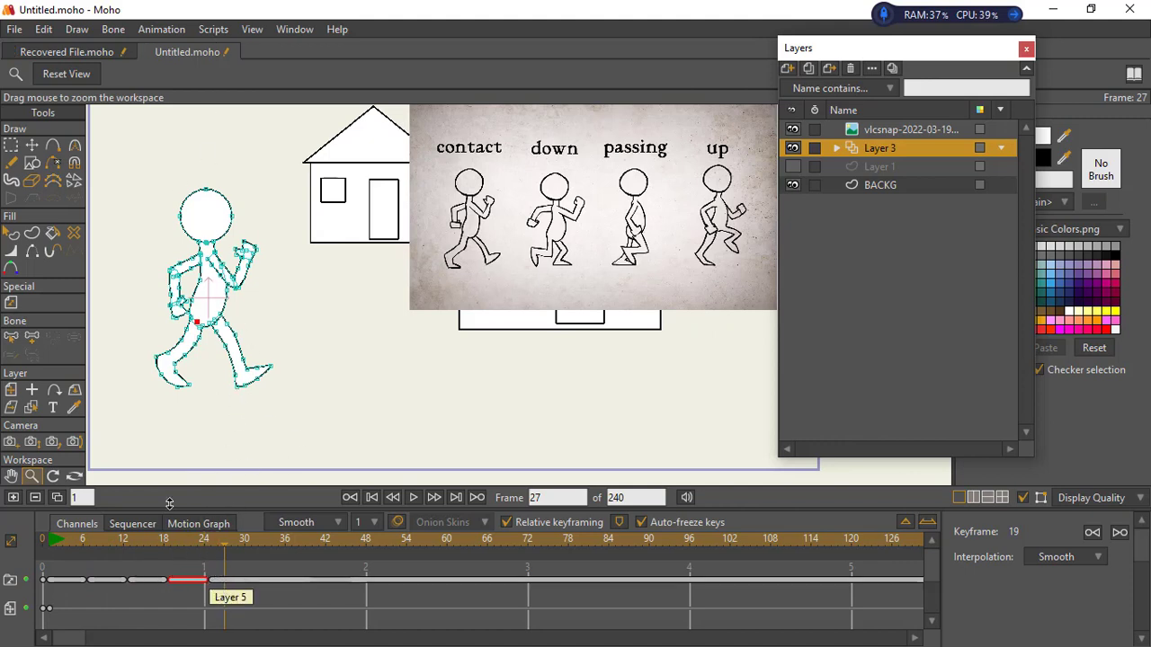
left_click_drag(359, 420, 249, 359)
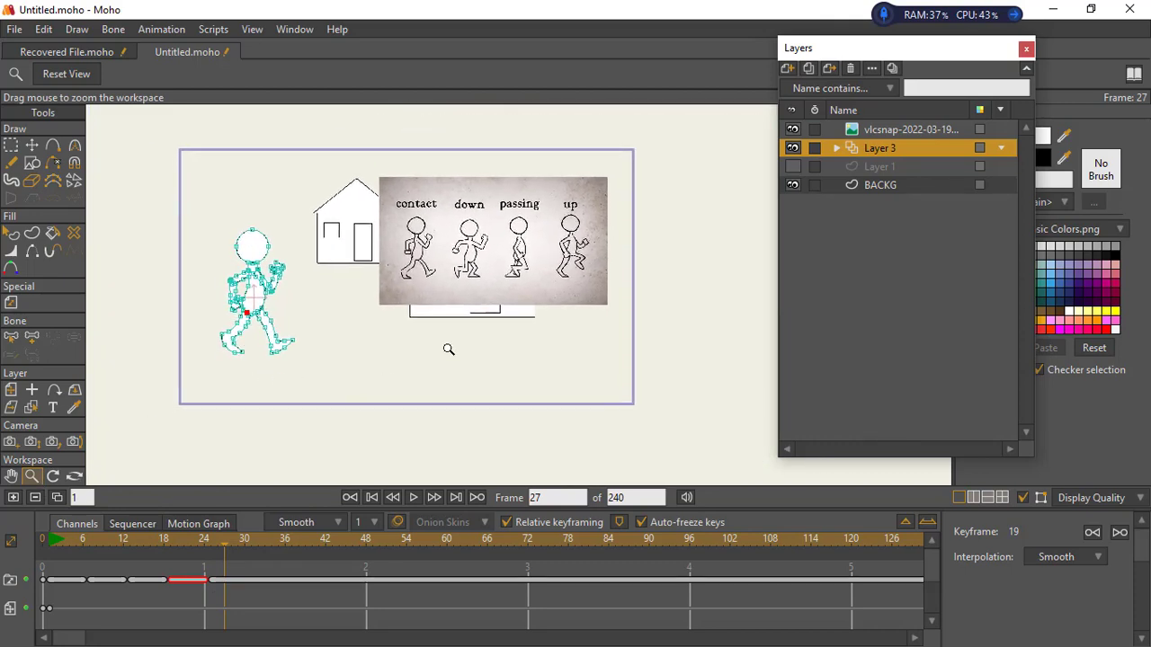
left_click(792, 129)
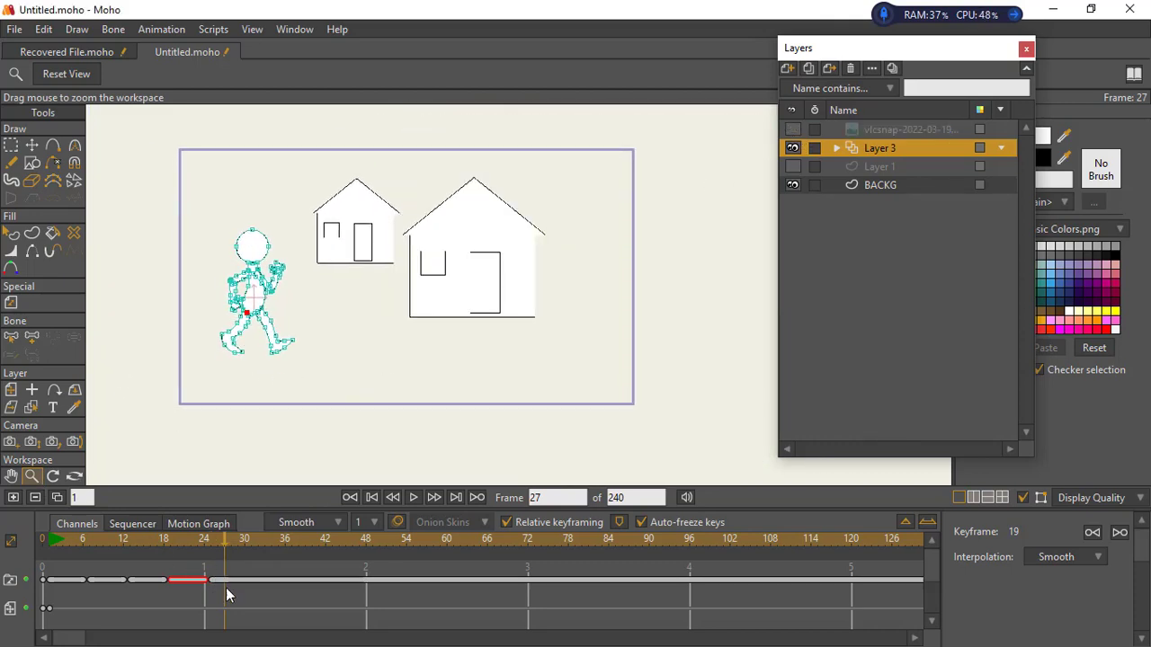
Extend the walk cycle by copying its frame 1–25 keyframes to frames 25 and 49, and the resulting frame 1–73 set to frame 73
left_click_drag(226, 602, 55, 570)
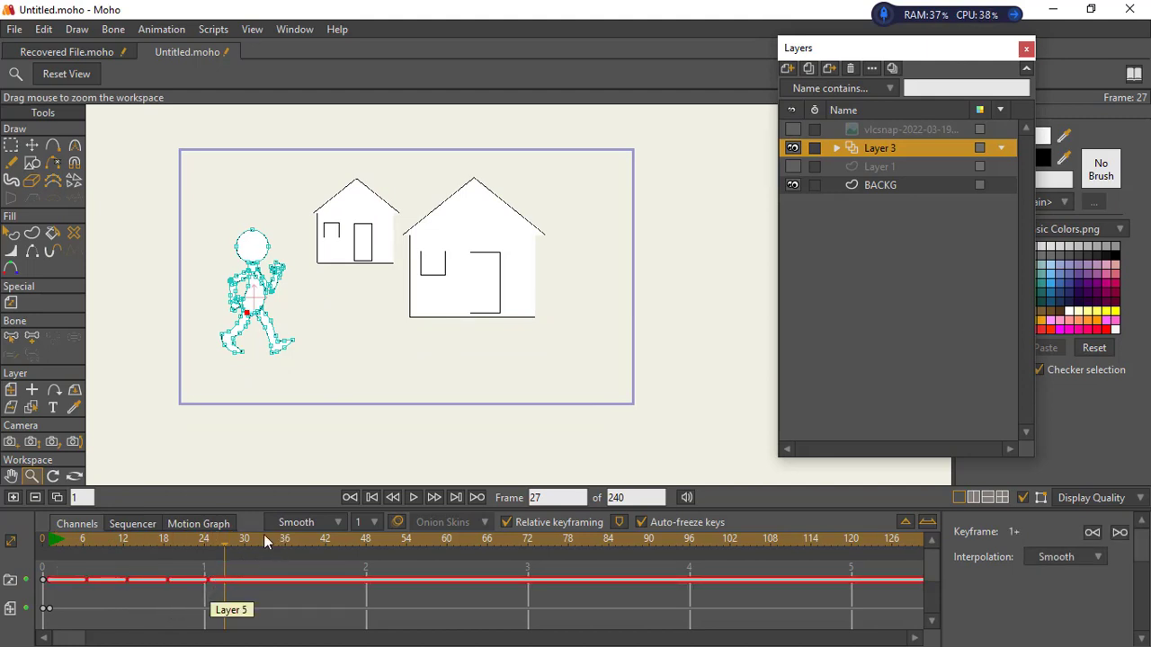
left_click(214, 551)
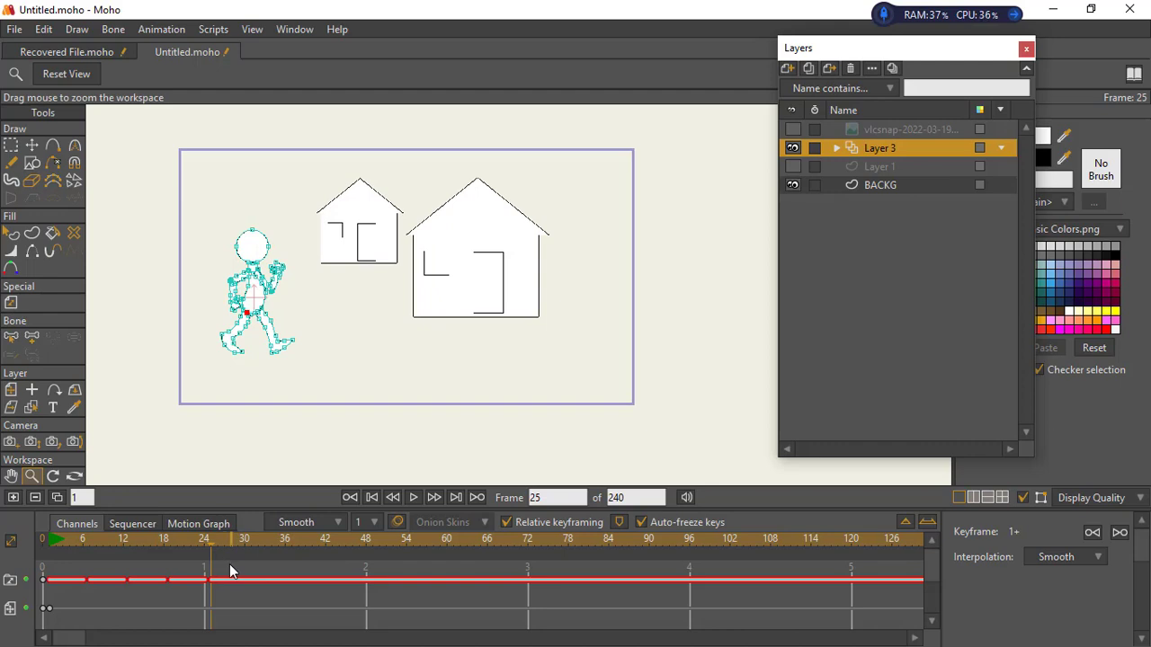
key("ctrl+v")
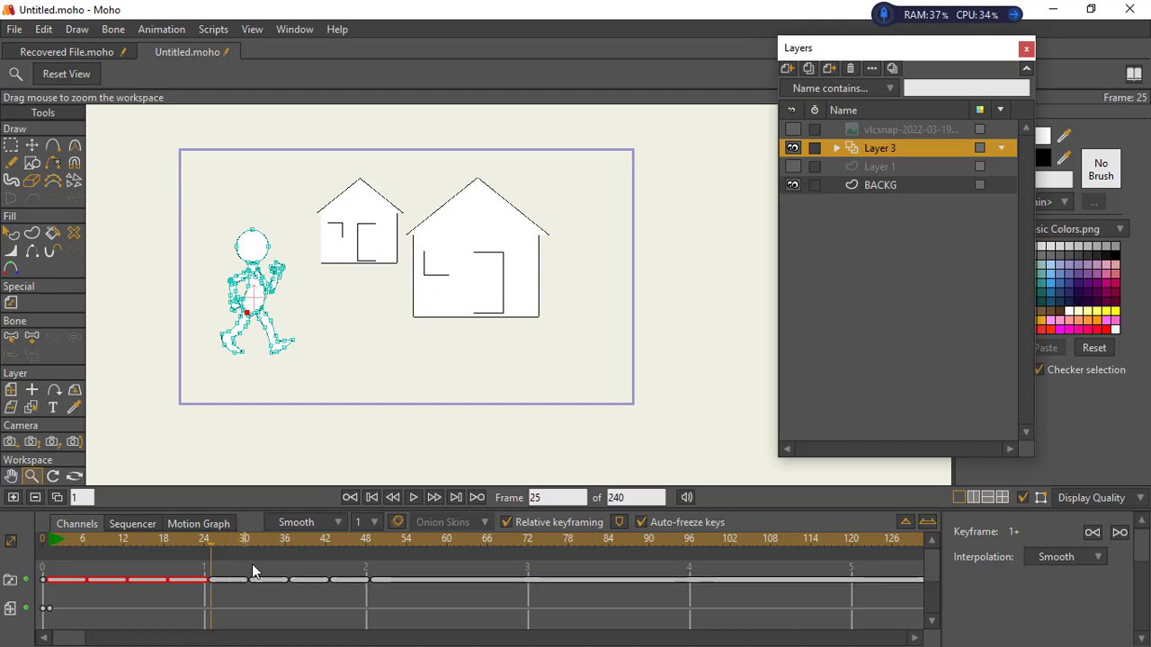
left_click(376, 555)
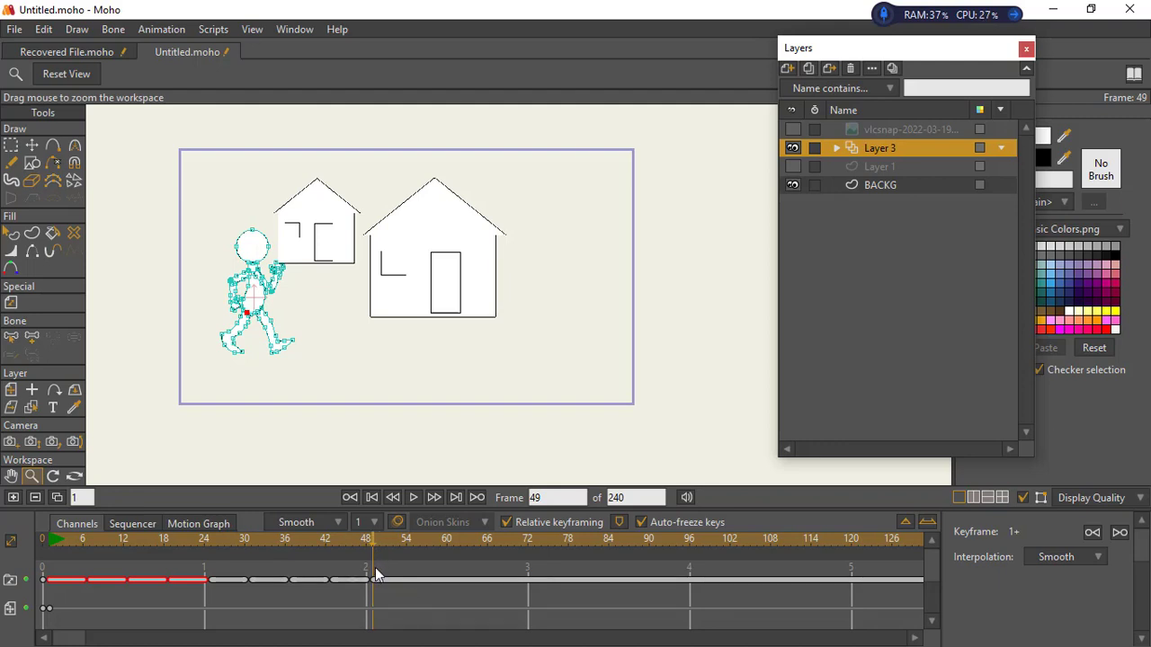
key("ctrl+v")
left_click(525, 599)
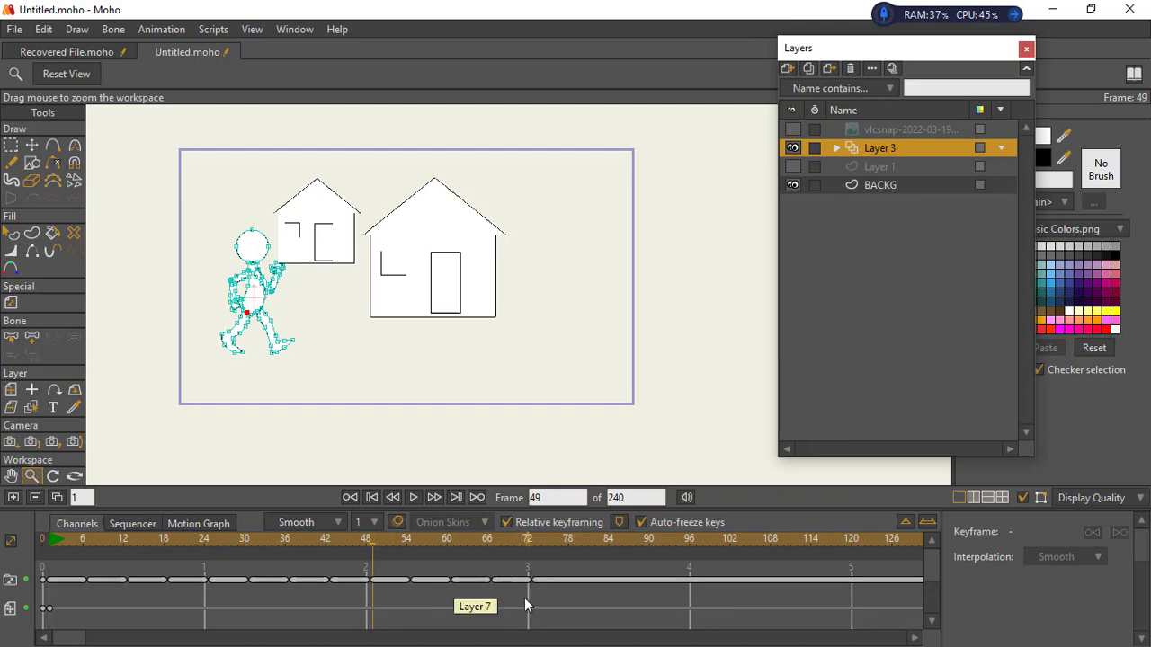
left_click_drag(527, 604, 64, 574)
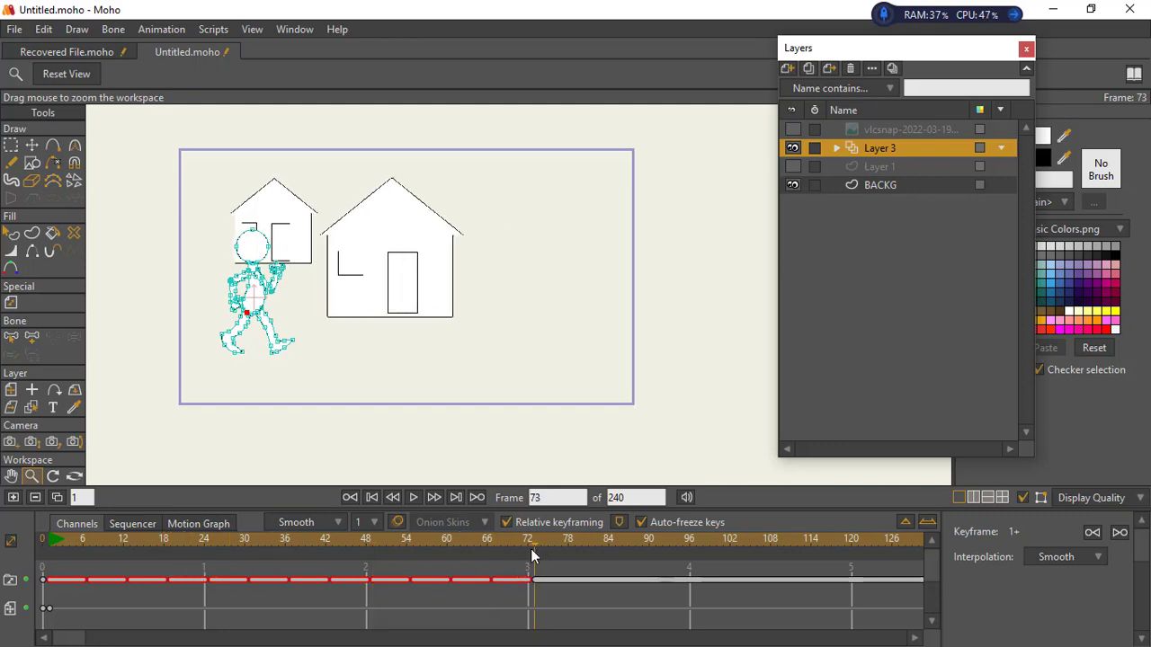
Return to frame 1 and turn off the display of the figure's paths and points
left_click(53, 544)
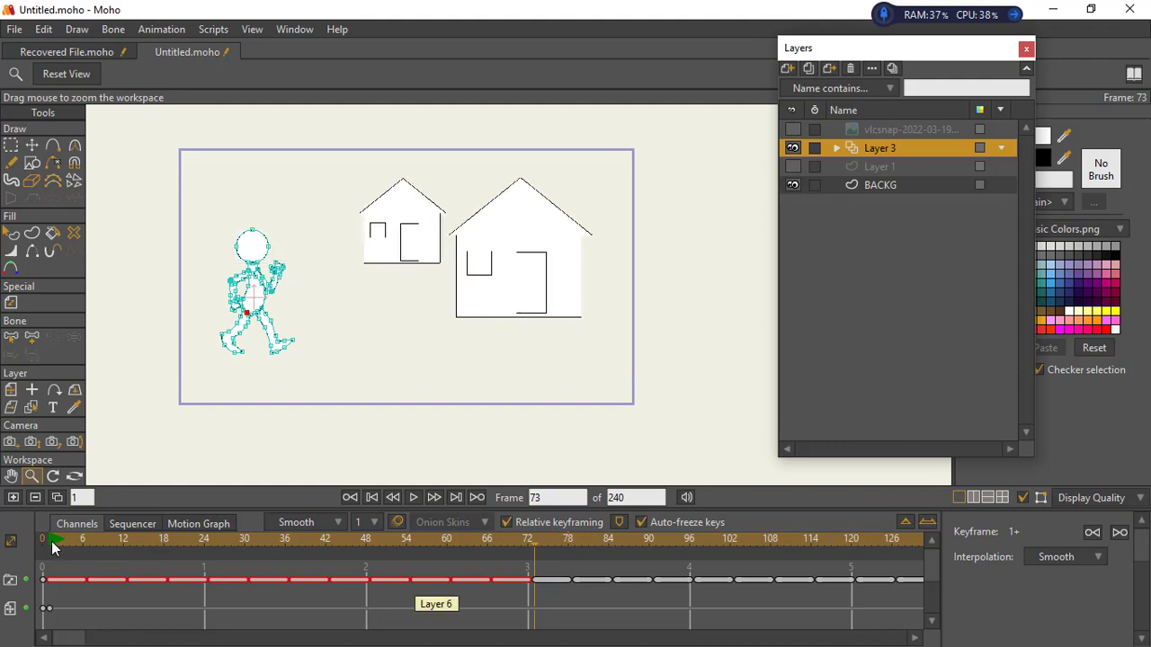
left_click(1023, 498)
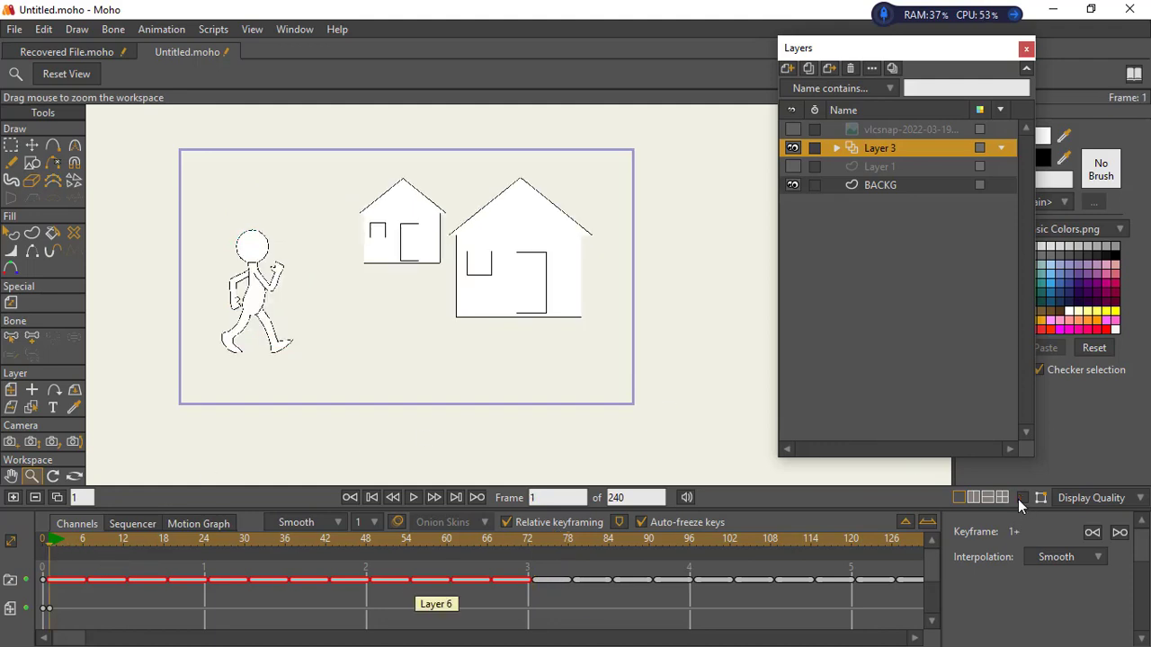